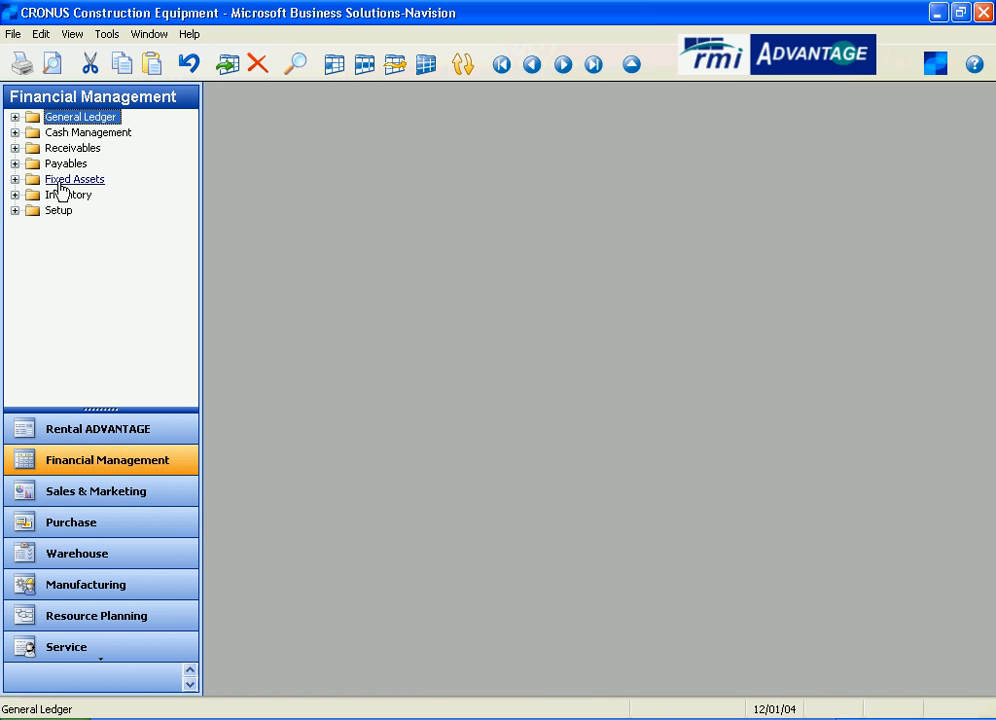
Open the Recurring Journals from the General Ledger's periodic activities and narrow the navigation pane to reveal the whole journal.
double_click(64, 117)
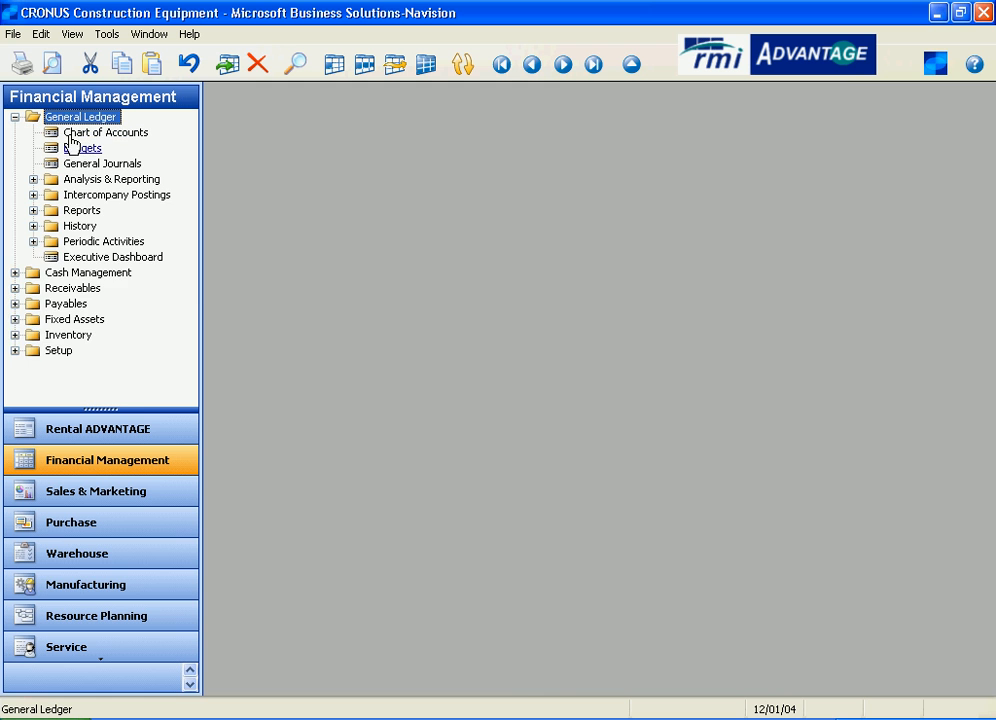
double_click(72, 244)
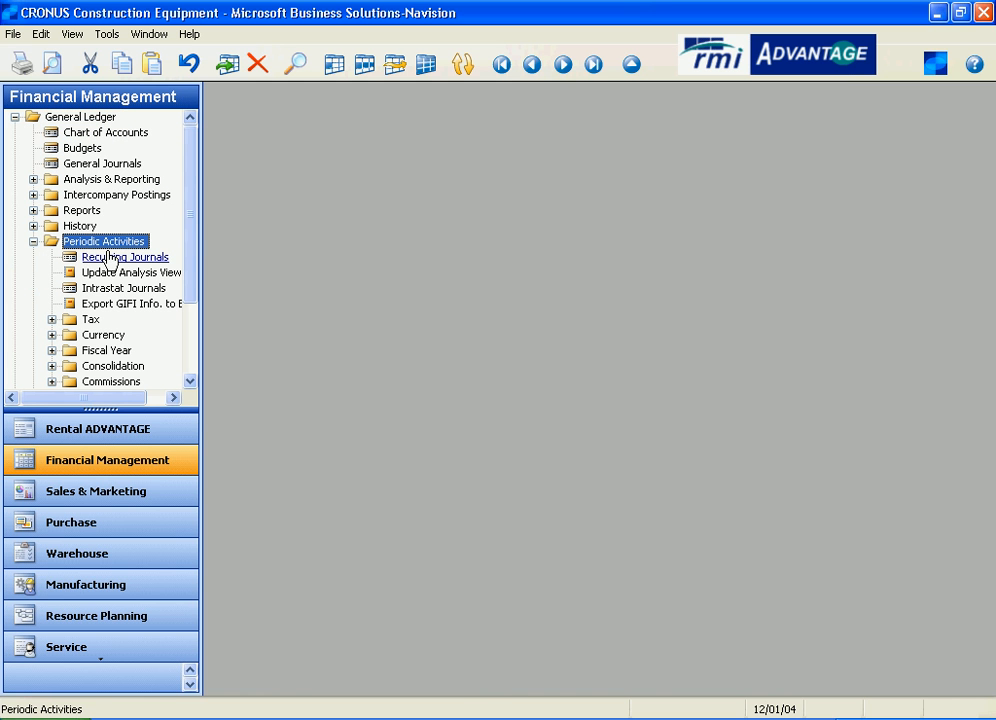
click(110, 258)
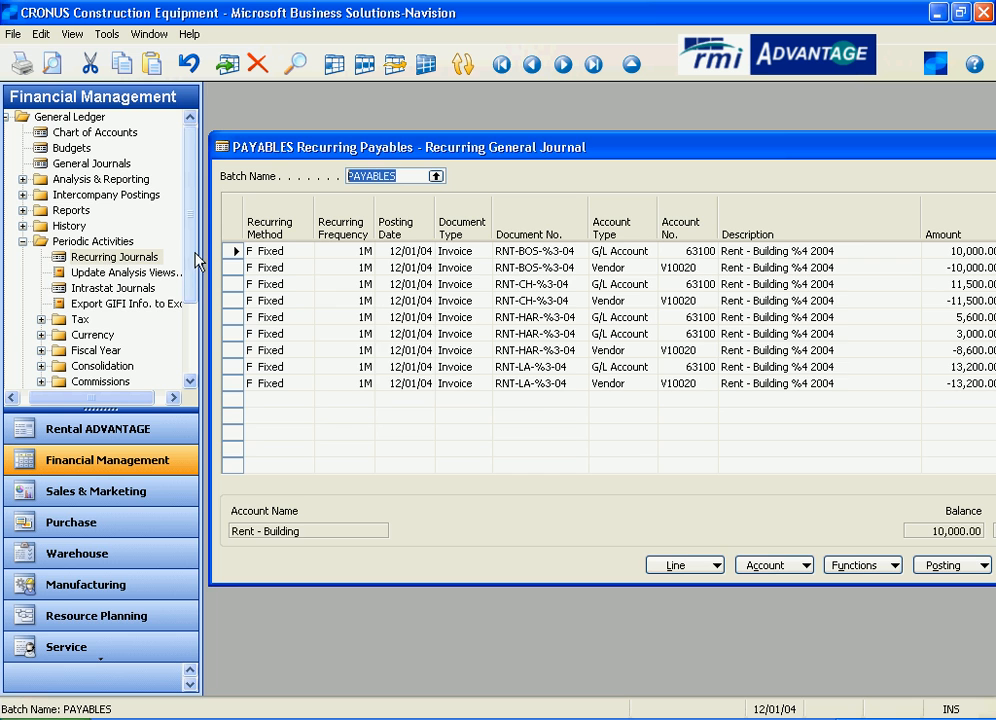
drag(197, 262, 156, 172)
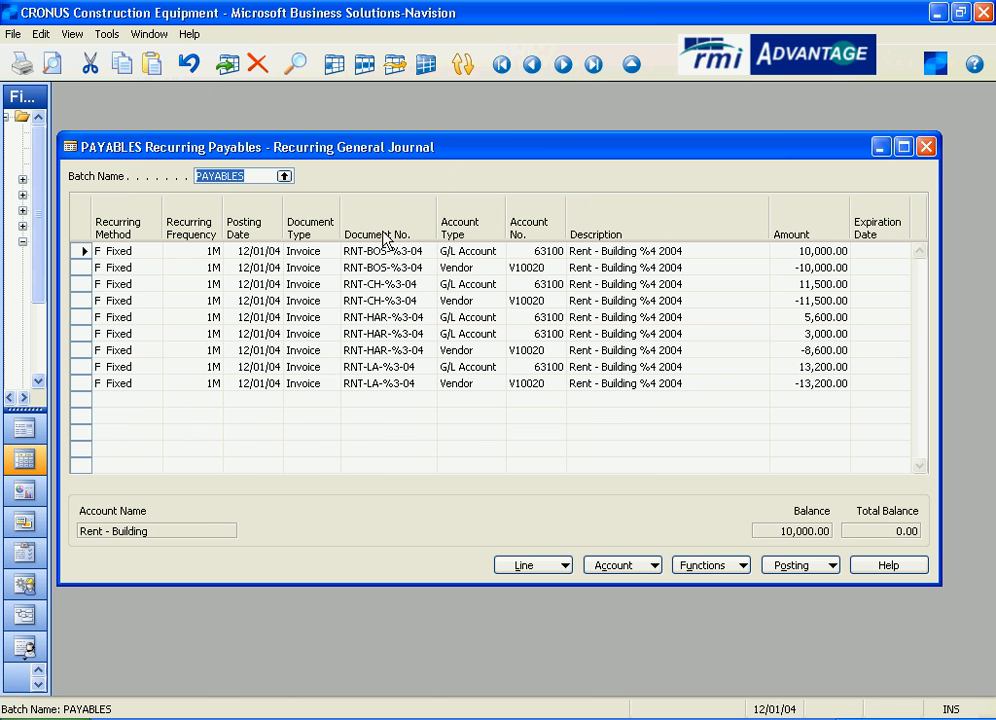
Look through the list of recurring journal batches from PAYABLES to SAVINGS and leave it without choosing another batch.
click(284, 177)
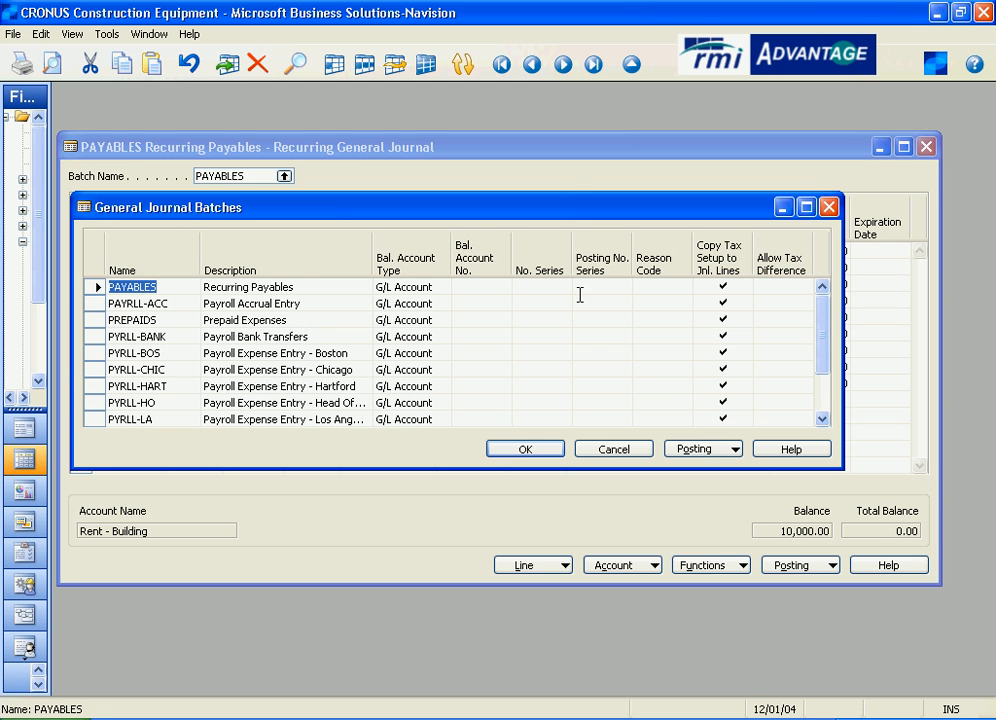
click(826, 330)
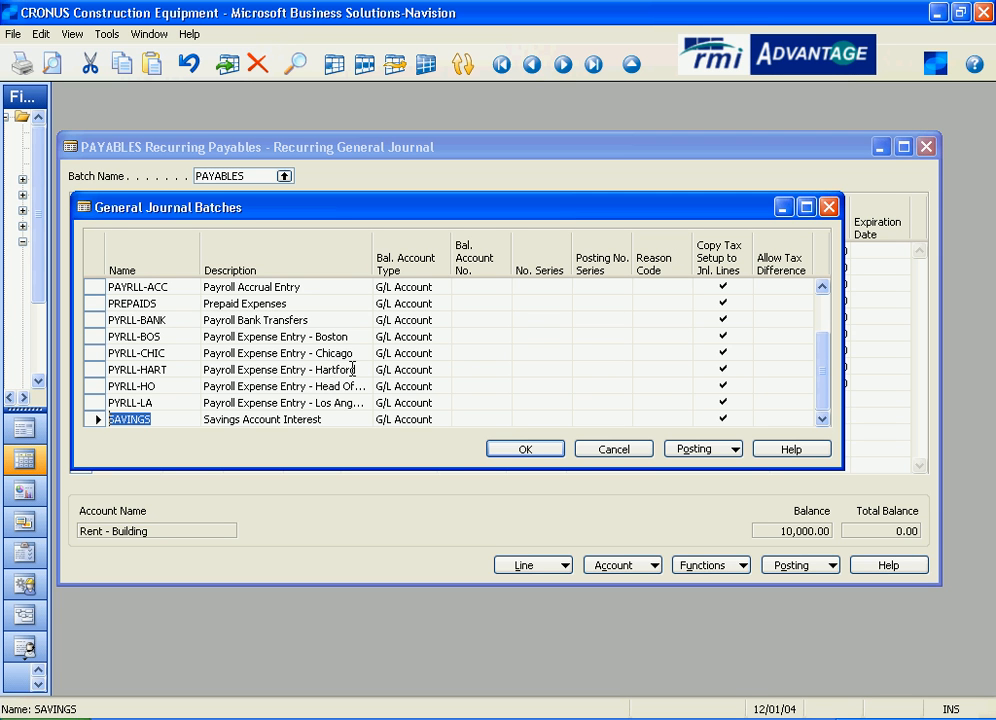
click(637, 454)
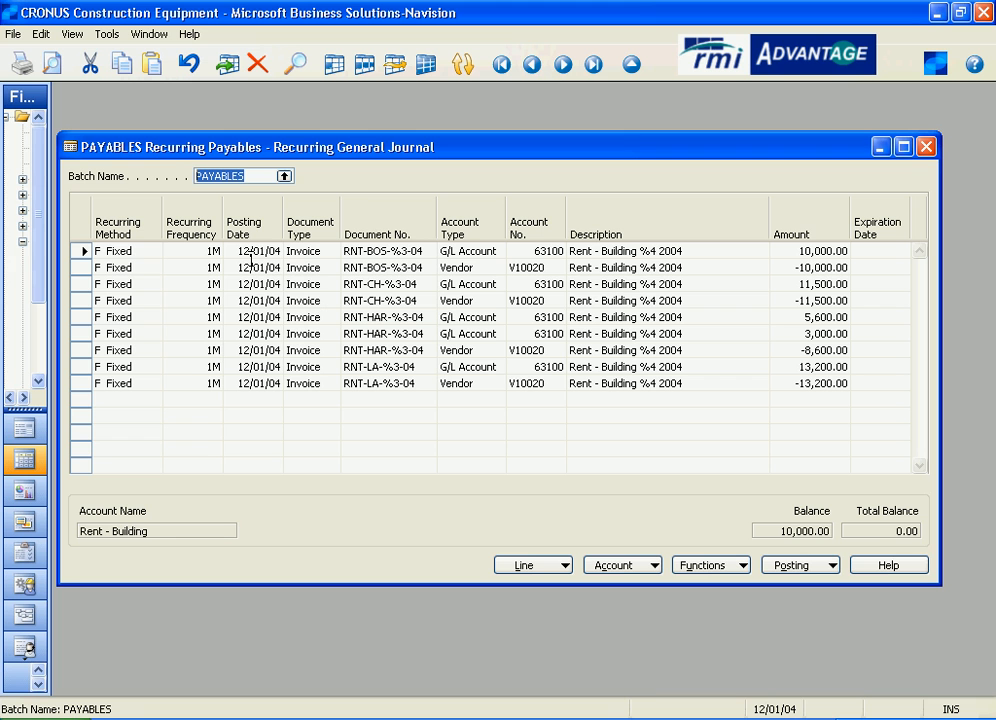
Examine the available recurring methods and the amount on the first Boston rent line of the PAYABLES journal.
click(146, 251)
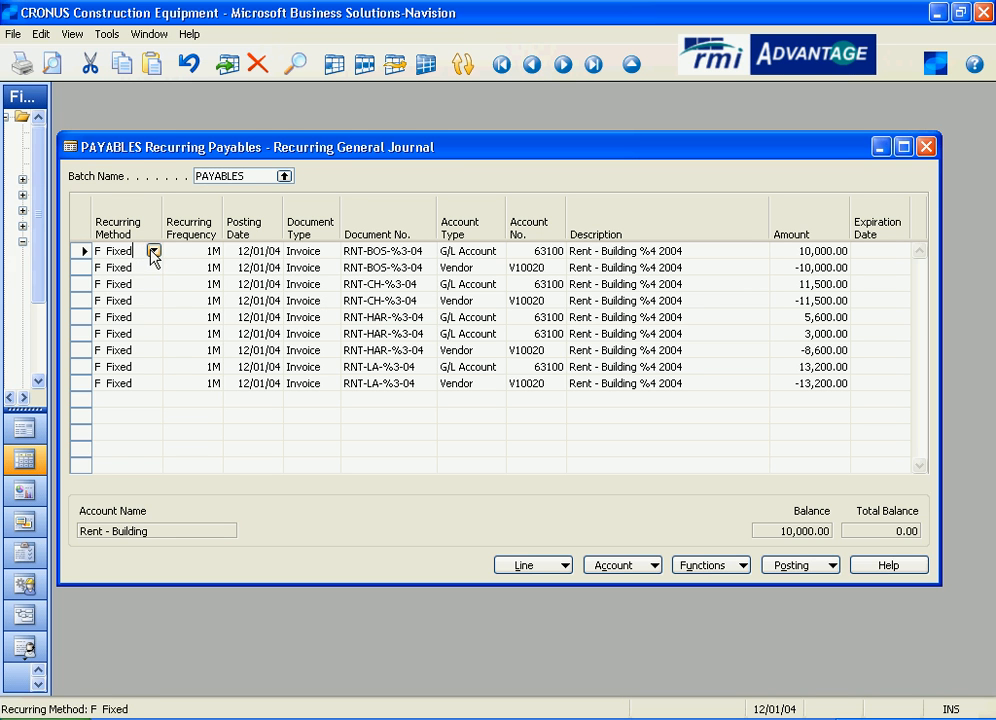
click(153, 251)
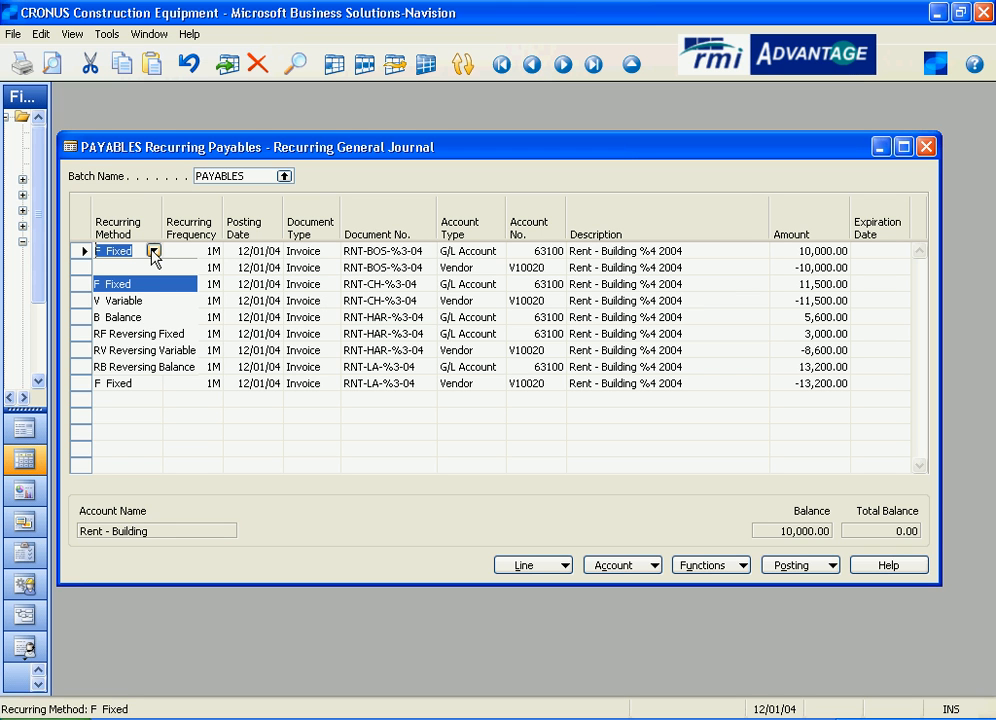
click(153, 252)
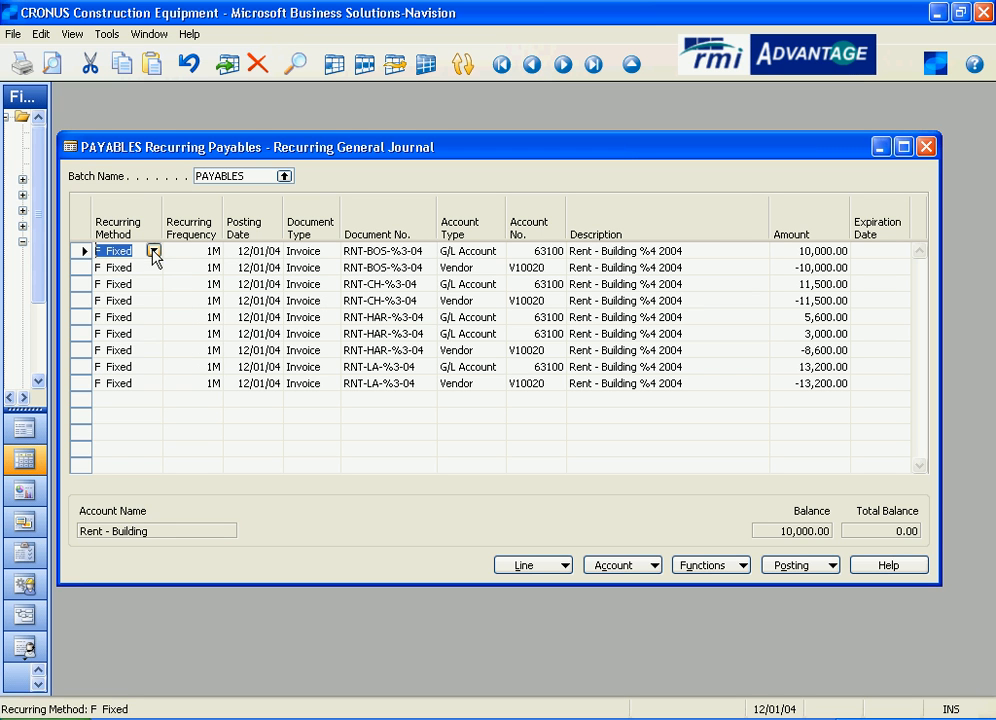
click(836, 250)
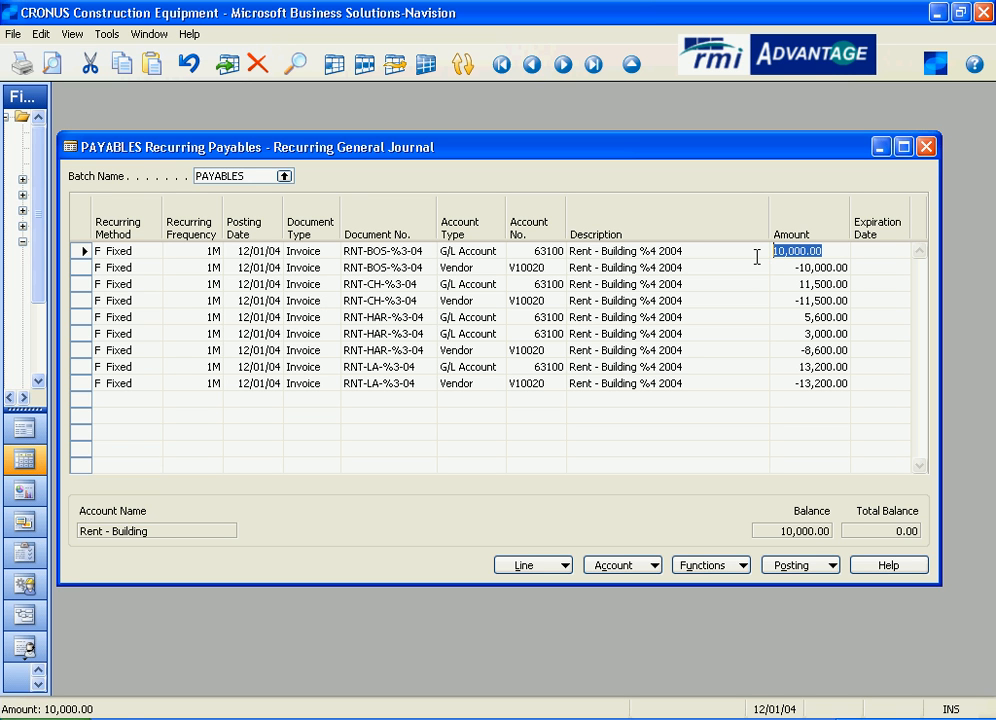
click(152, 252)
click(153, 251)
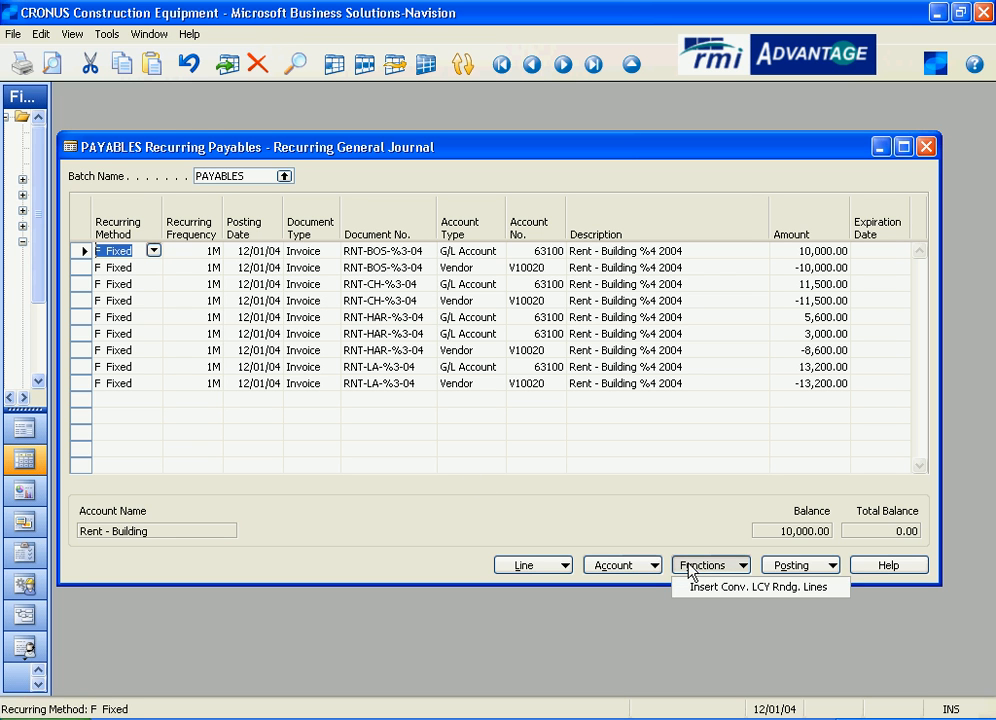
View the allocations of the first journal line and close them without entering anything.
click(647, 566)
click(562, 566)
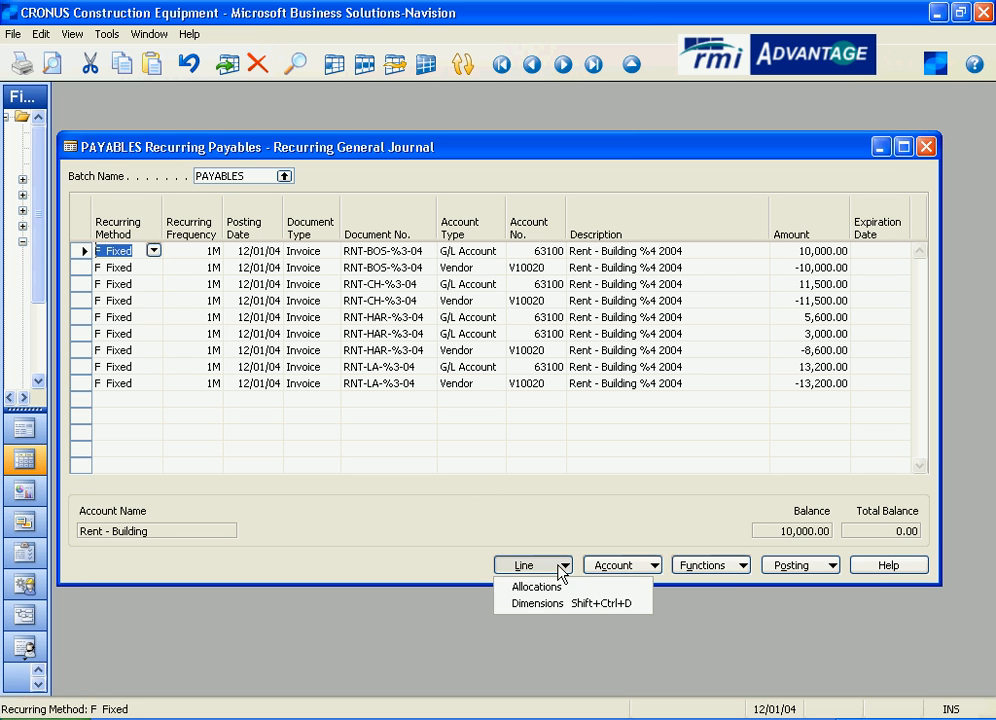
click(558, 596)
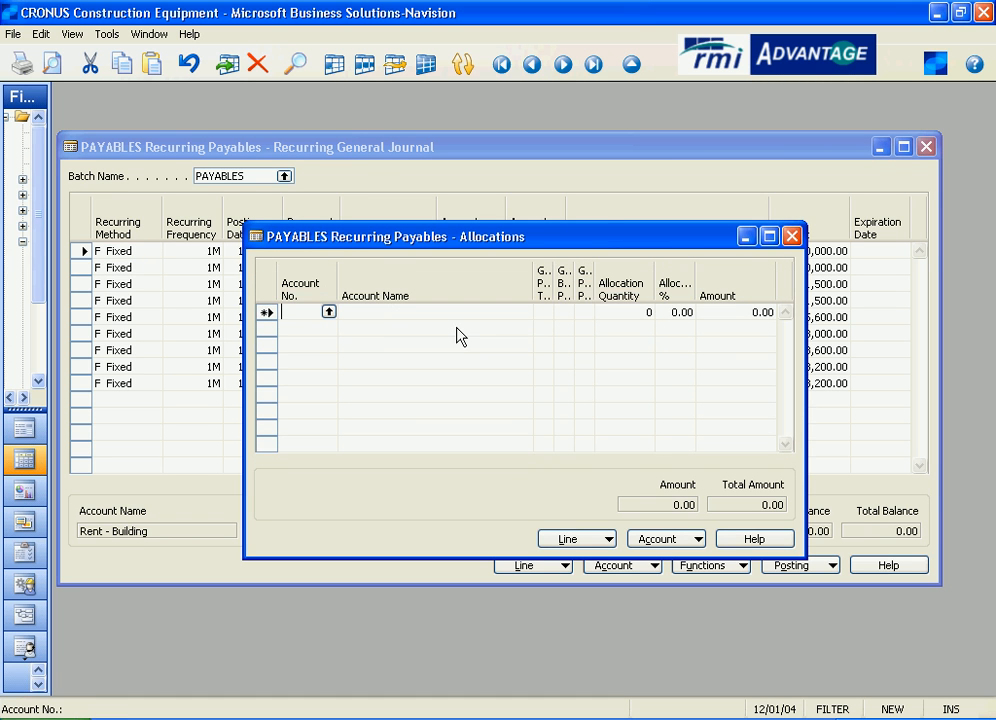
click(791, 237)
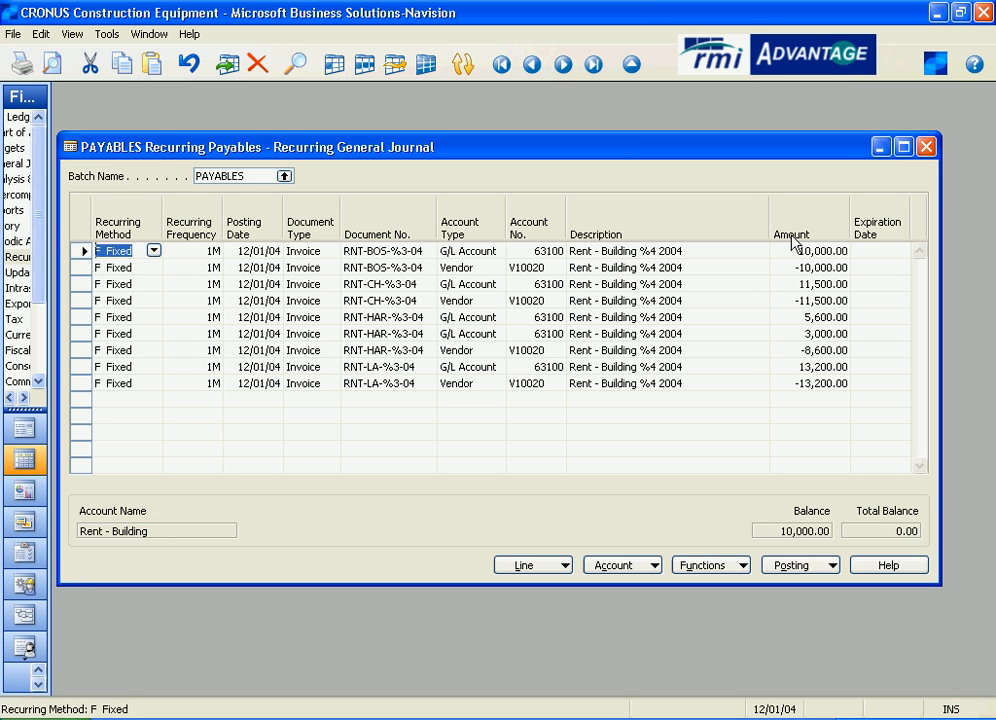
Compare the balance and reversing recurring methods offered for the first line, and pick F Fixed.
click(153, 250)
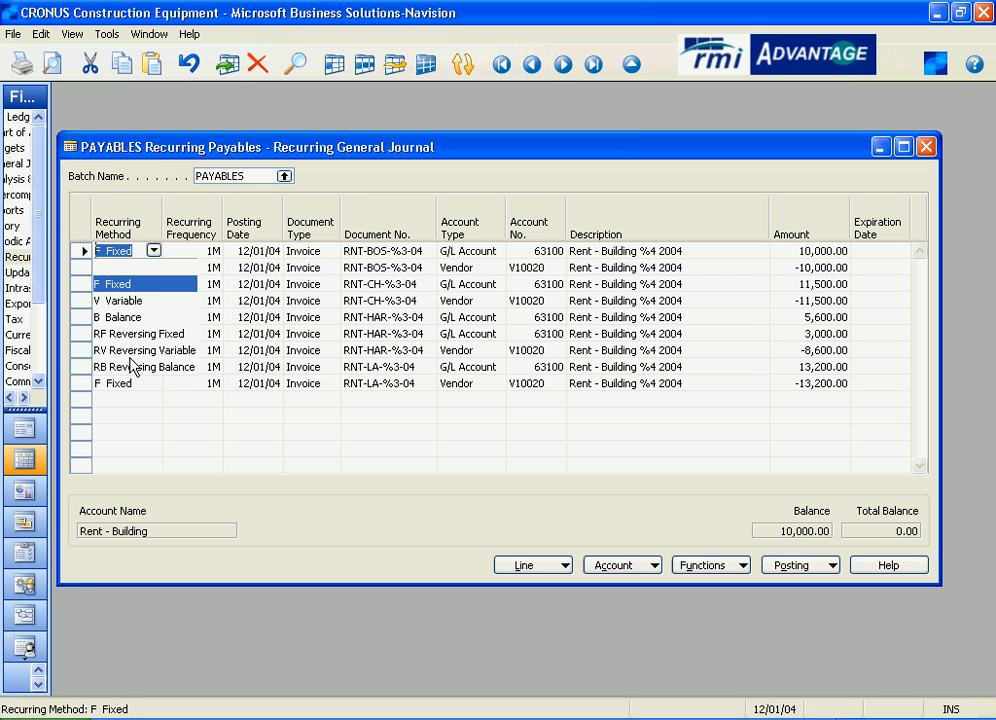
click(153, 252)
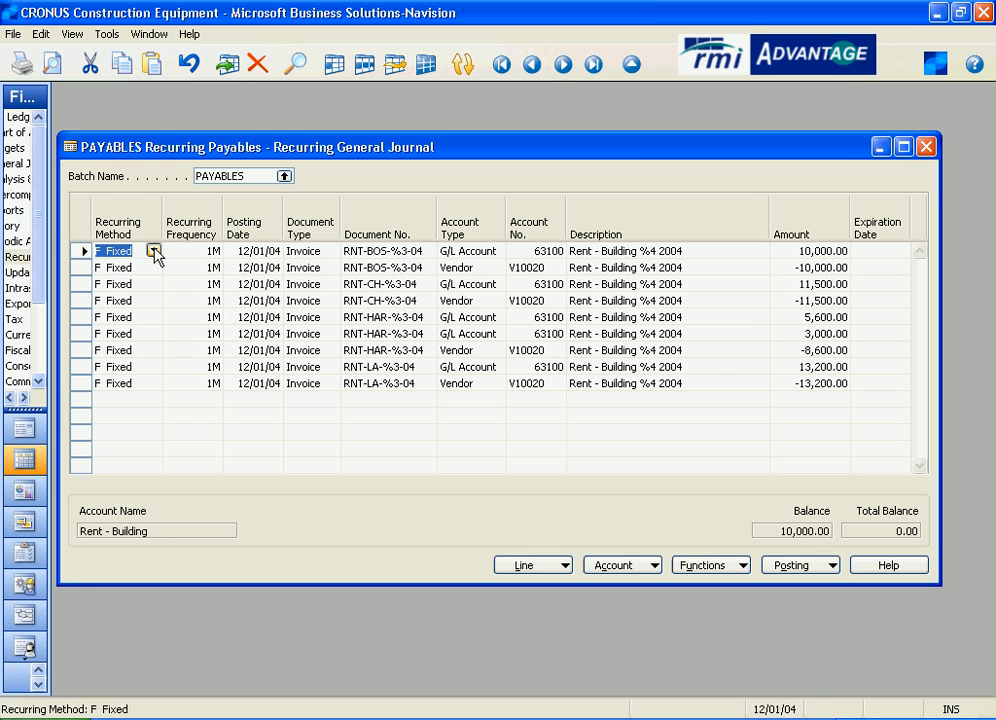
click(153, 251)
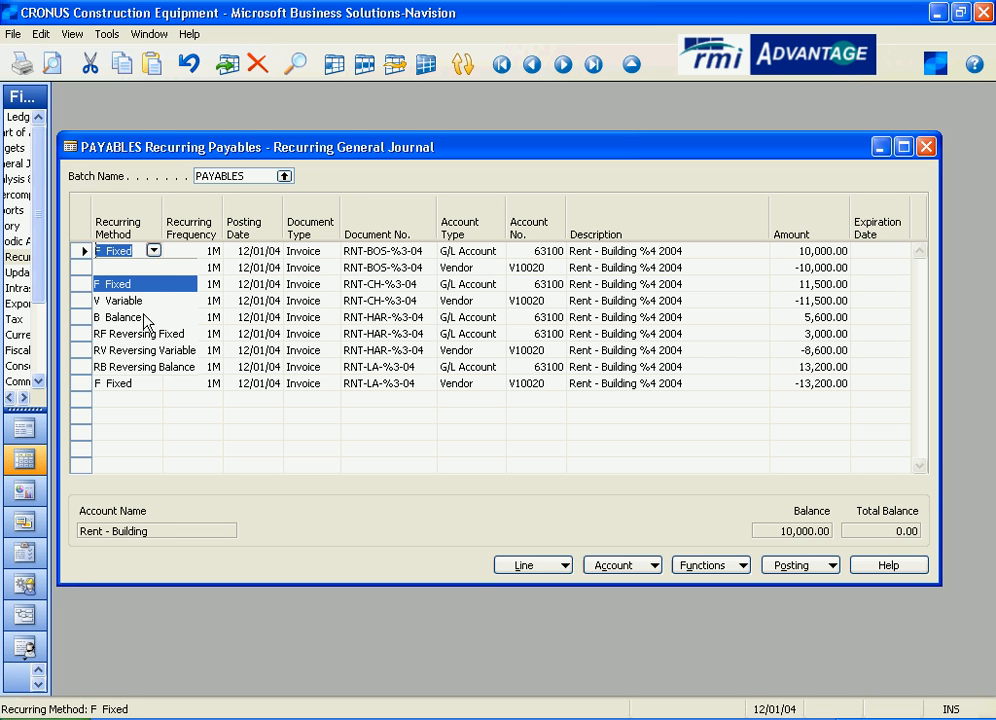
click(151, 284)
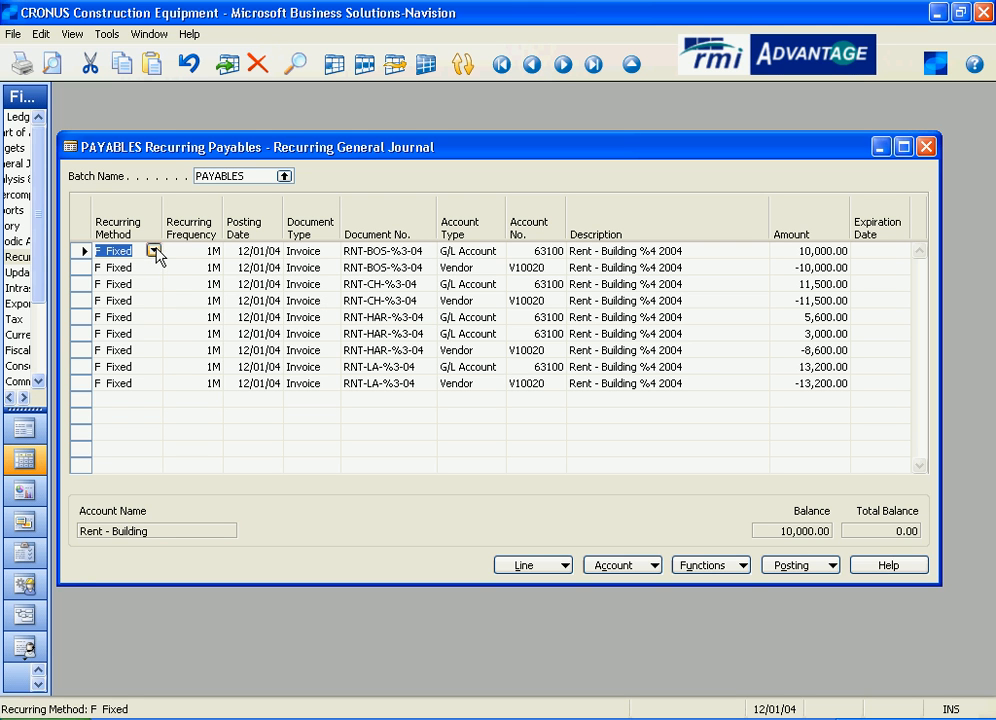
Inspect the recurring frequency and the posting date of the first journal line.
click(188, 249)
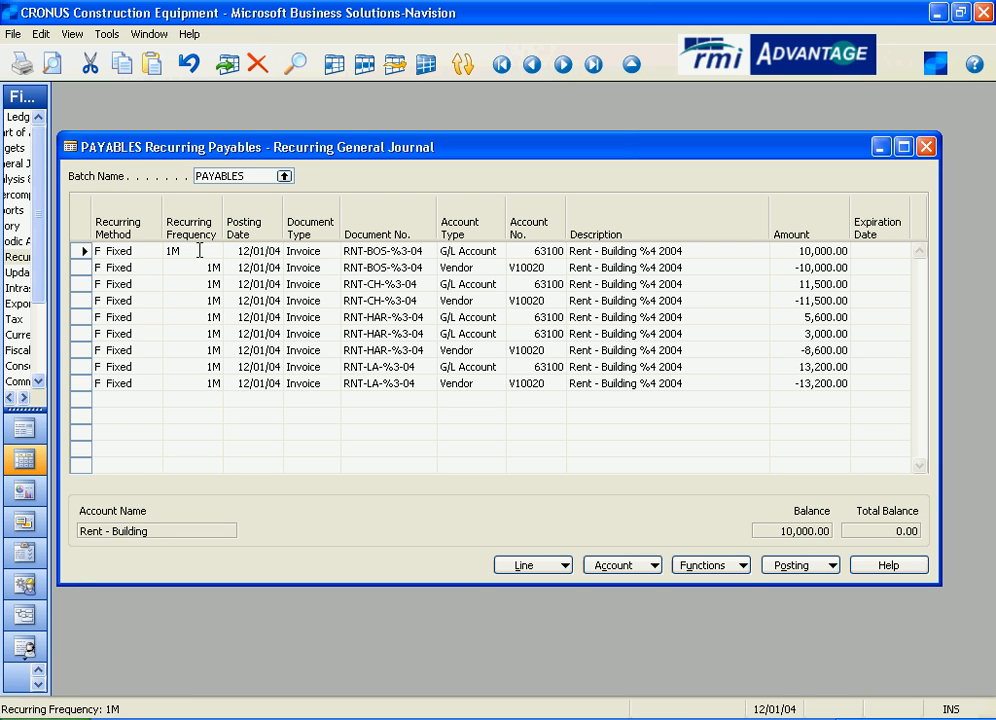
drag(184, 251, 155, 251)
drag(270, 250, 218, 250)
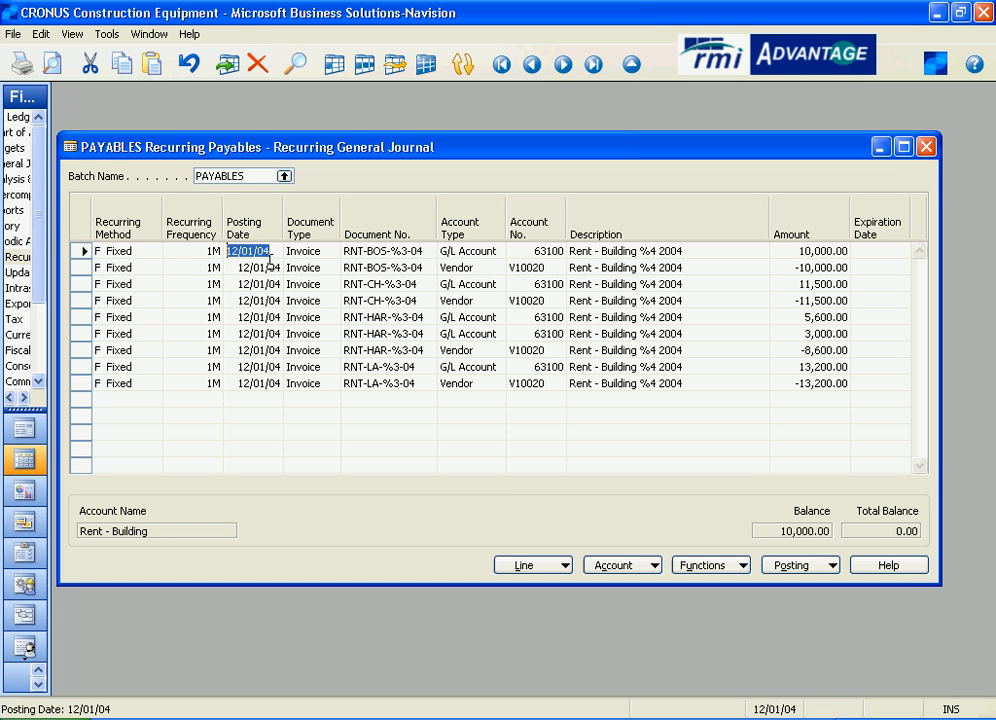
click(215, 251)
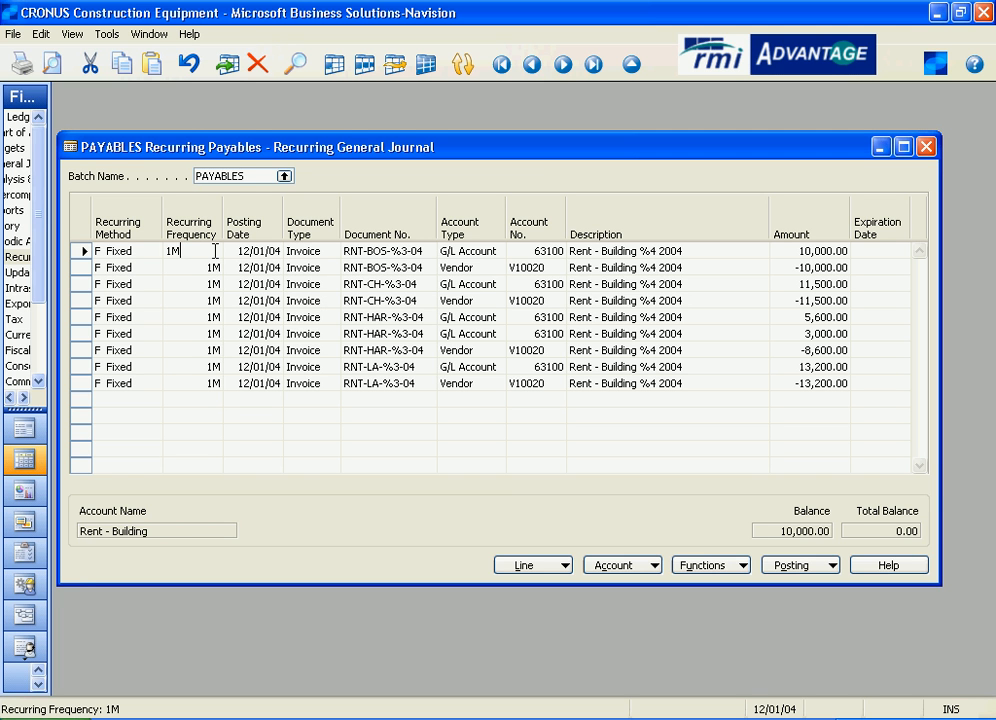
click(277, 251)
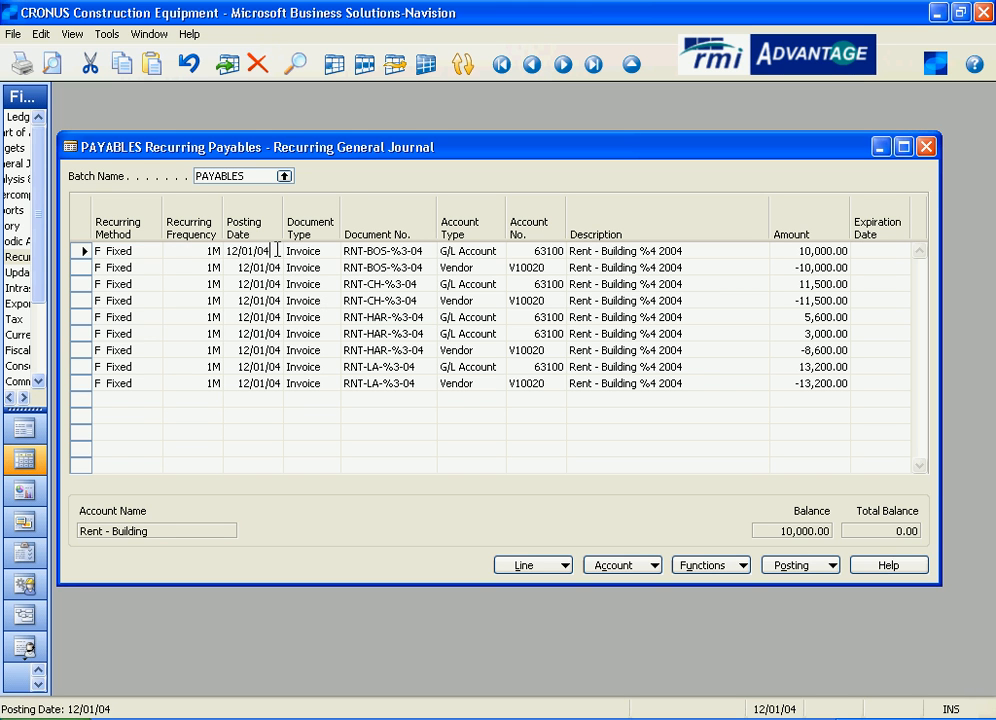
double_click(277, 251)
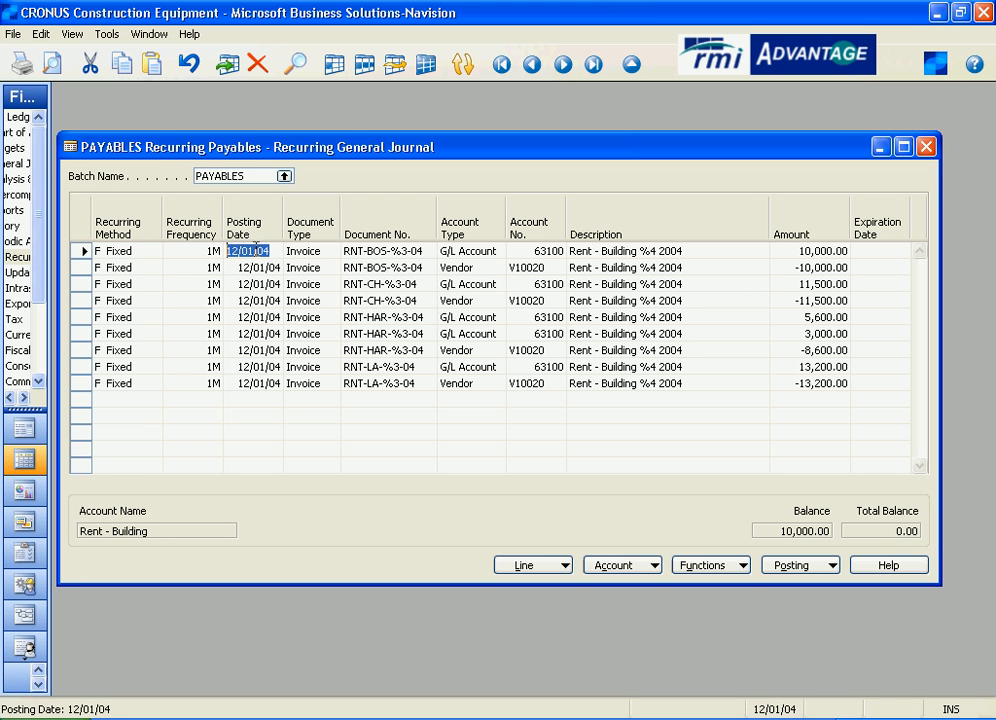
Review the document types available for the first journal line.
click(331, 252)
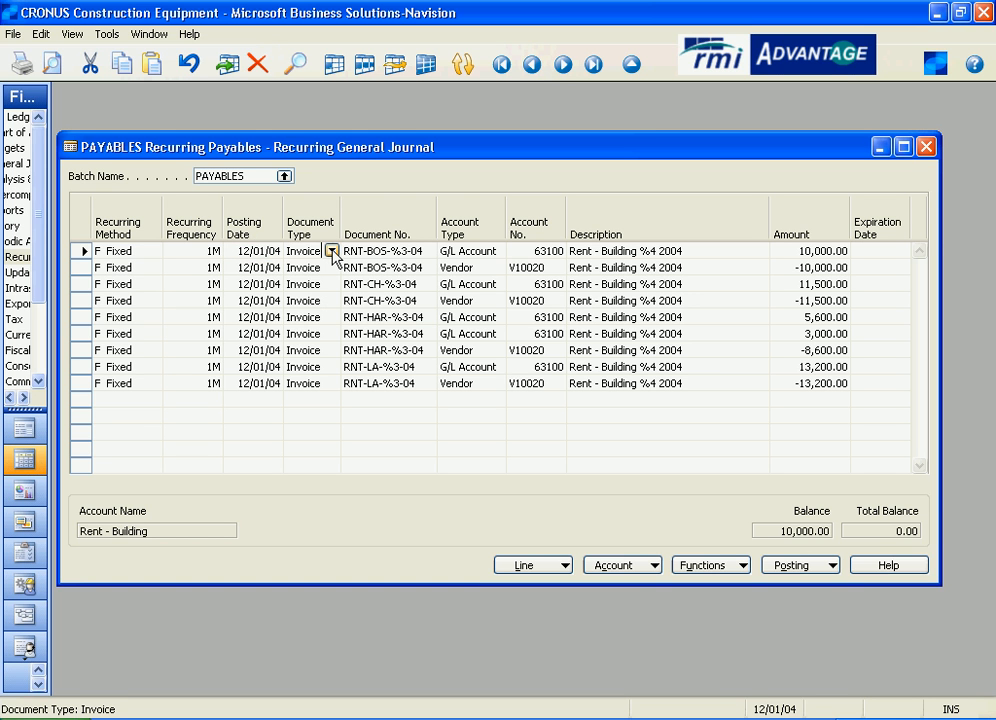
click(331, 252)
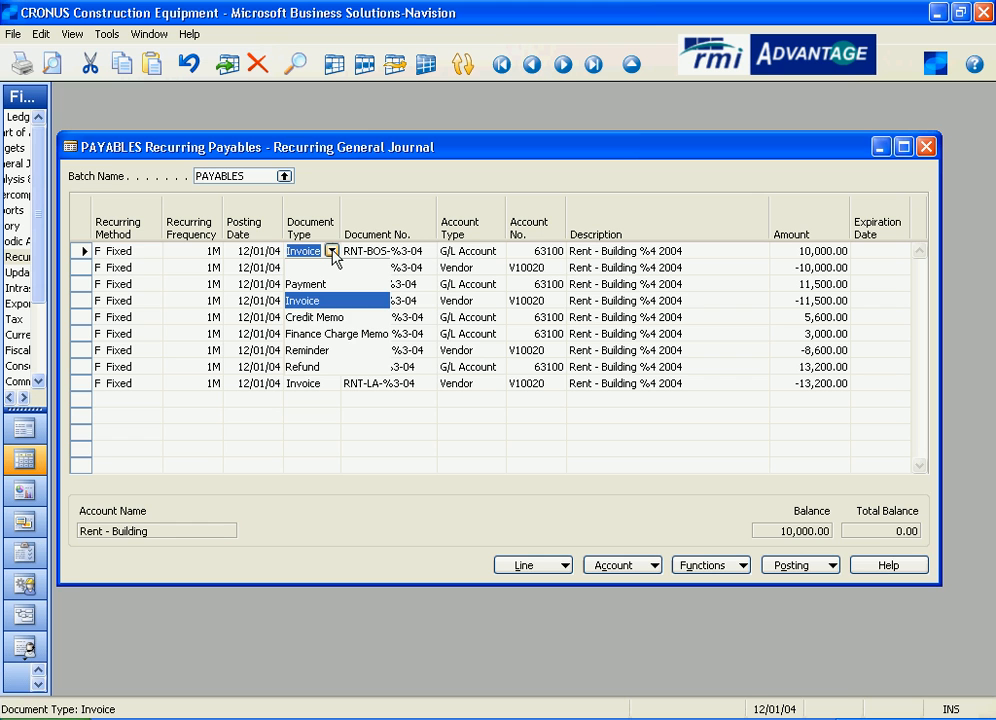
click(331, 251)
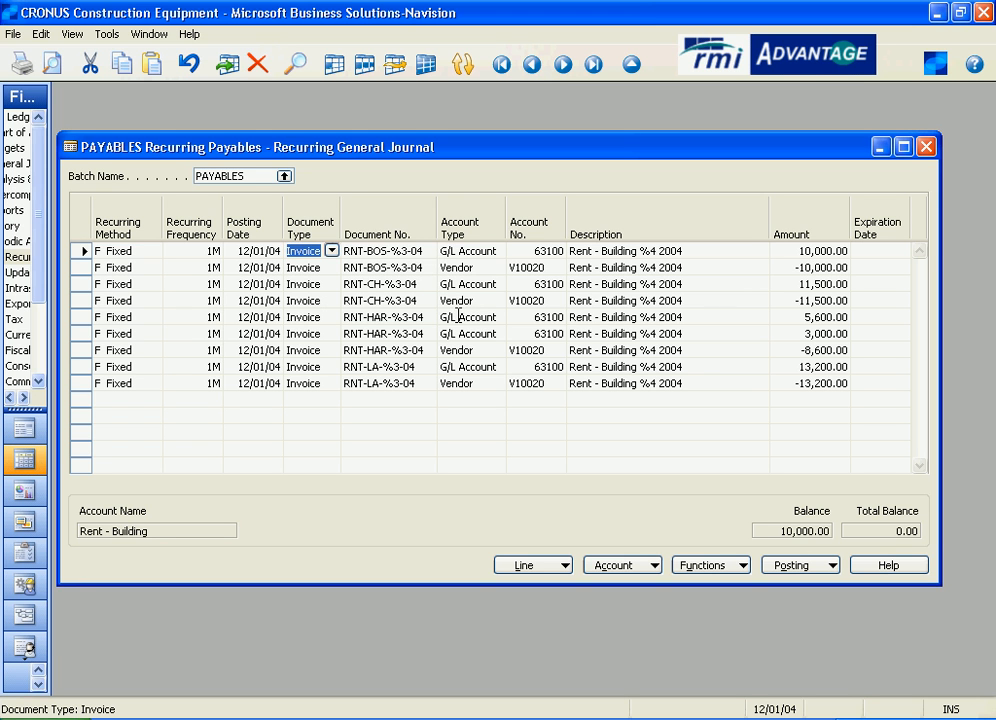
Check the first line's document number, read the field help on the %1 to %5 formula codes, and put the help away.
click(425, 250)
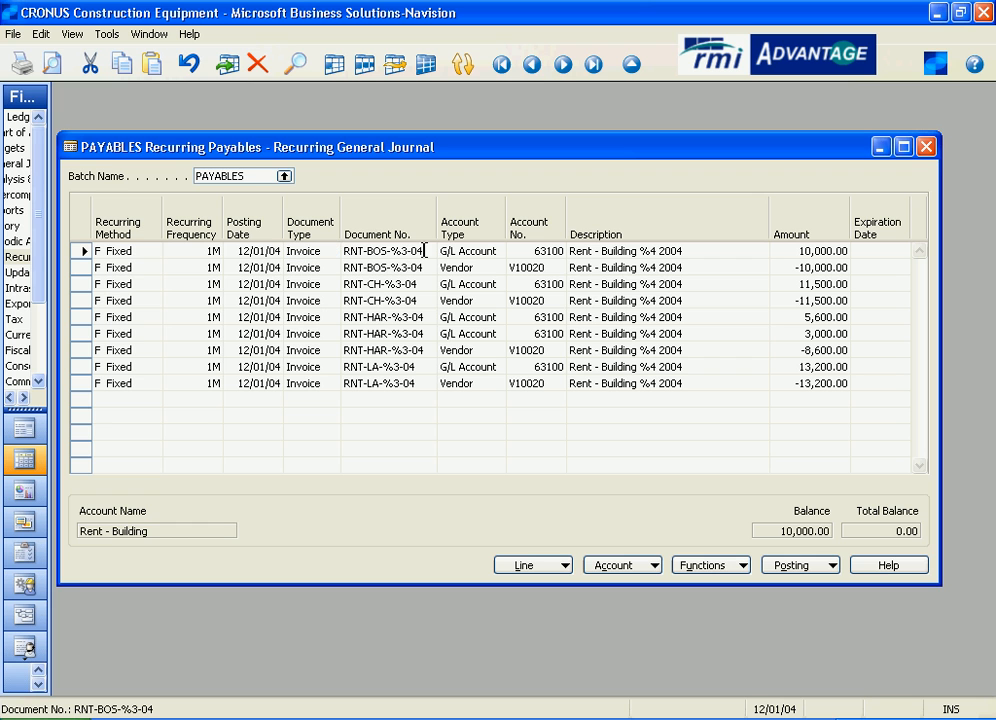
drag(425, 250, 336, 248)
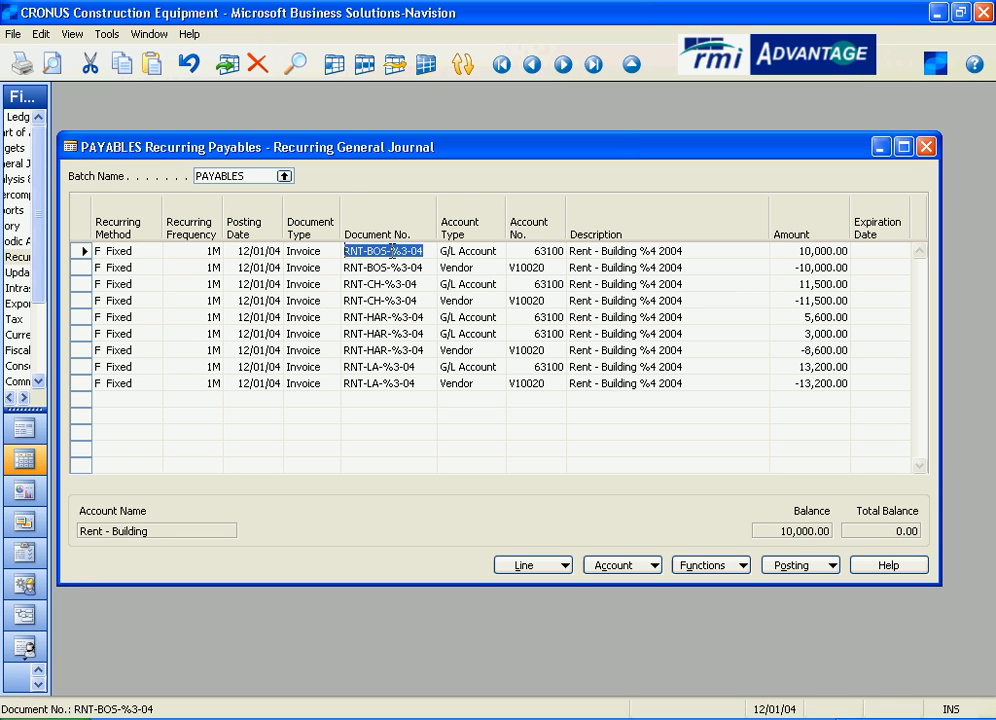
click(425, 250)
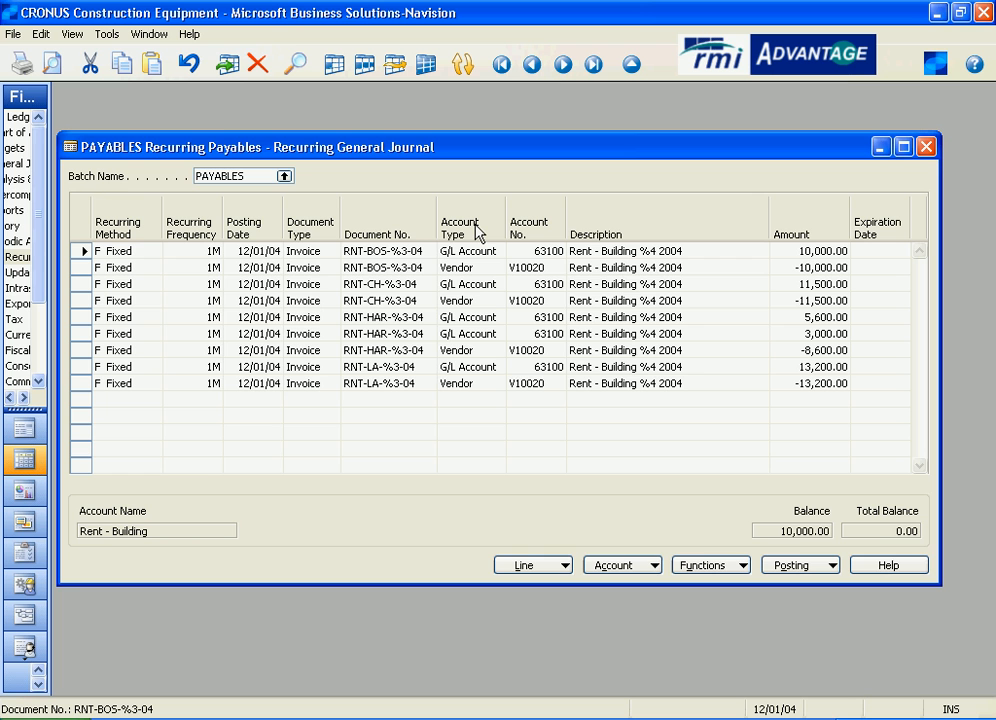
key(F1)
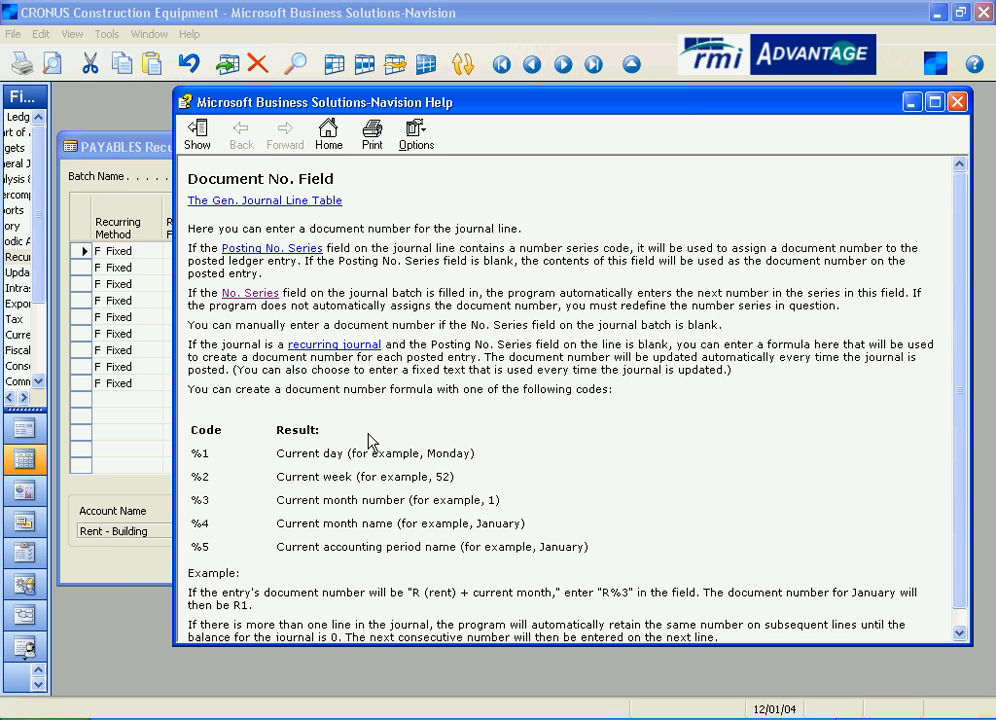
scroll(403, 432, down, 1)
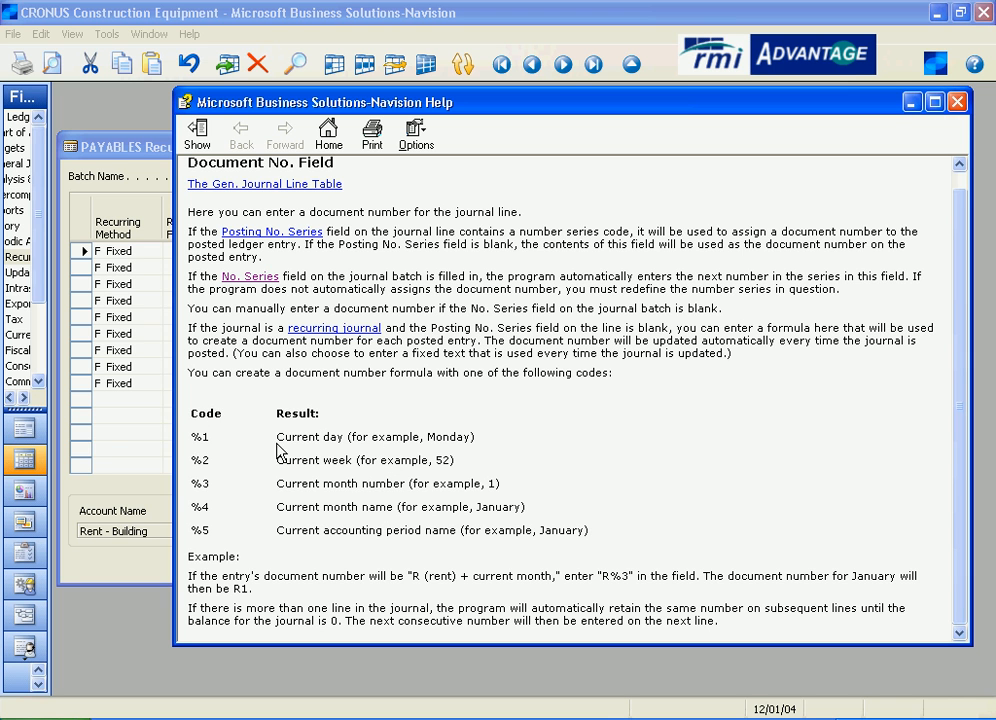
drag(596, 547, 199, 450)
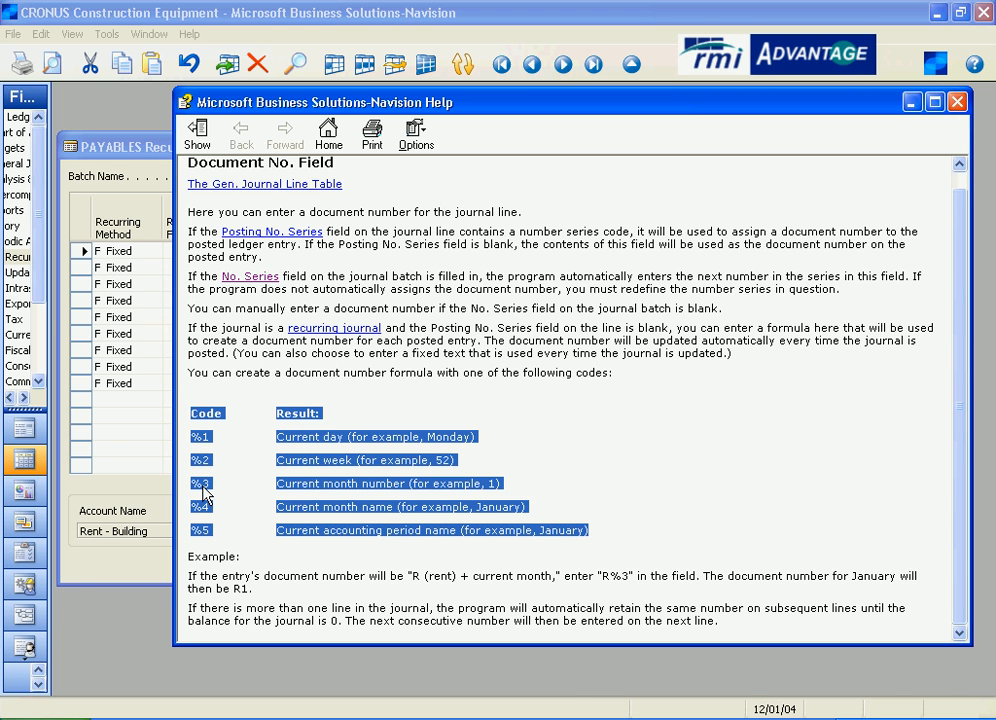
click(414, 483)
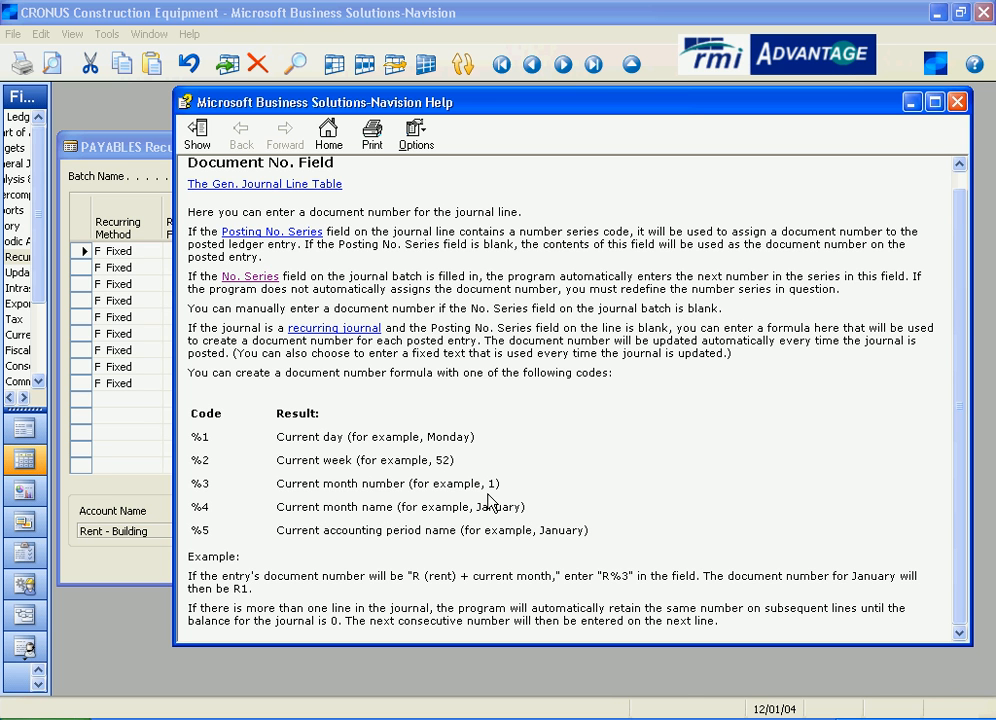
click(913, 102)
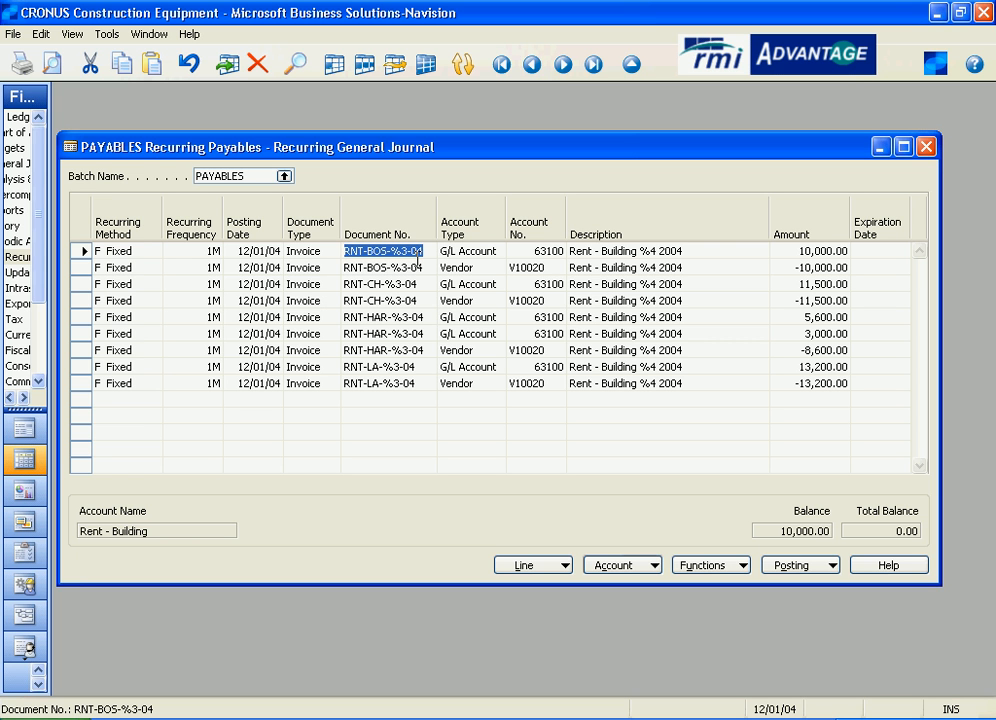
Read the document number field help again, close it, and inspect the first journal line's description.
key(F1)
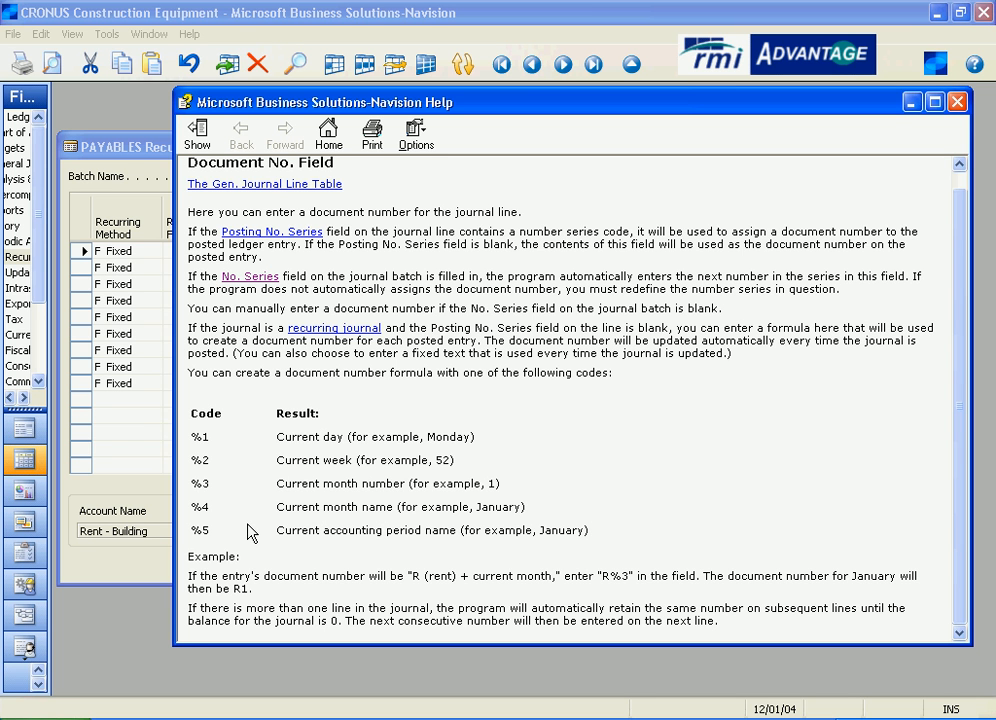
click(955, 104)
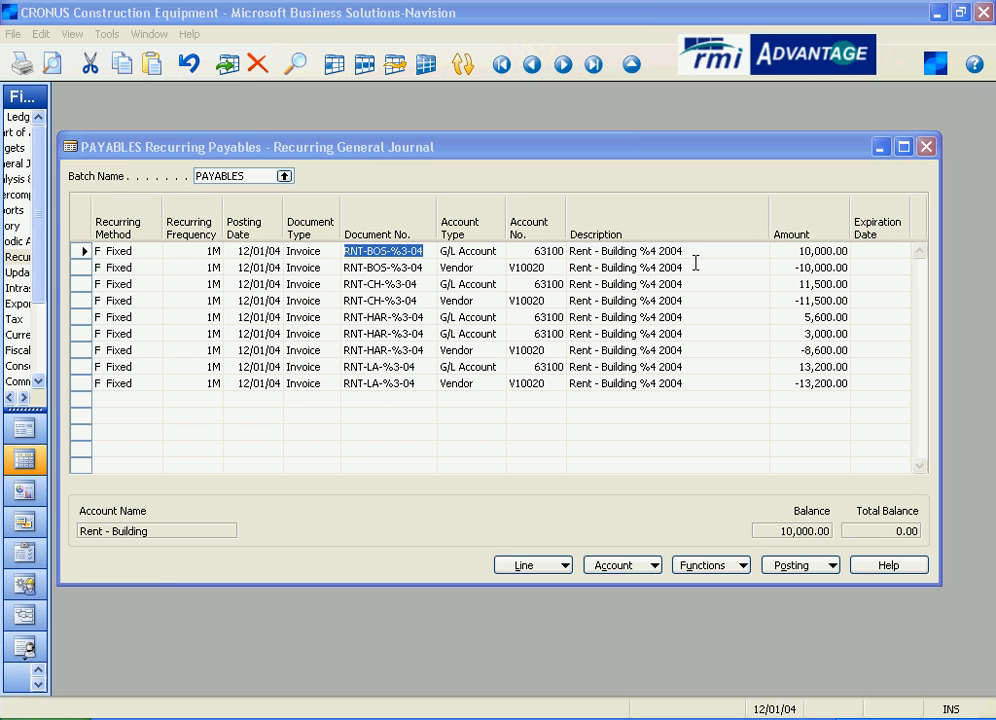
drag(706, 256, 590, 256)
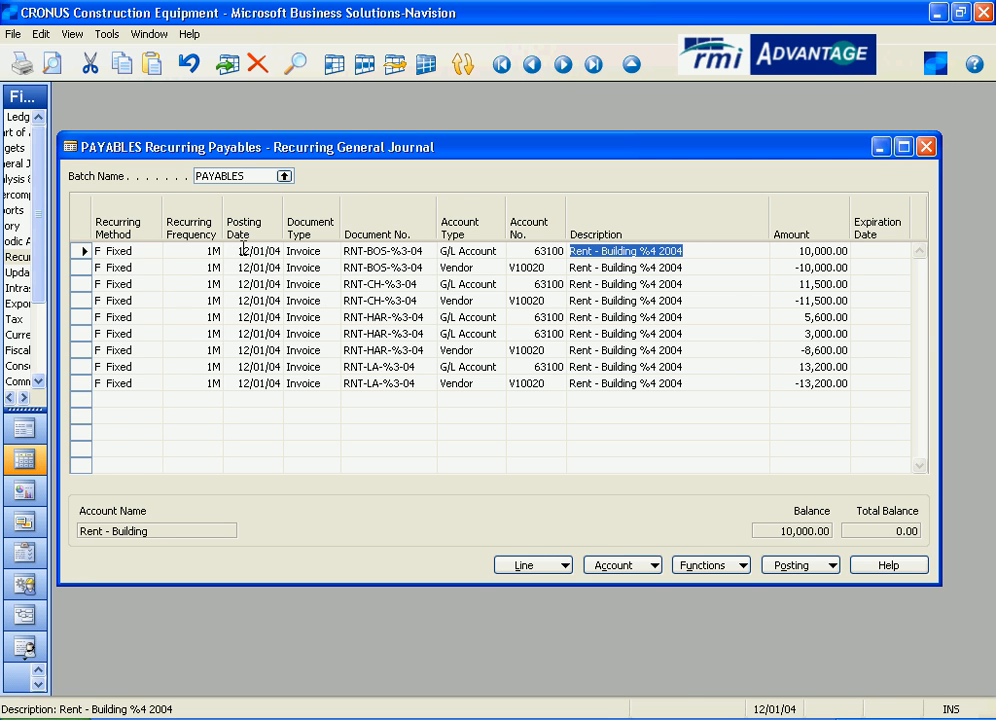
Check the first line's account type, look up its Rent - Building account in the G/L account list, and cancel the lookup.
click(488, 250)
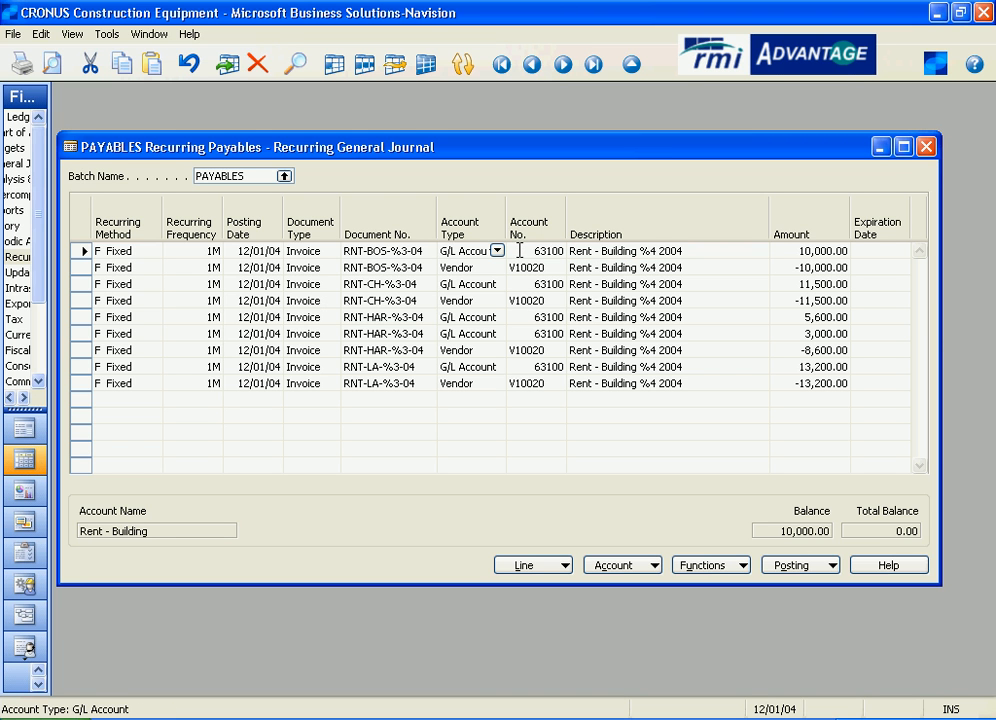
click(519, 250)
click(556, 251)
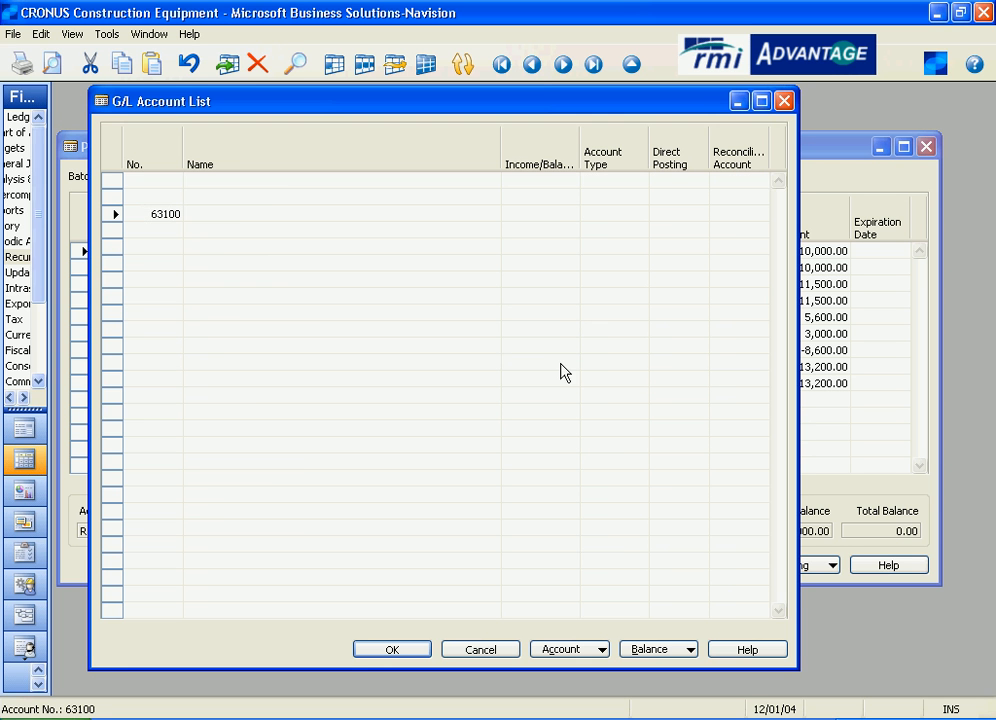
click(207, 214)
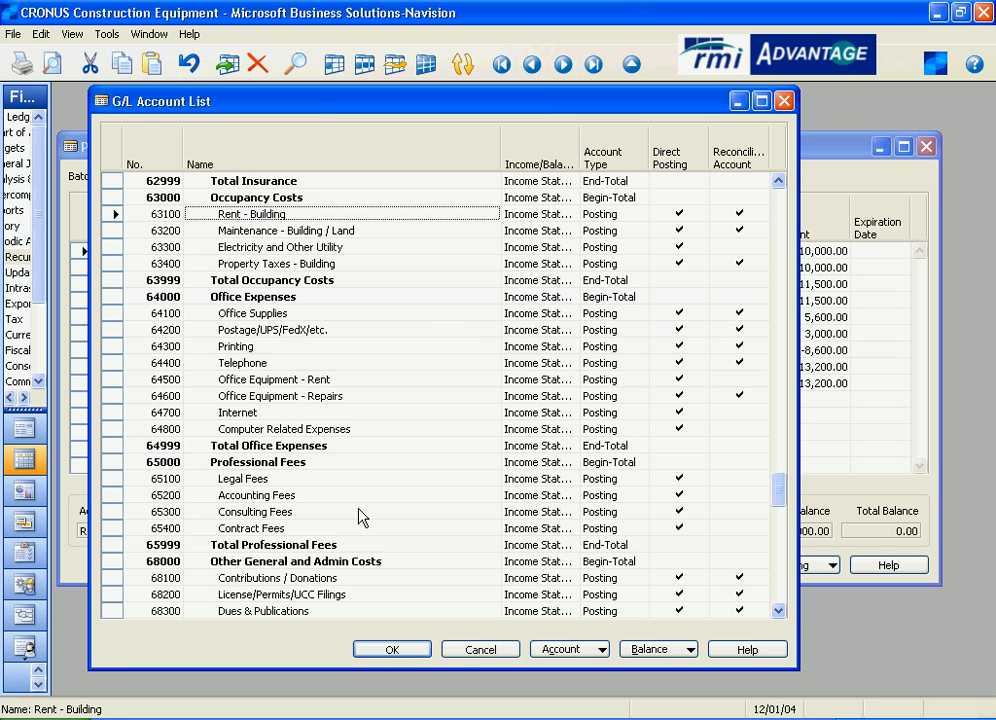
click(455, 650)
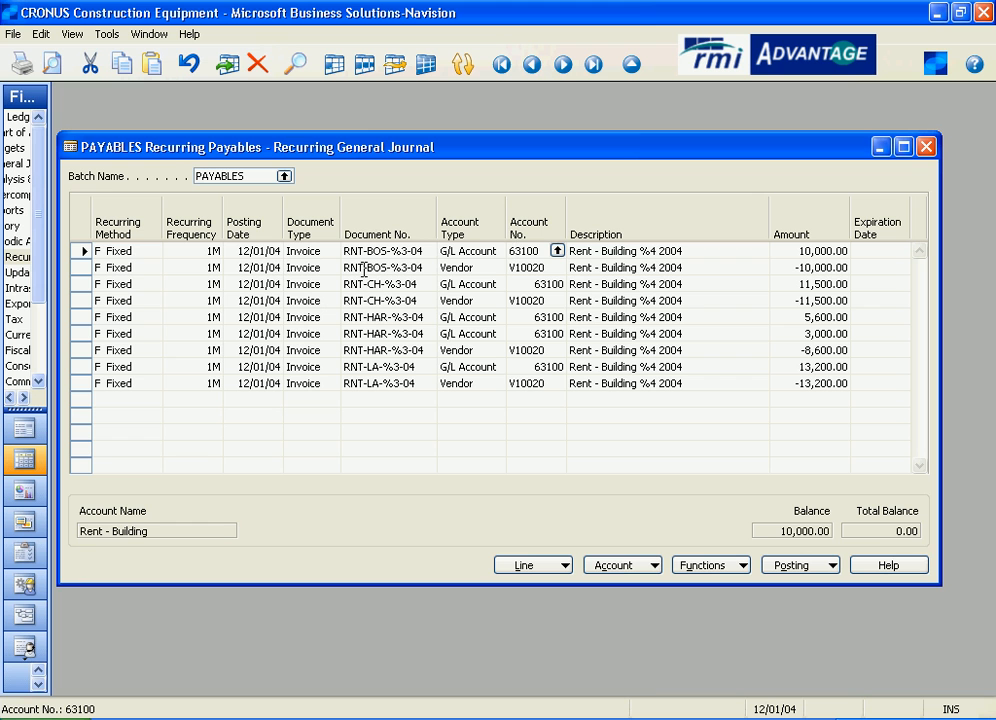
Inspect the account type, vendor account, description and amount of the second journal line.
click(489, 267)
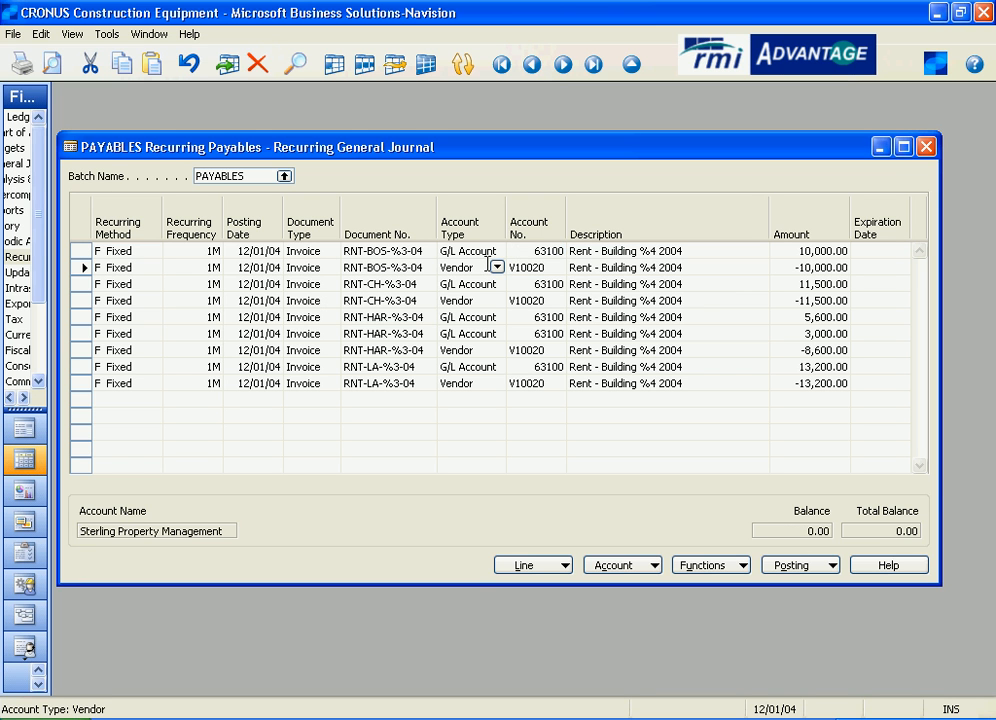
click(560, 267)
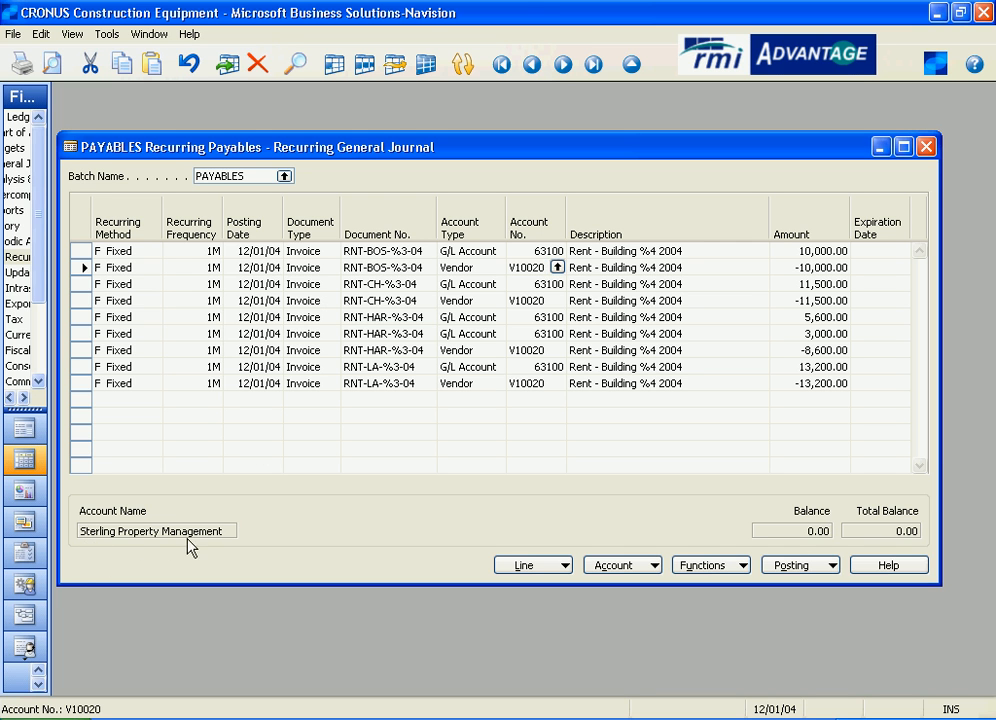
click(695, 266)
click(806, 268)
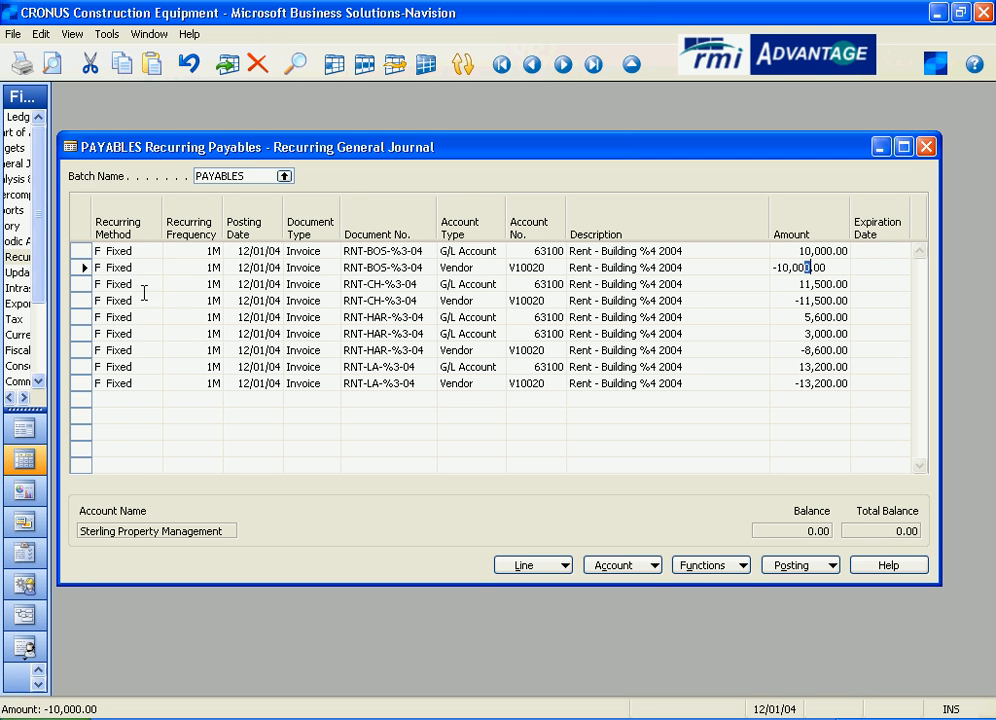
Examine the first RNT-CH-%3-04 line and its document number.
click(81, 286)
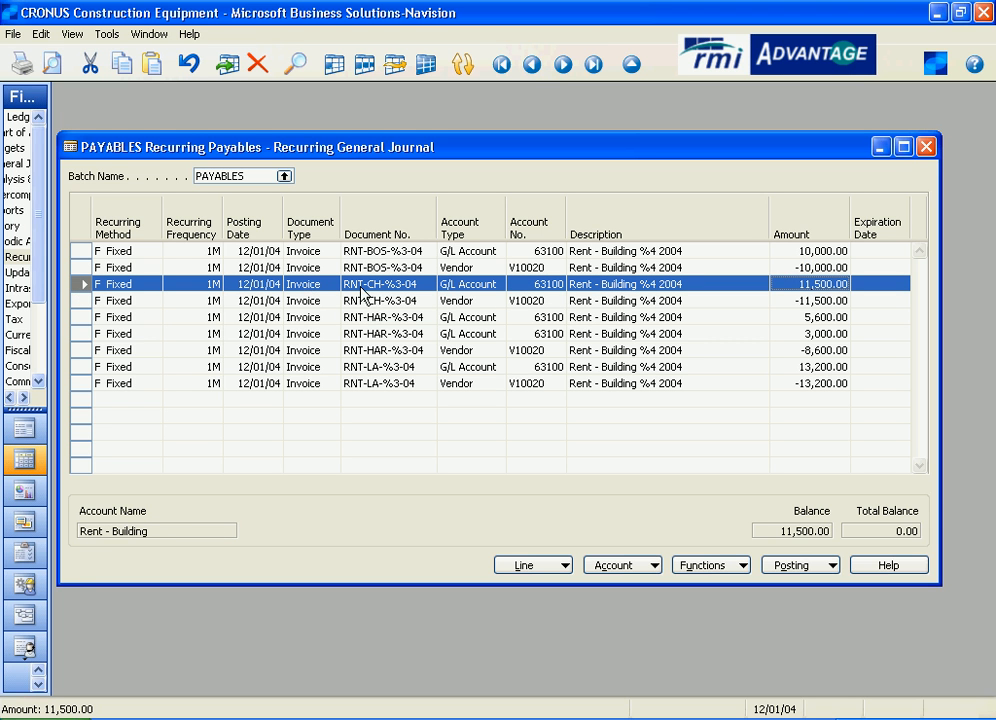
click(419, 285)
click(419, 285)
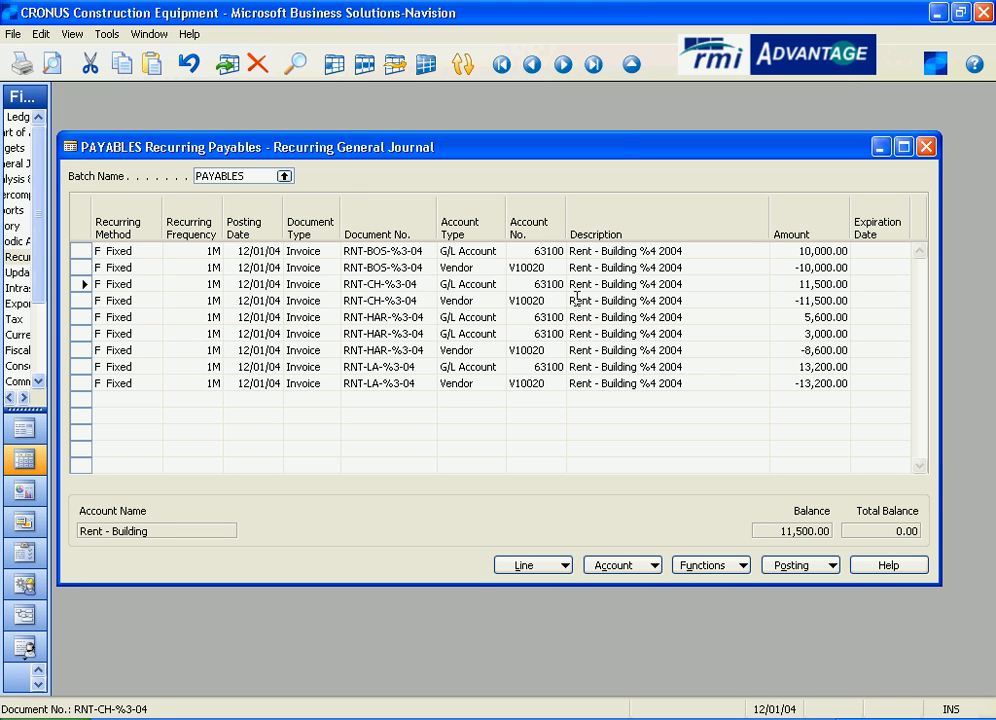
View the dimensions assigned to the first RNT-BOS-%3-04 line, and close them.
click(407, 251)
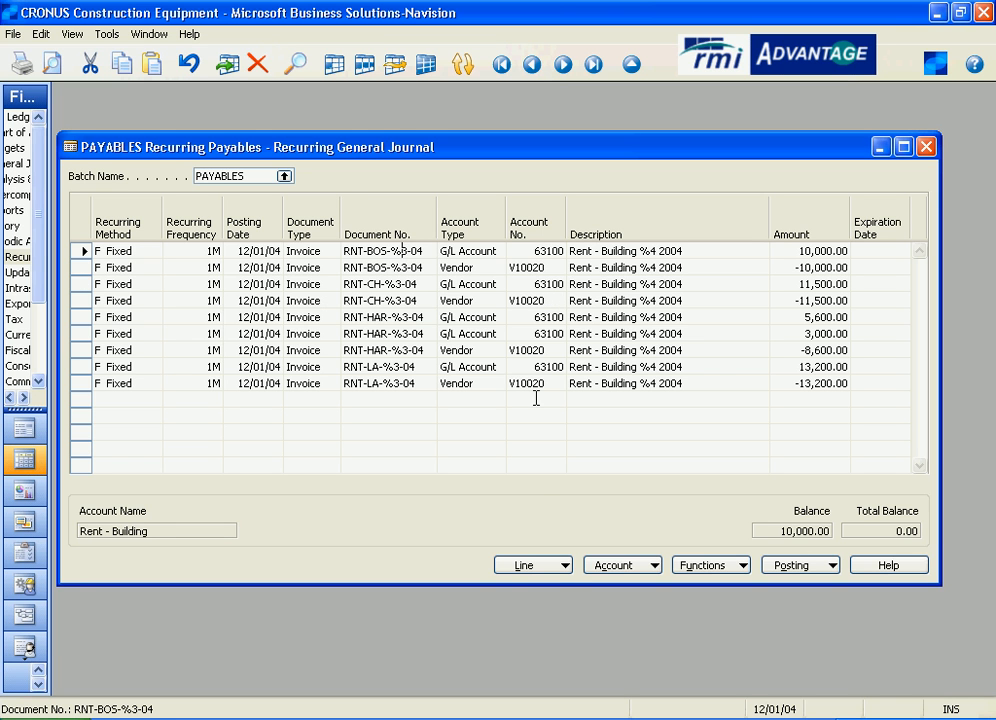
click(563, 566)
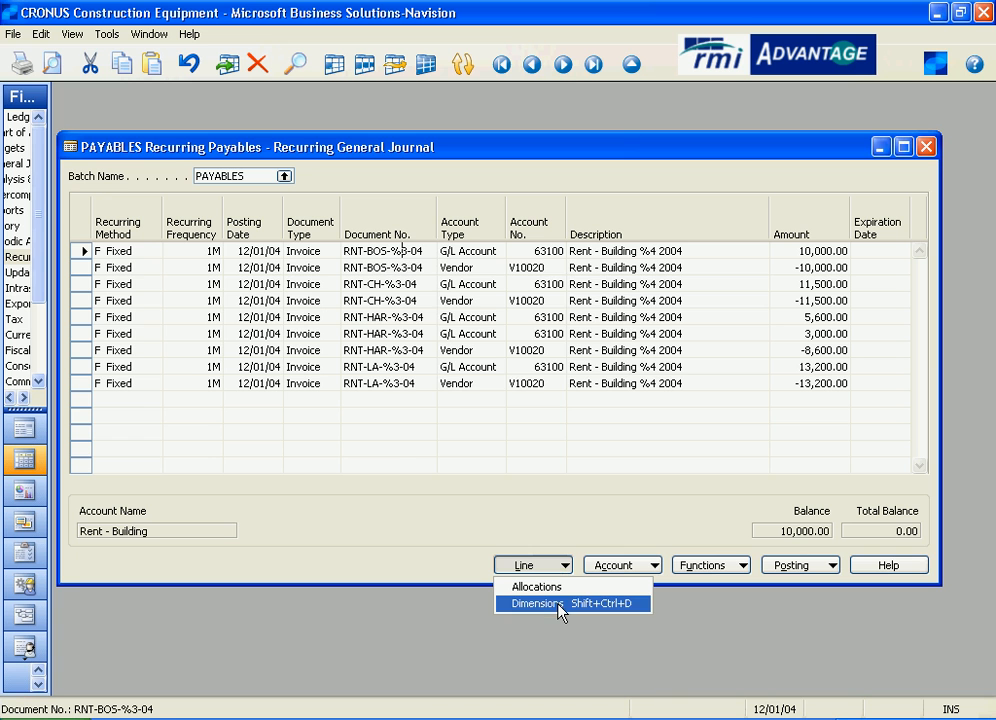
click(560, 604)
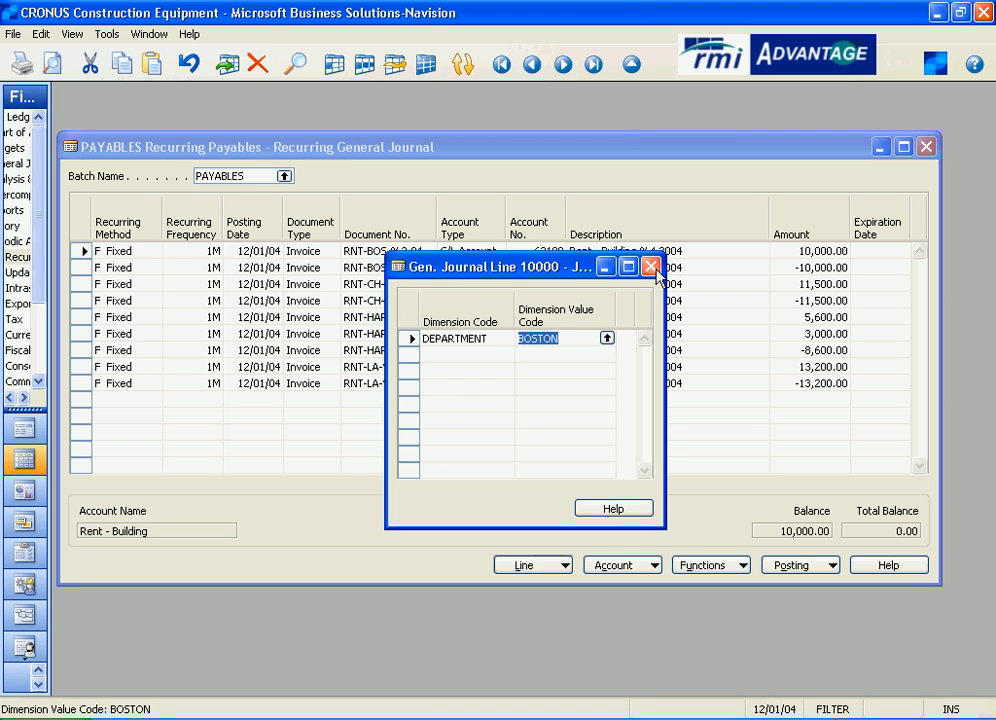
key(Escape)
View the department dimension assigned to the RNT-CH-%3-04 G/L account line, and close the dimensions.
click(413, 284)
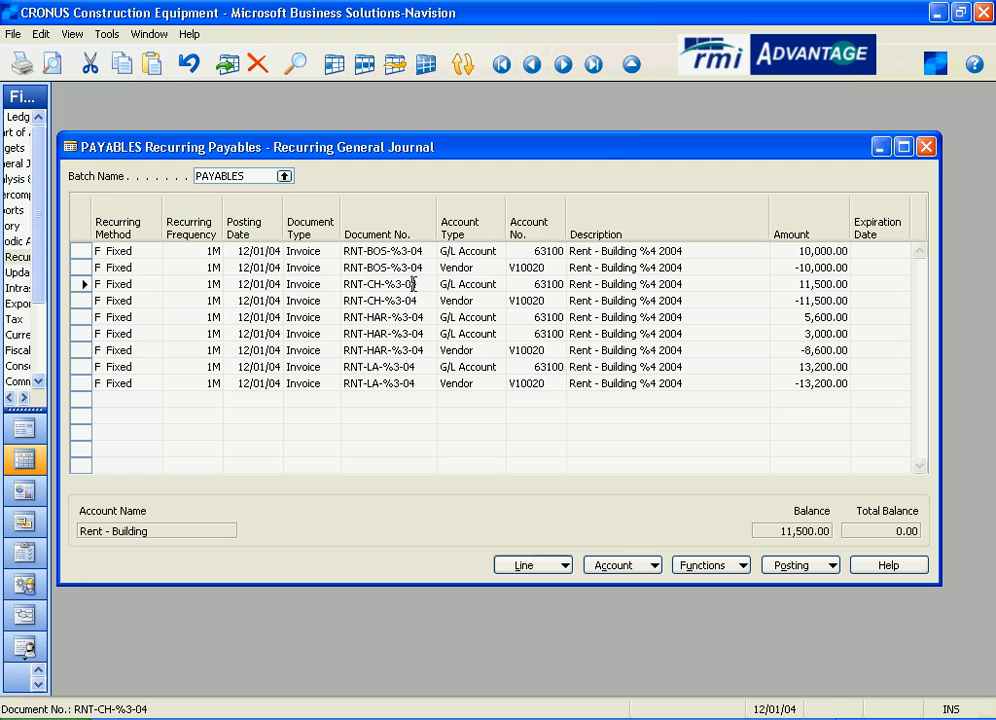
click(563, 566)
click(560, 601)
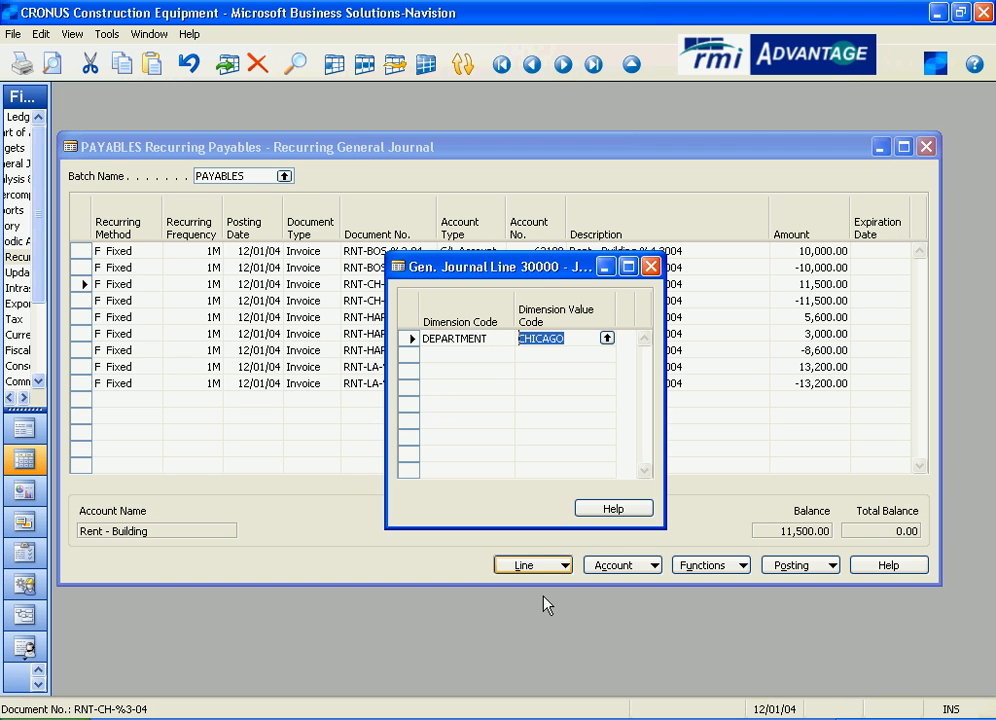
click(573, 338)
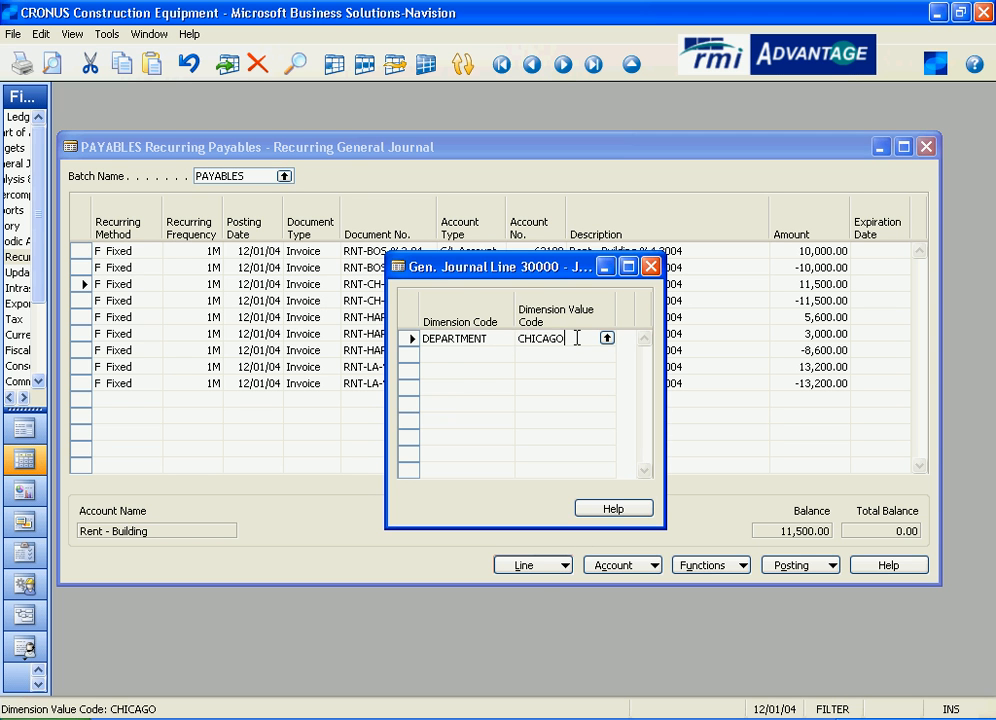
click(651, 267)
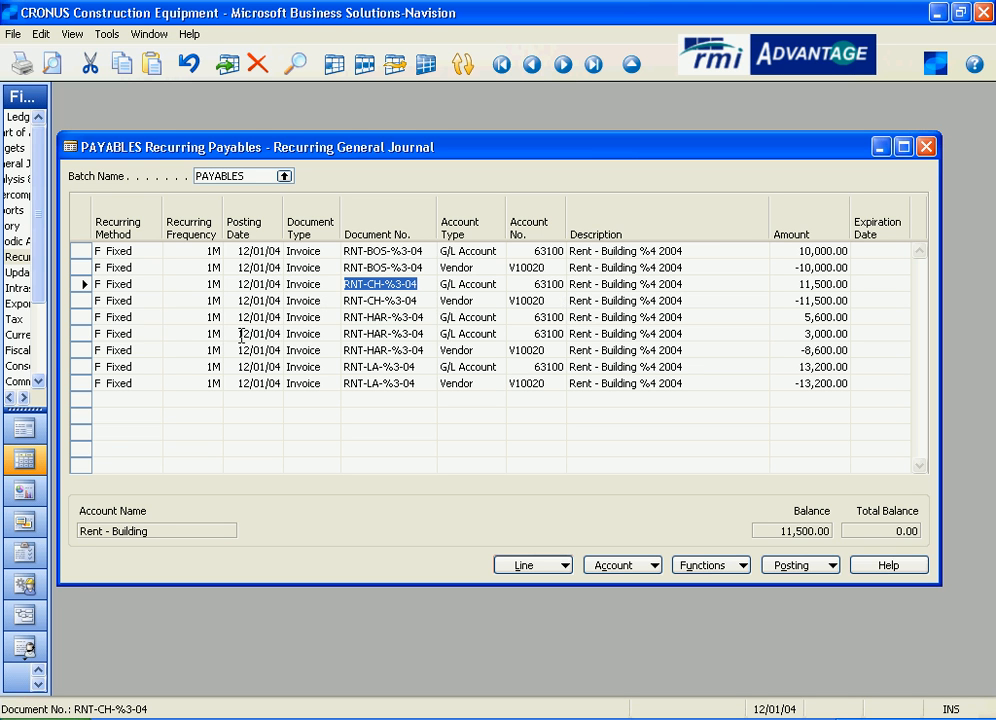
Review the three RNT-HAR-%3-04 lines, comparing the accounts and amounts of the two G/L lines with the vendor amount.
drag(84, 320, 82, 348)
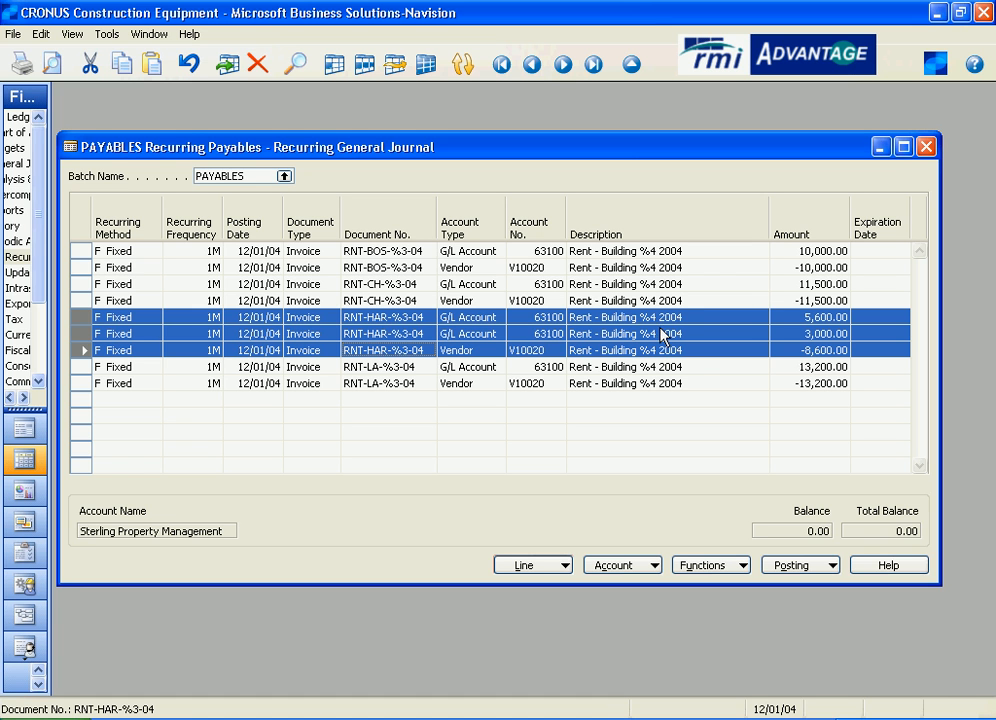
click(556, 323)
click(554, 334)
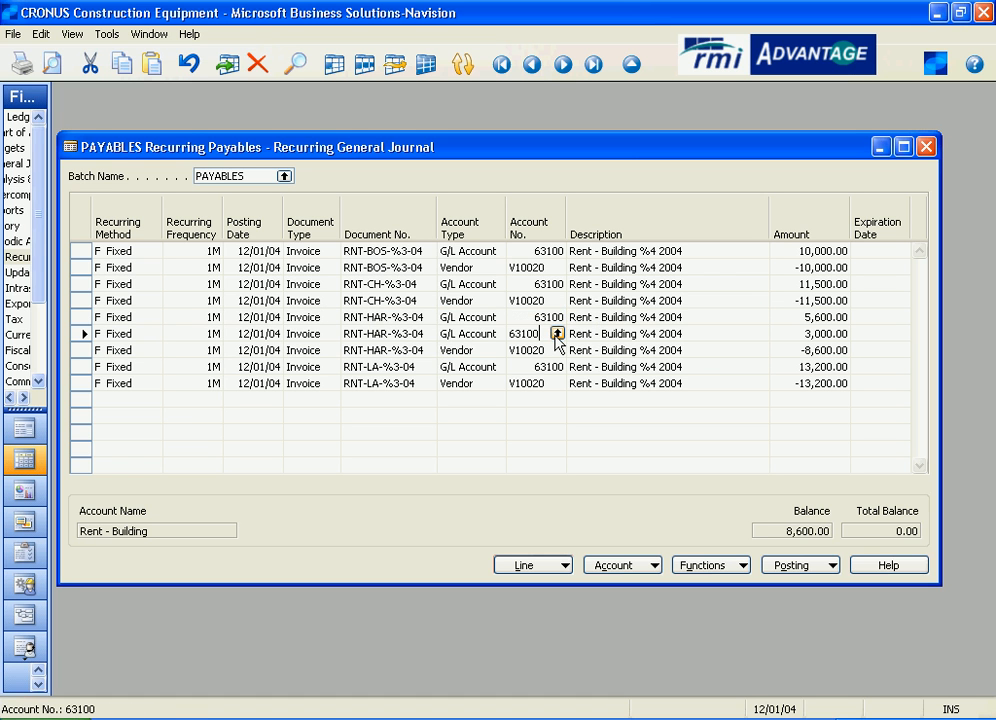
click(830, 316)
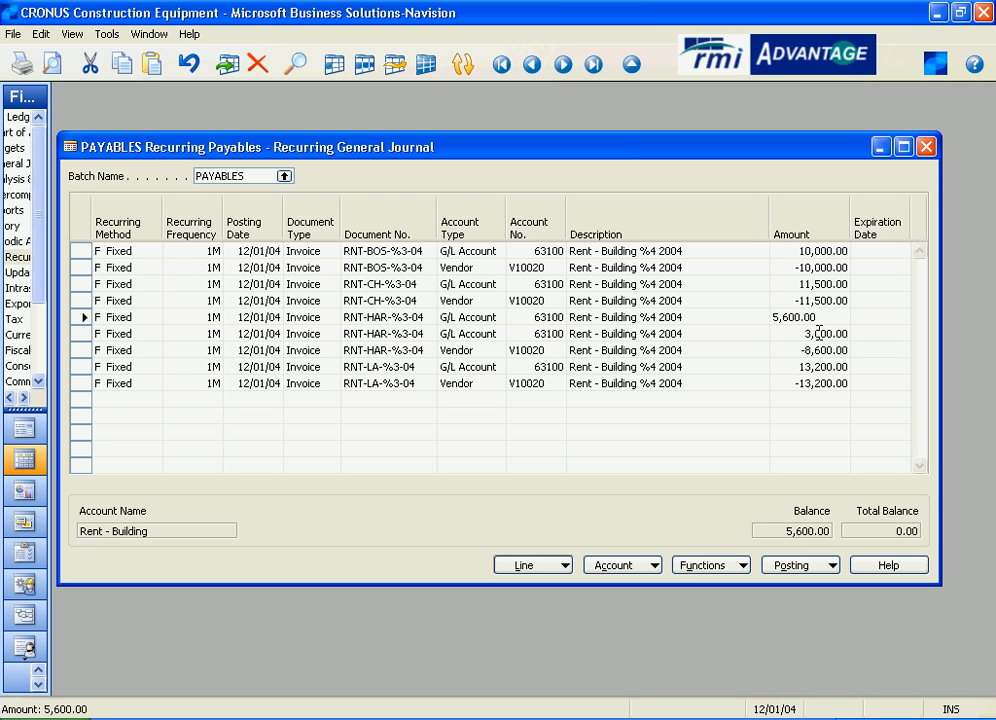
click(840, 333)
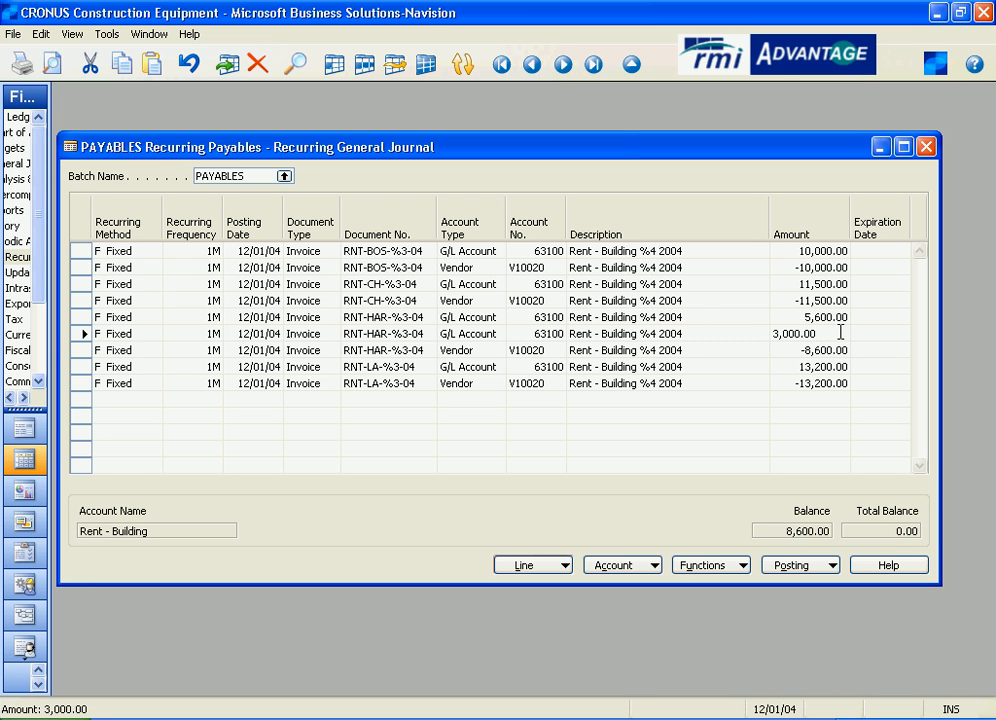
click(830, 349)
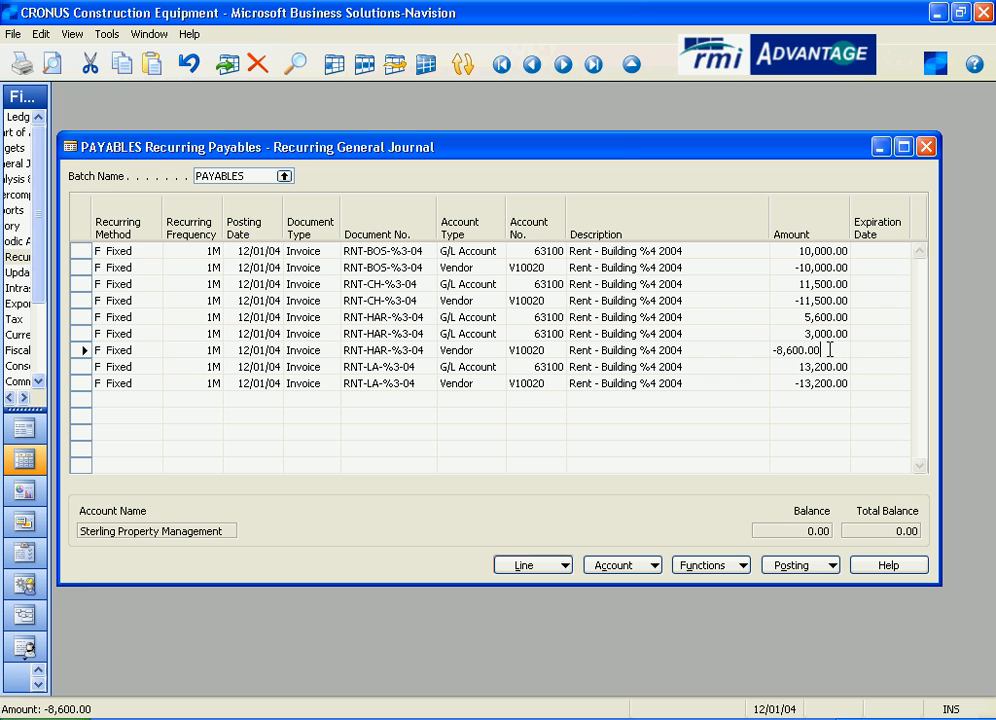
drag(830, 349, 738, 356)
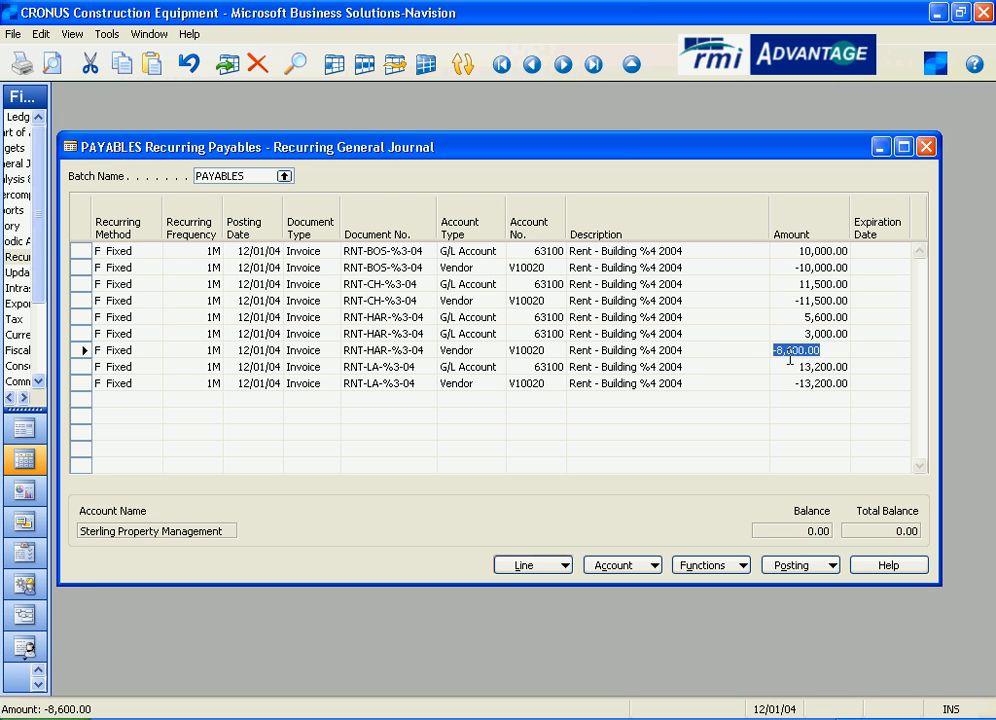
View the department dimension of the first RNT-HAR-%3-04 line, and close the dimensions.
click(475, 318)
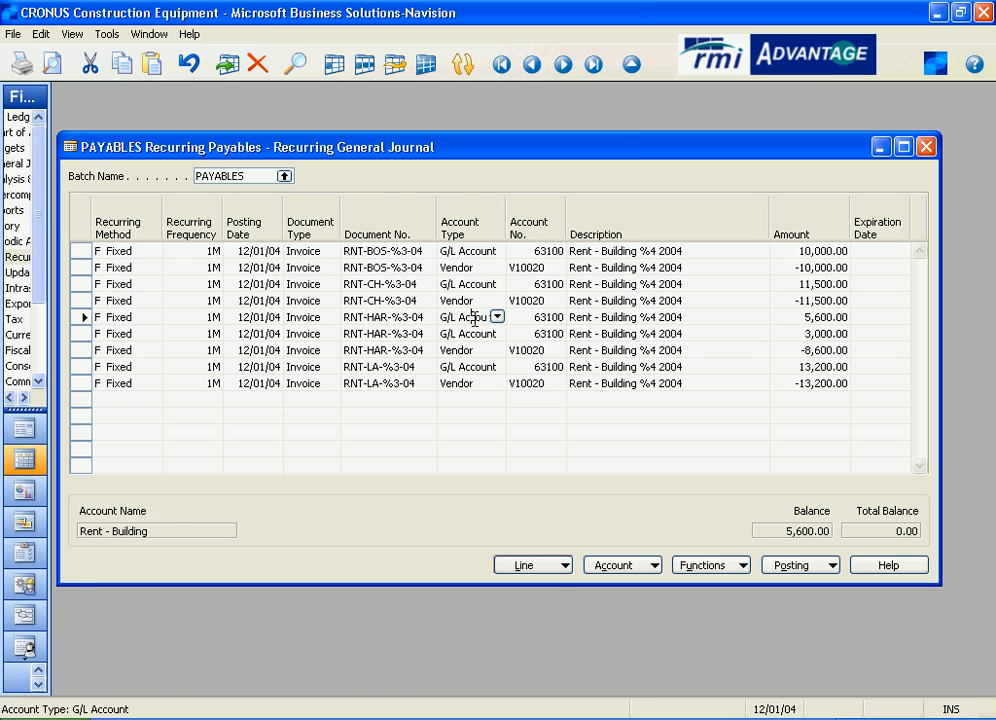
click(565, 566)
click(545, 600)
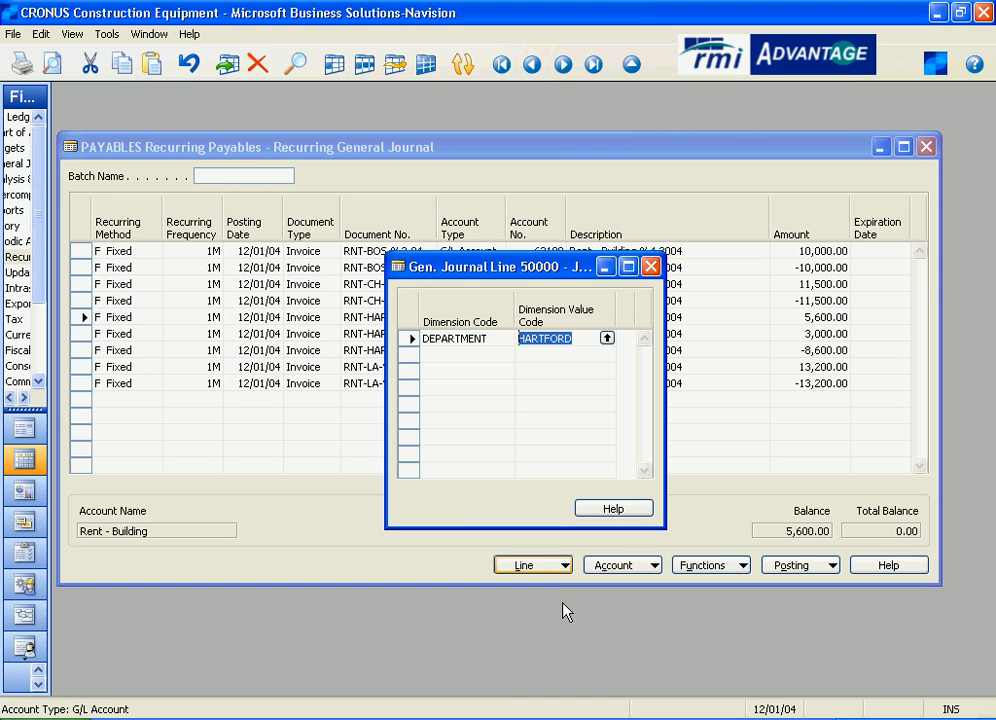
click(584, 340)
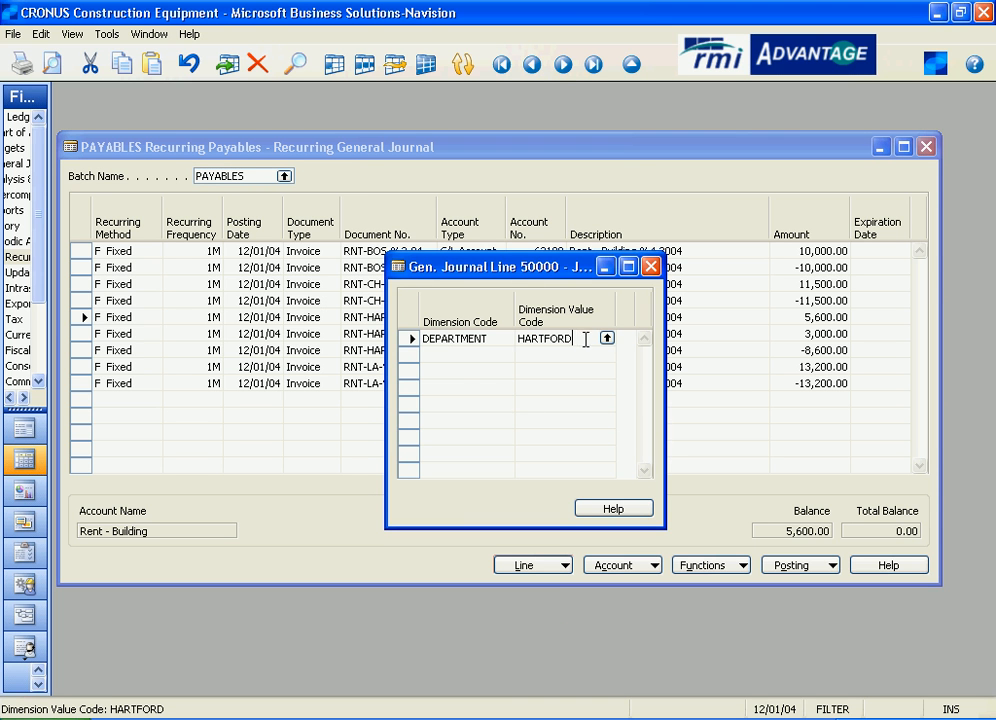
click(651, 266)
View the department dimension of the second RNT-HAR-%3-04 line, and close the dimensions.
click(498, 335)
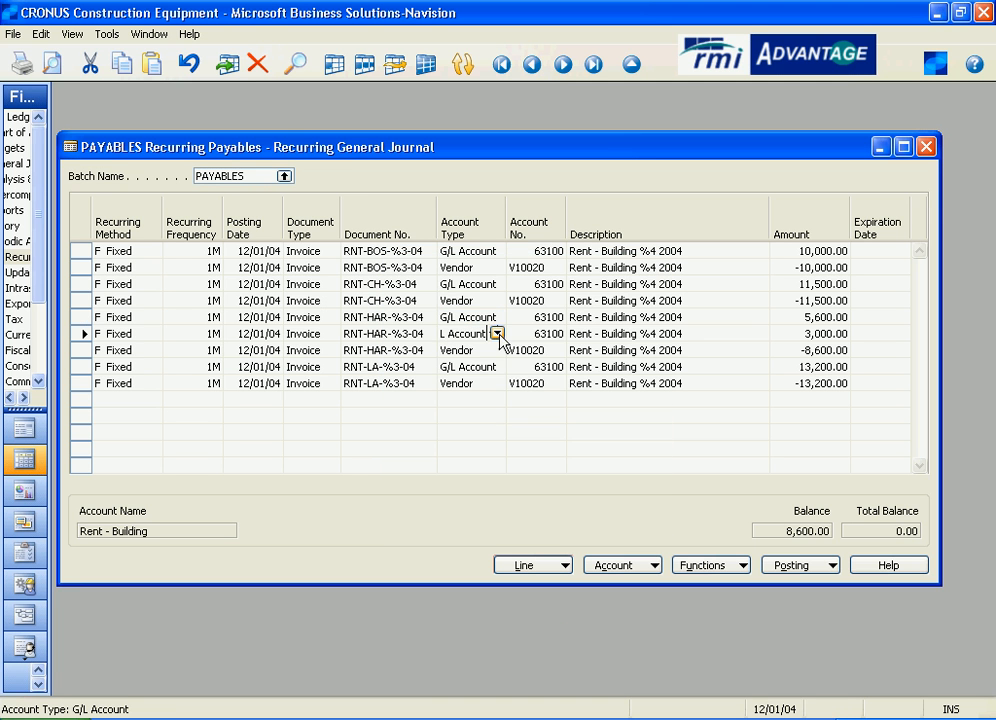
click(567, 565)
click(562, 600)
click(551, 339)
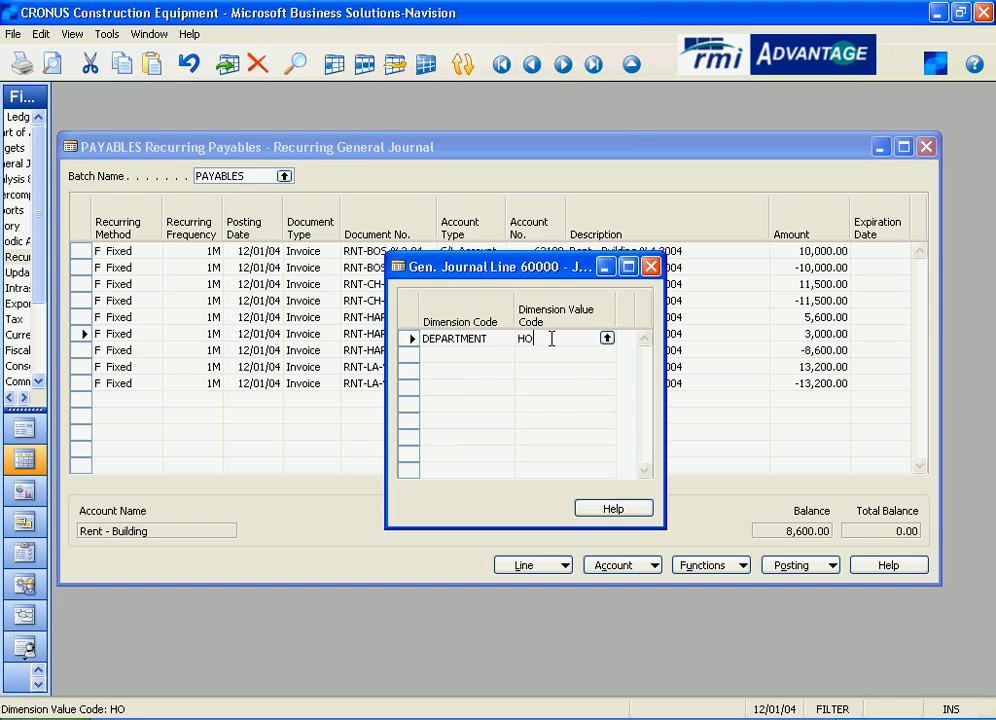
click(651, 266)
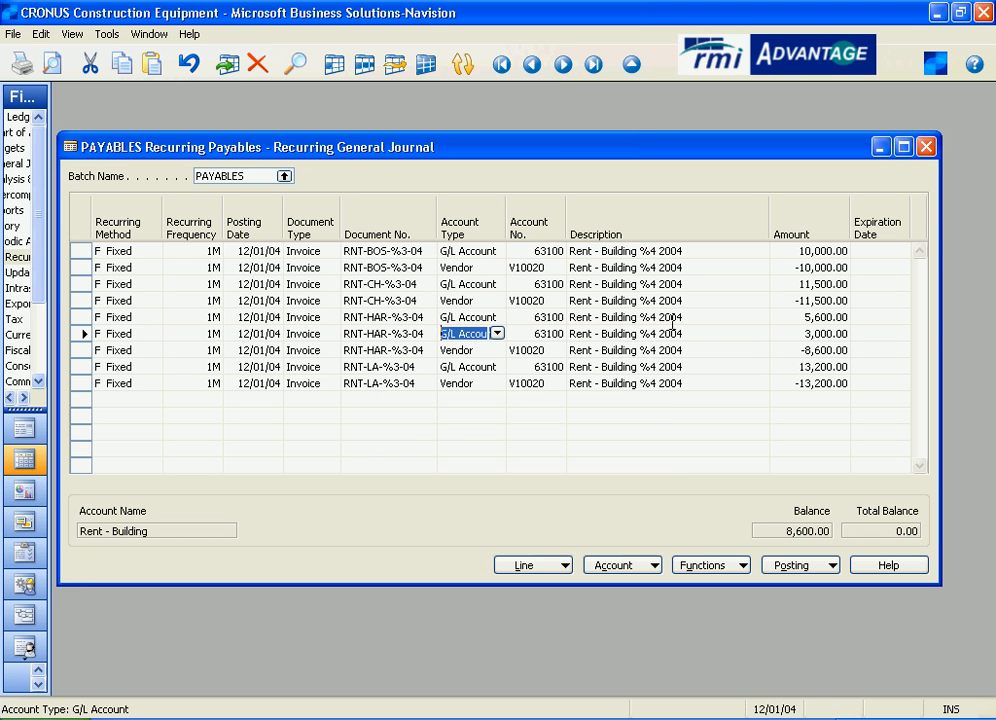
Recheck the account numbers of both RNT-HAR-%3-04 G/L lines and the amount of their vendor line.
click(545, 317)
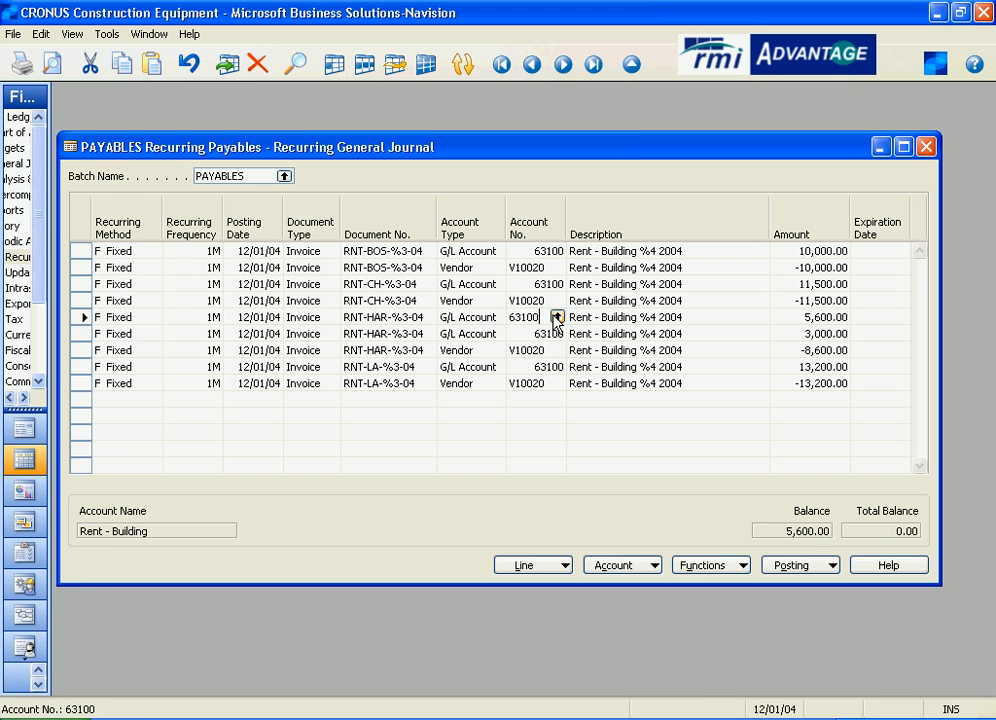
click(543, 333)
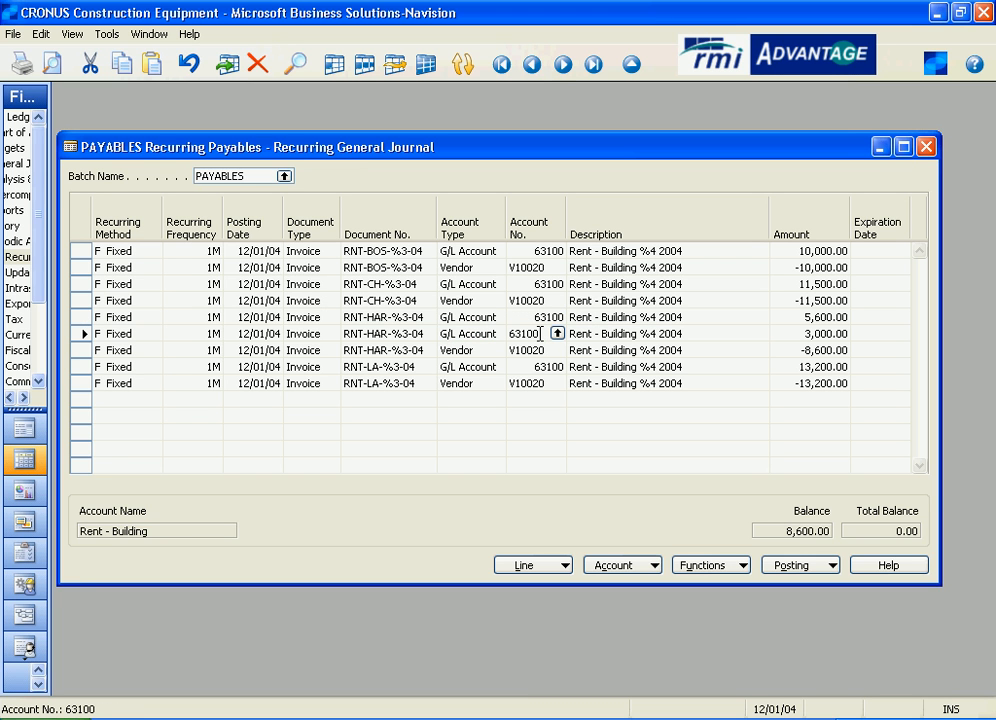
click(805, 351)
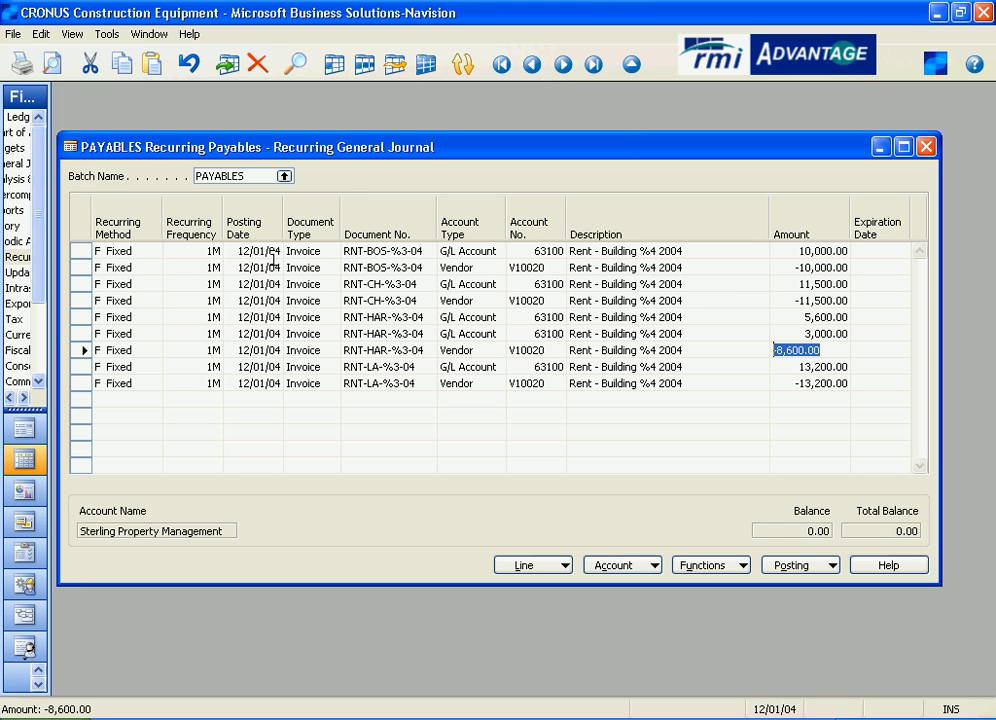
Check the recurring frequency of the first RNT-BOS-%3-04 line, and post the PAYABLES journal lines.
drag(212, 250, 145, 251)
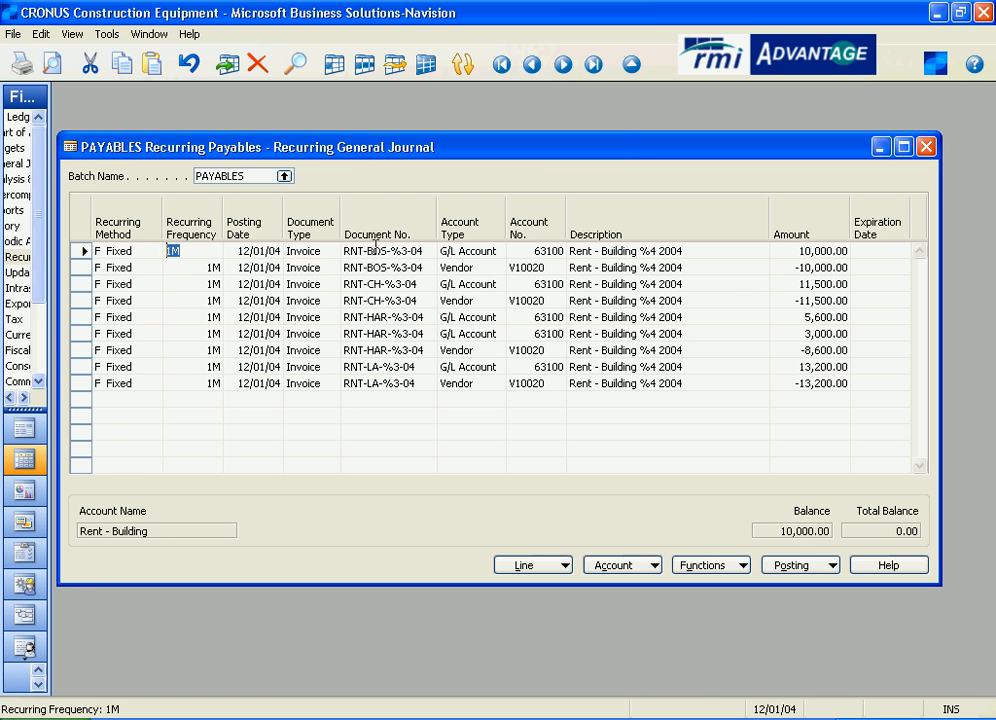
click(826, 563)
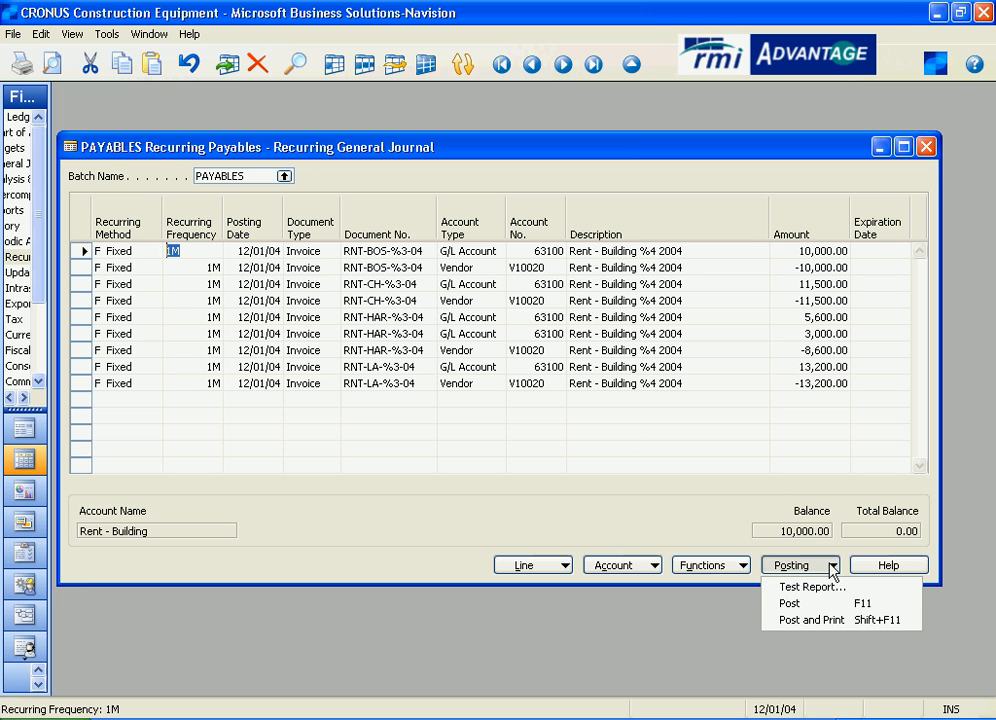
click(800, 605)
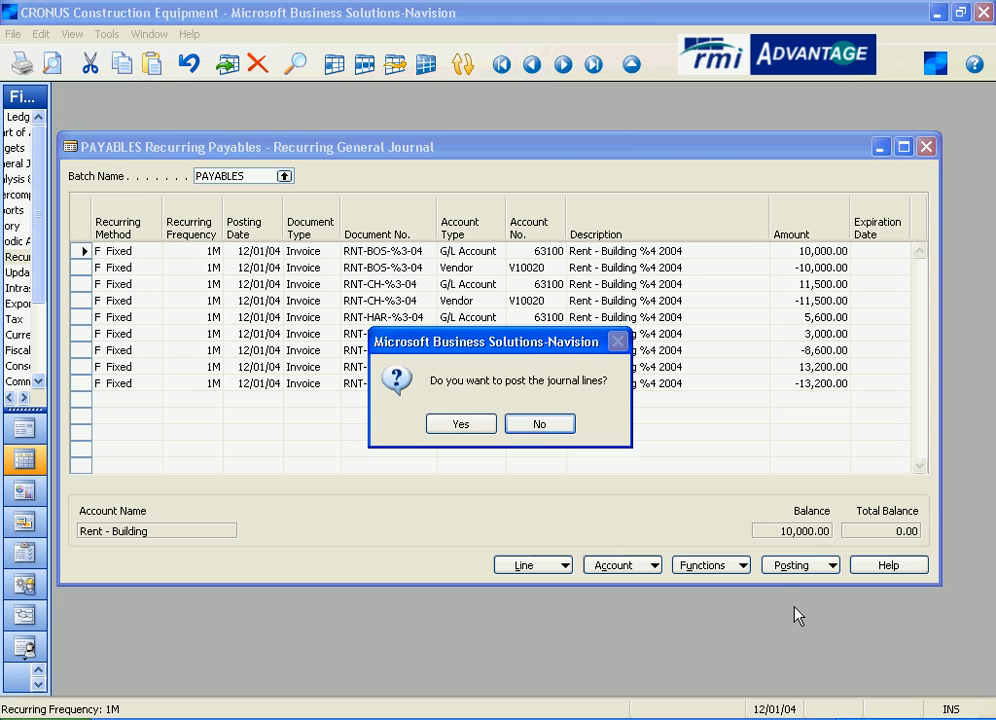
click(457, 426)
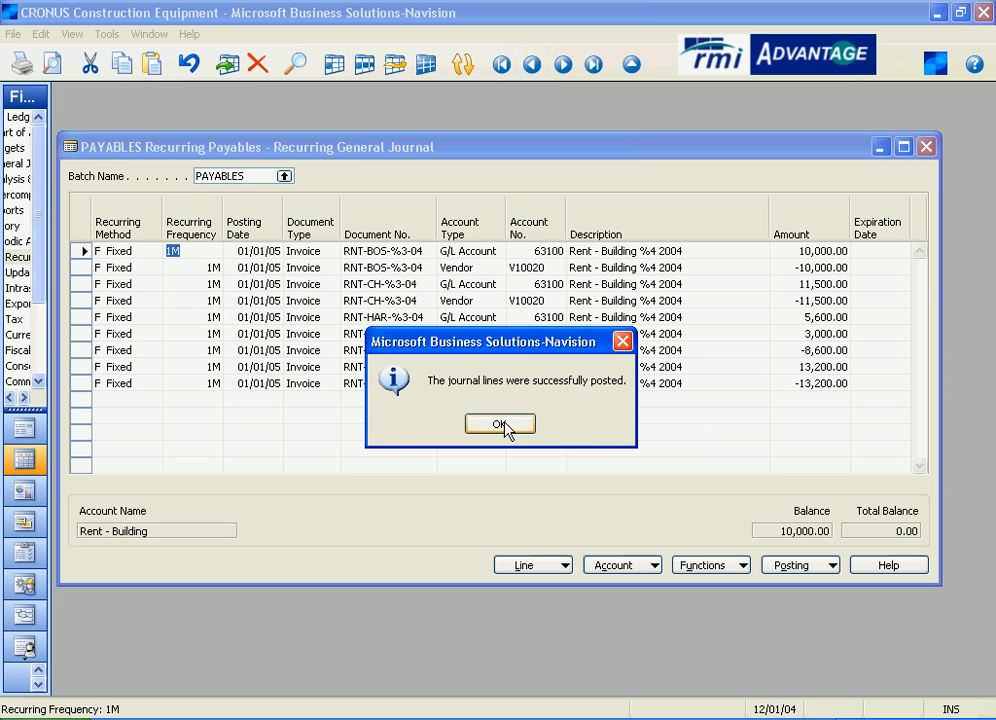
click(505, 426)
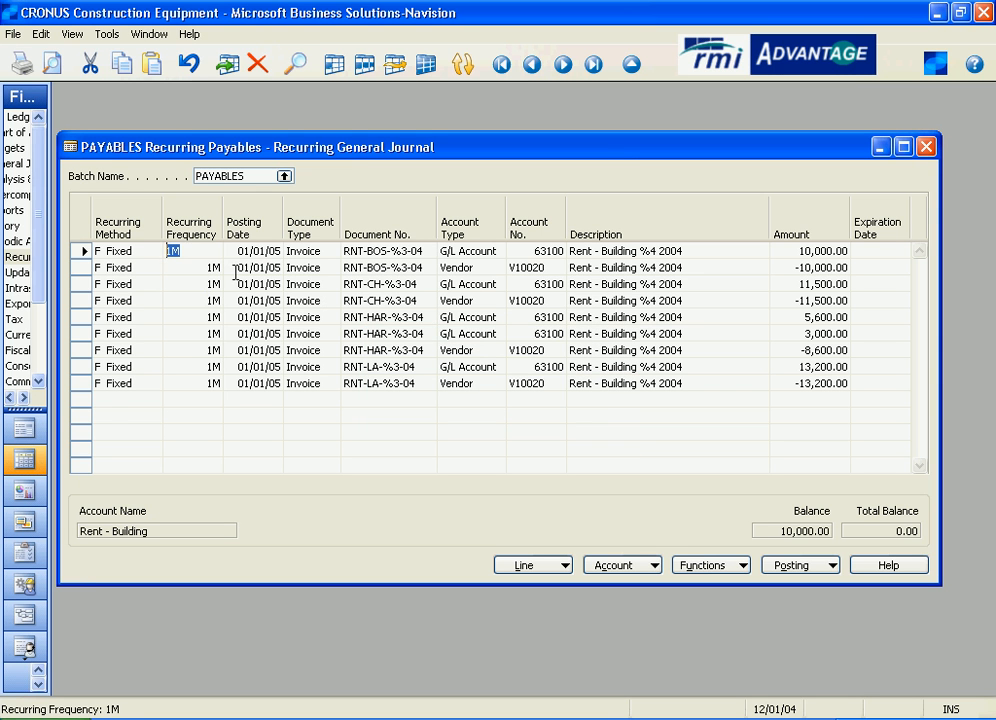
Check the posting date of the first rent line, and try to post the PAYABLES journal lines again.
drag(281, 251, 217, 246)
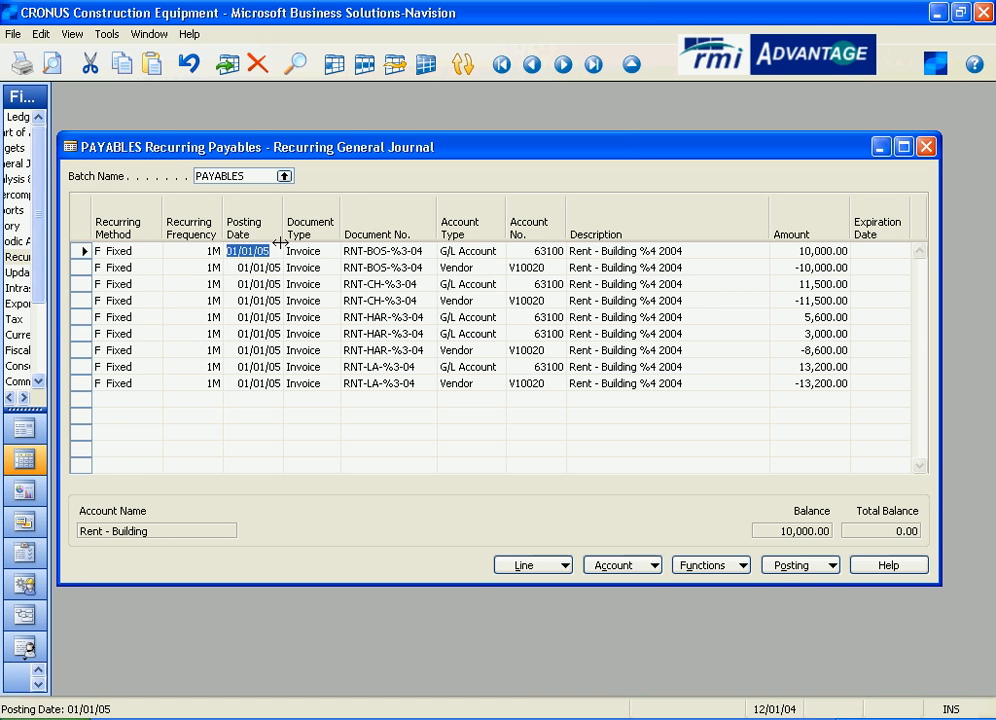
click(800, 566)
click(785, 664)
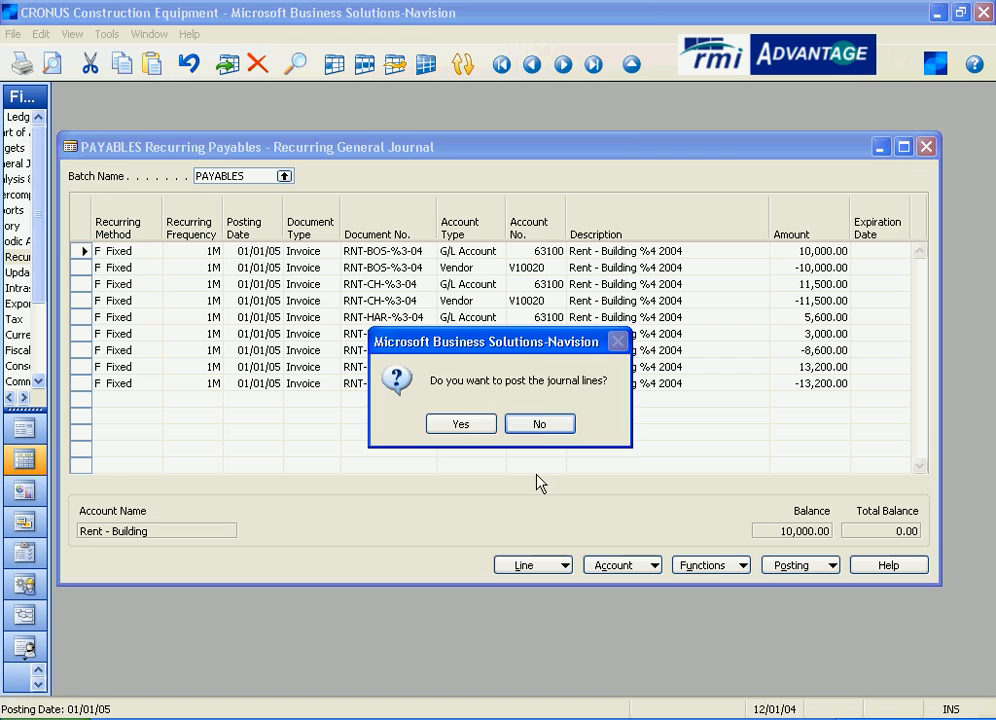
click(460, 422)
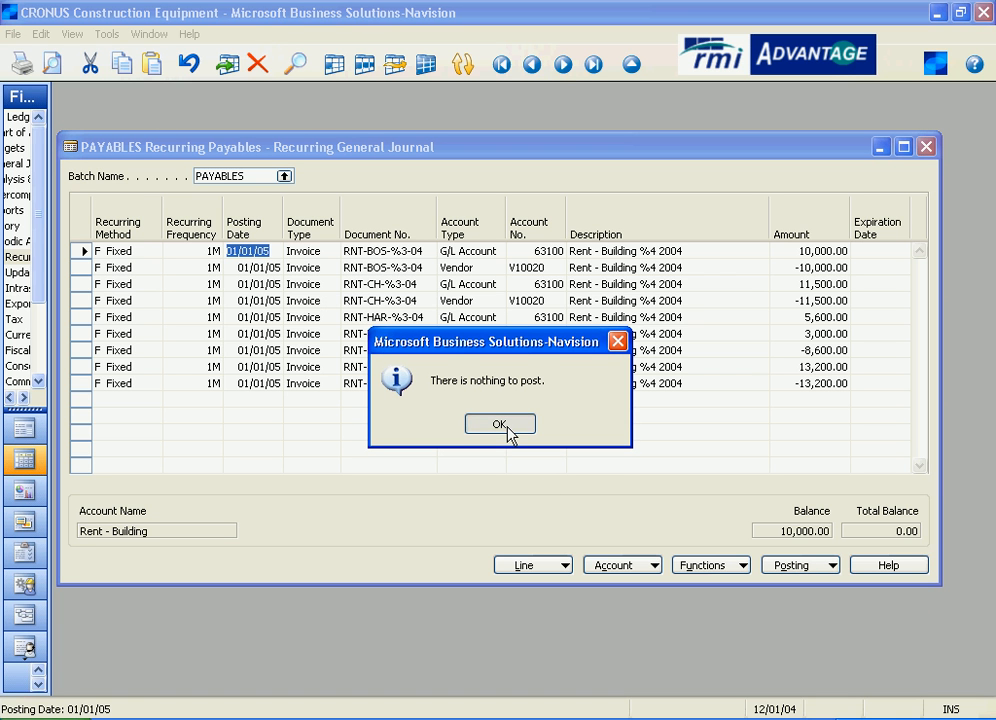
click(500, 425)
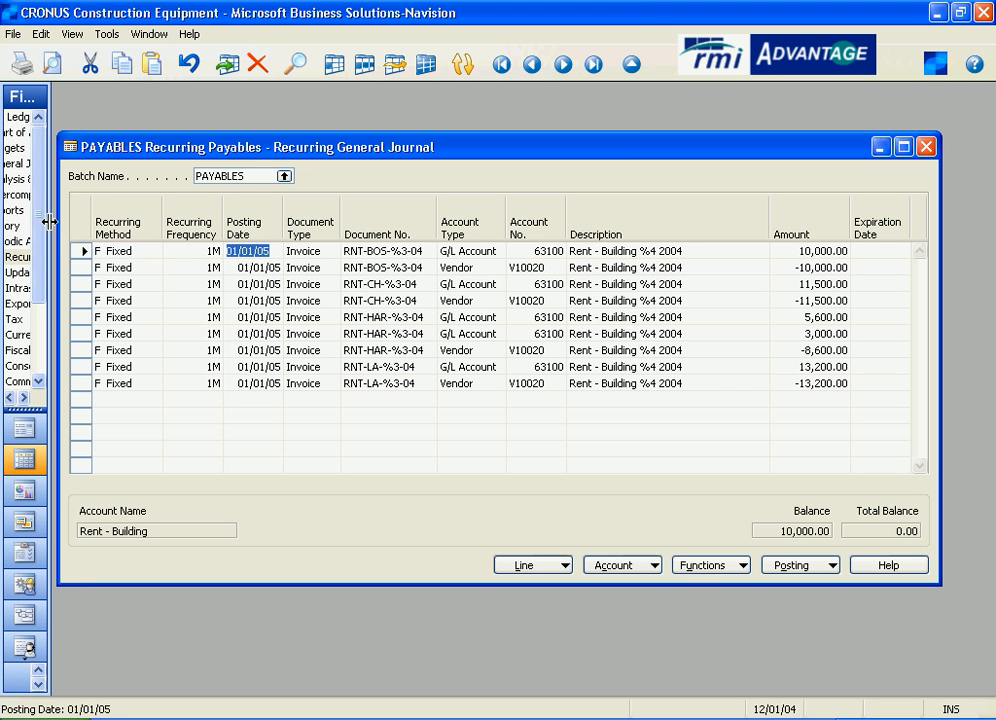
Open the ledger entries of Sterling Property Management, the vendor on the second RNT-BOS-%3-04 line.
click(556, 268)
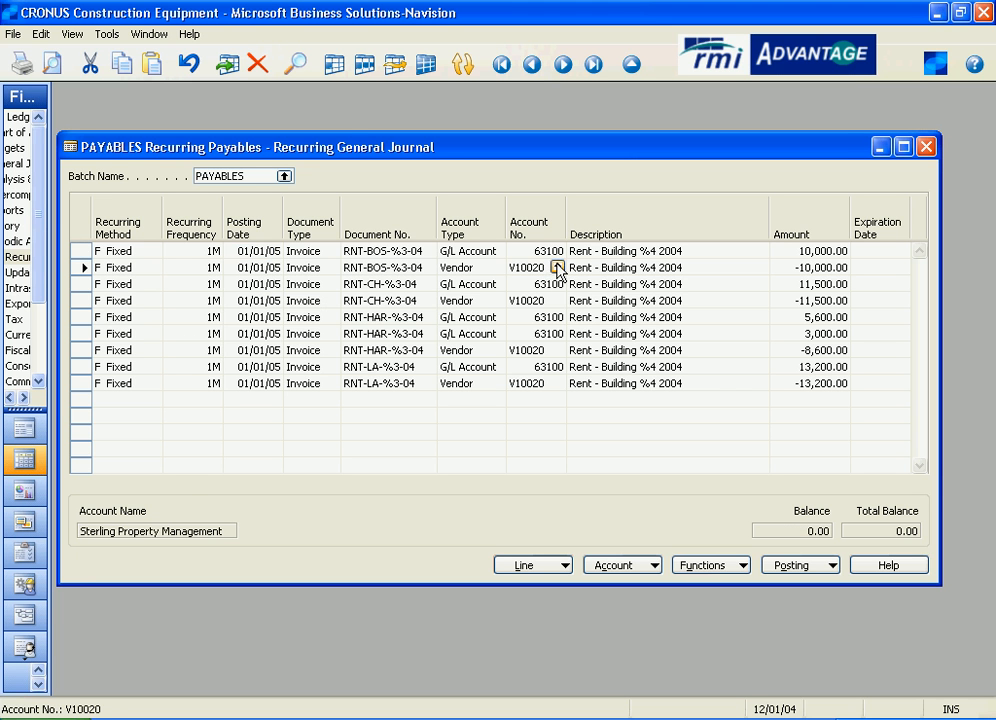
click(557, 268)
click(731, 479)
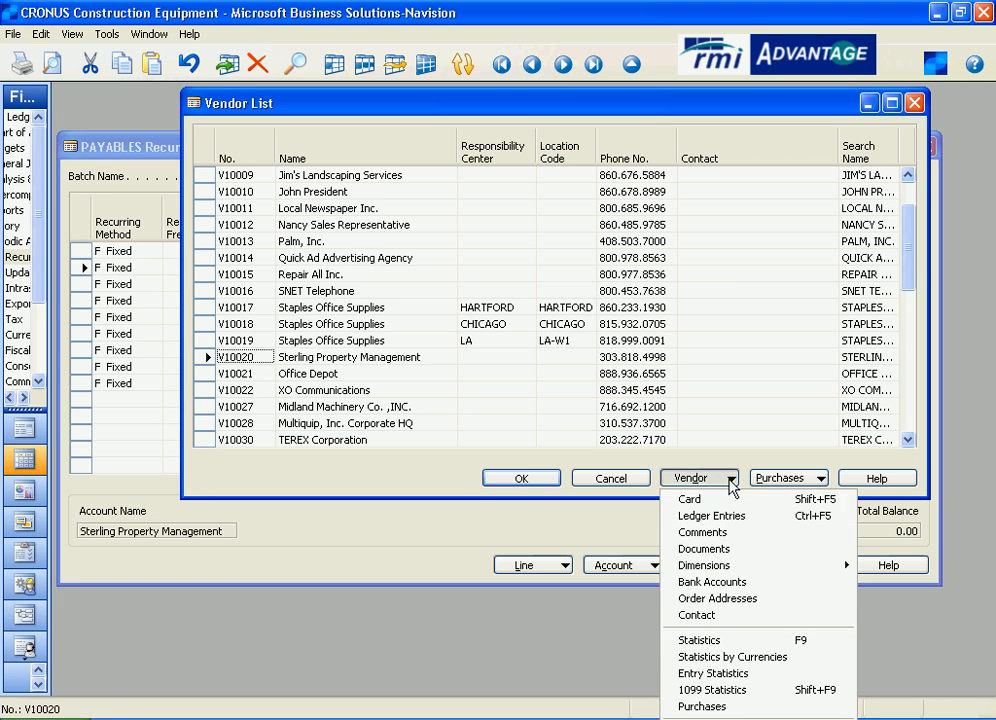
click(722, 517)
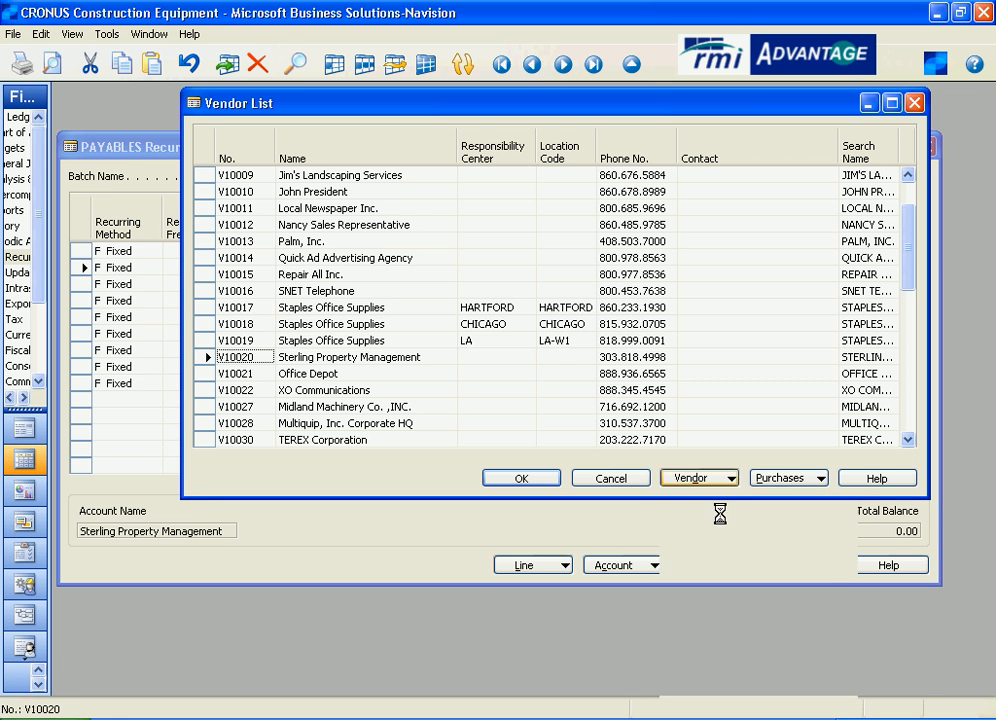
Highlight the vendor's 12/01/04 rent invoices with their posting dates in view, and close the ledger entries and vendor list.
scroll(247, 541, down, 4)
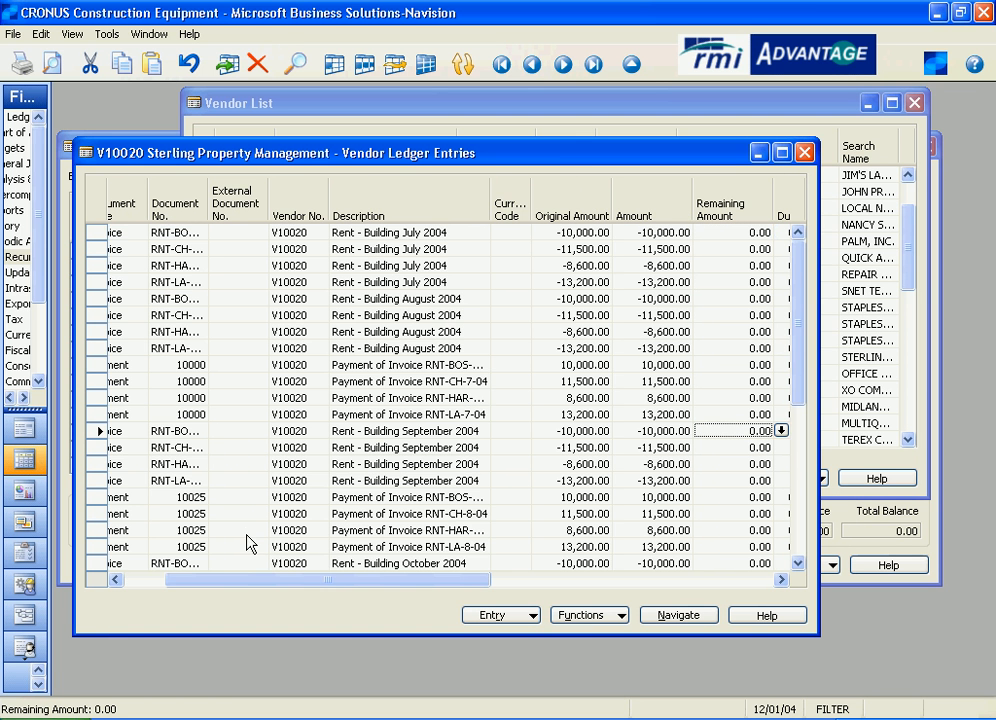
drag(242, 581, 127, 568)
scroll(126, 567, down, 3)
scroll(128, 573, down, 5)
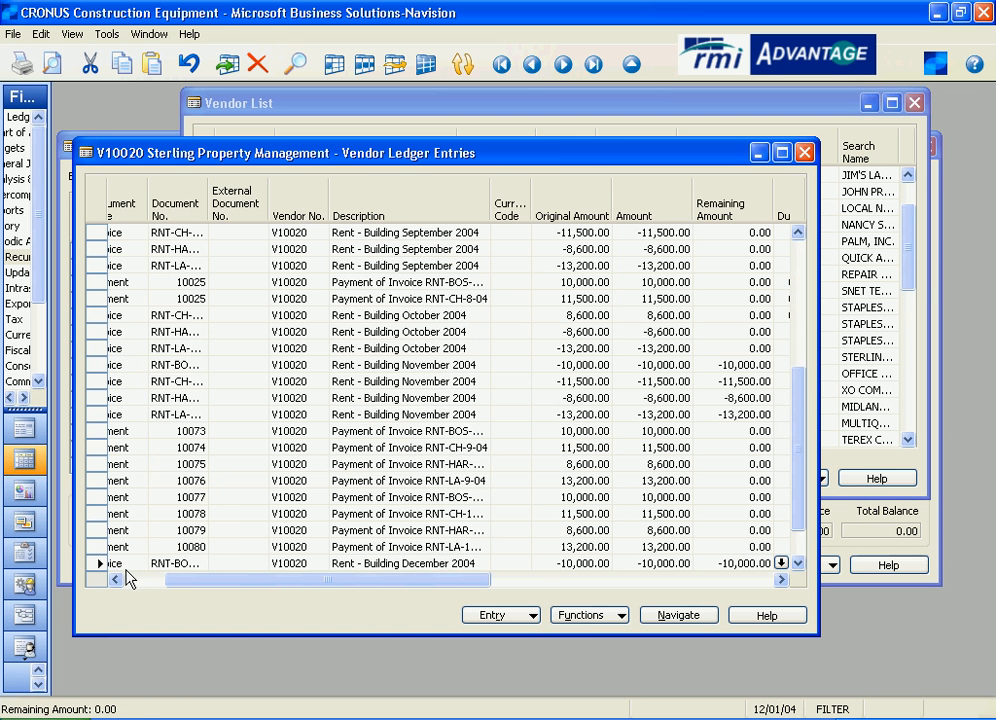
click(142, 581)
click(140, 563)
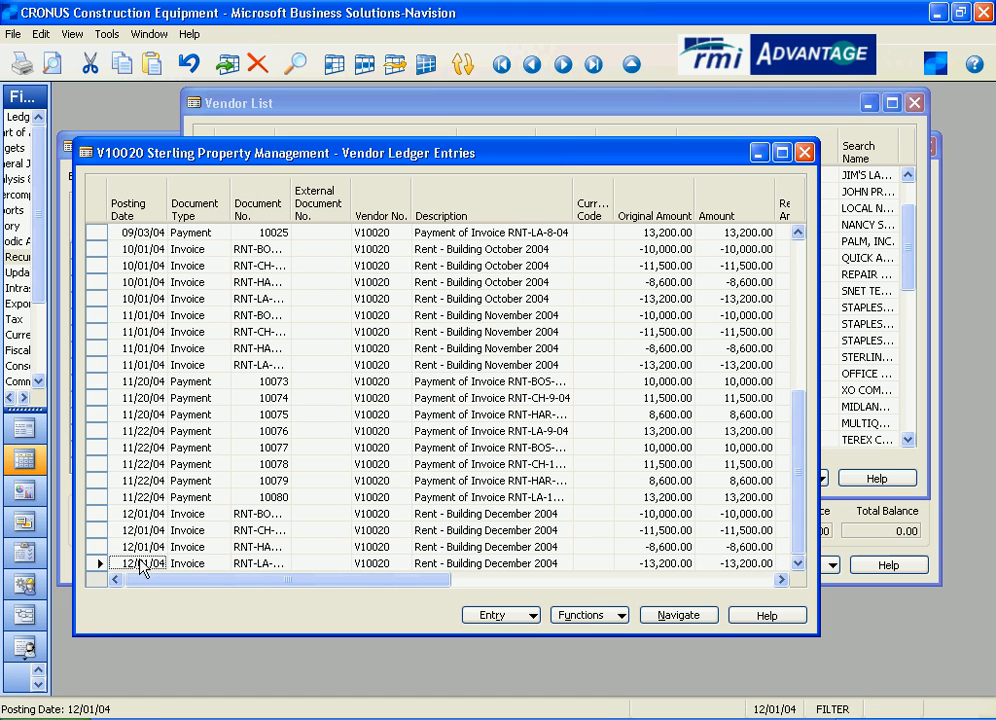
drag(96, 516, 96, 563)
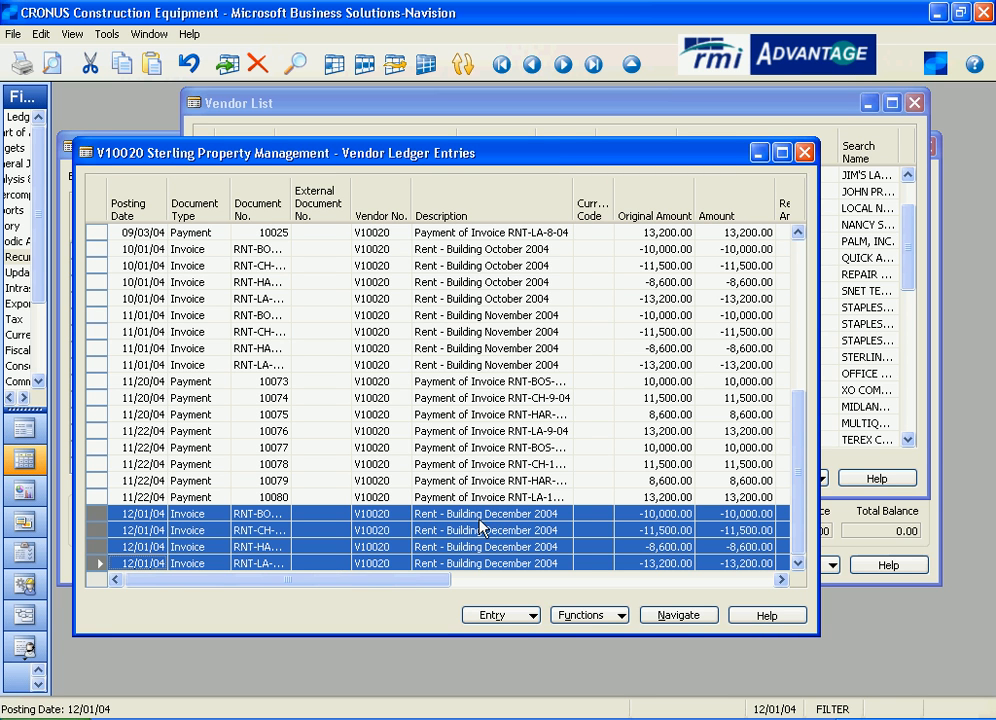
click(805, 153)
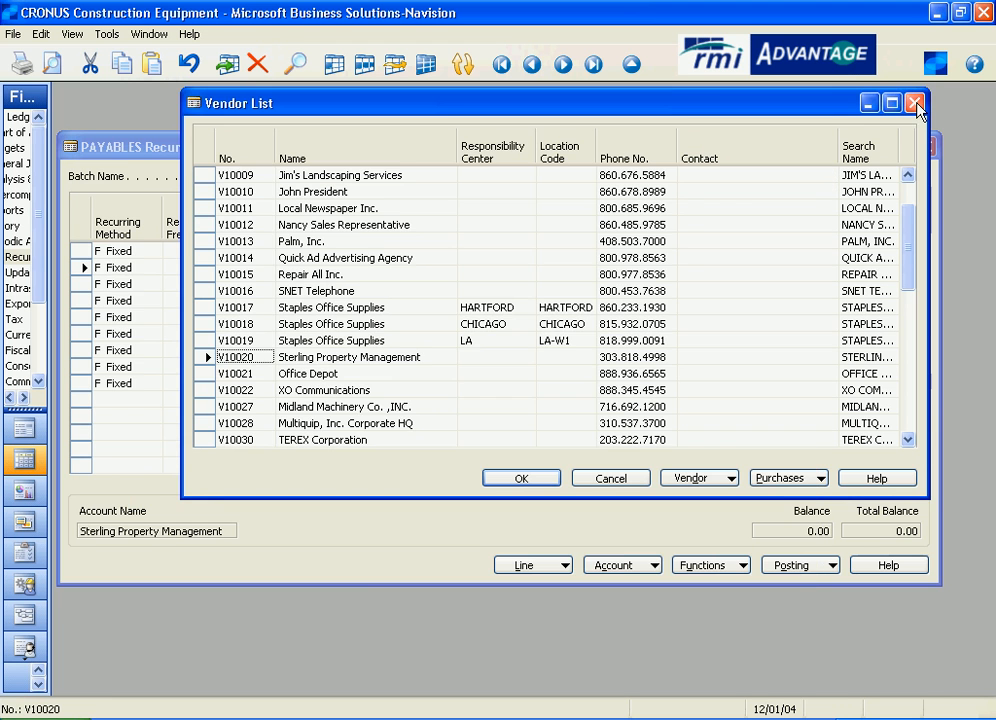
click(916, 104)
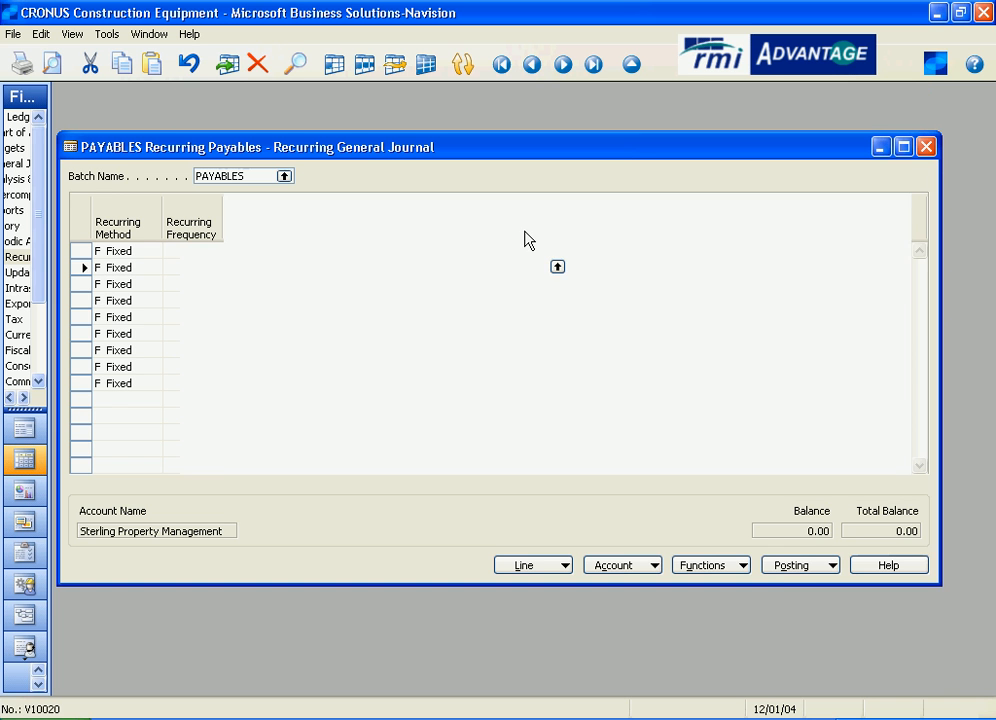
View the Rent - Building account's general ledger entries, highlight the 12/01/04 rent postings, and return to the journal.
click(550, 251)
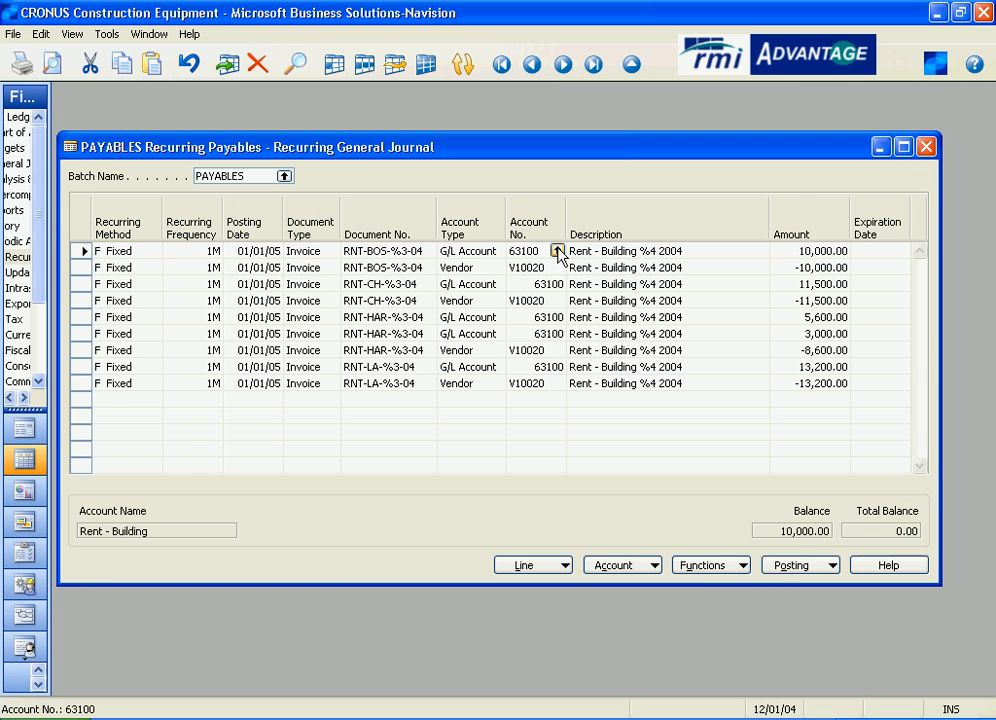
click(557, 251)
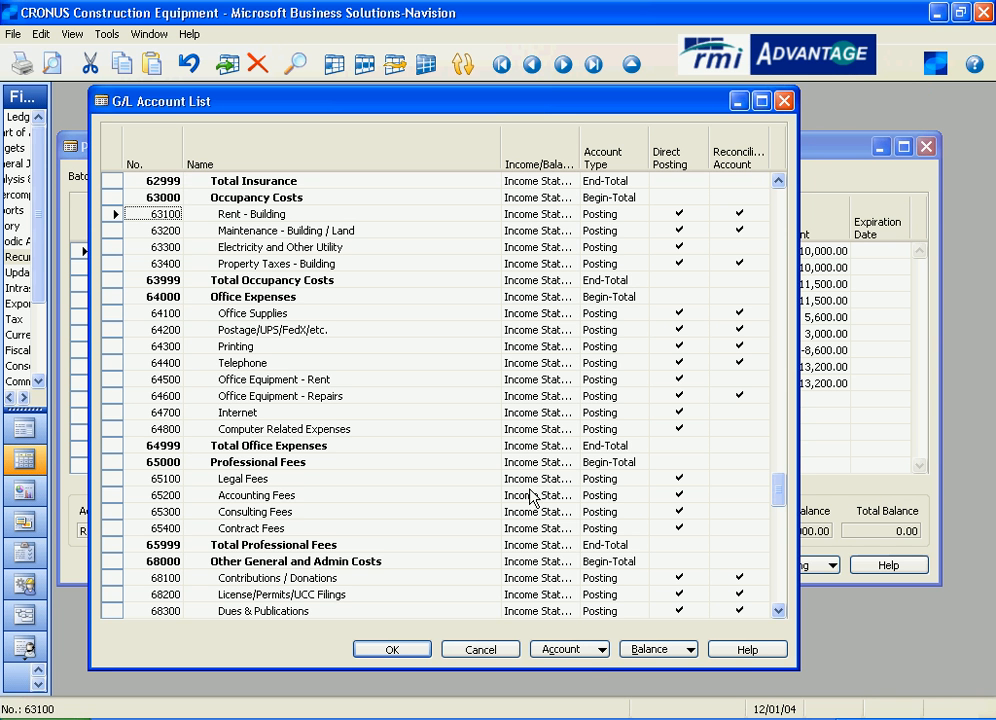
click(596, 650)
click(598, 512)
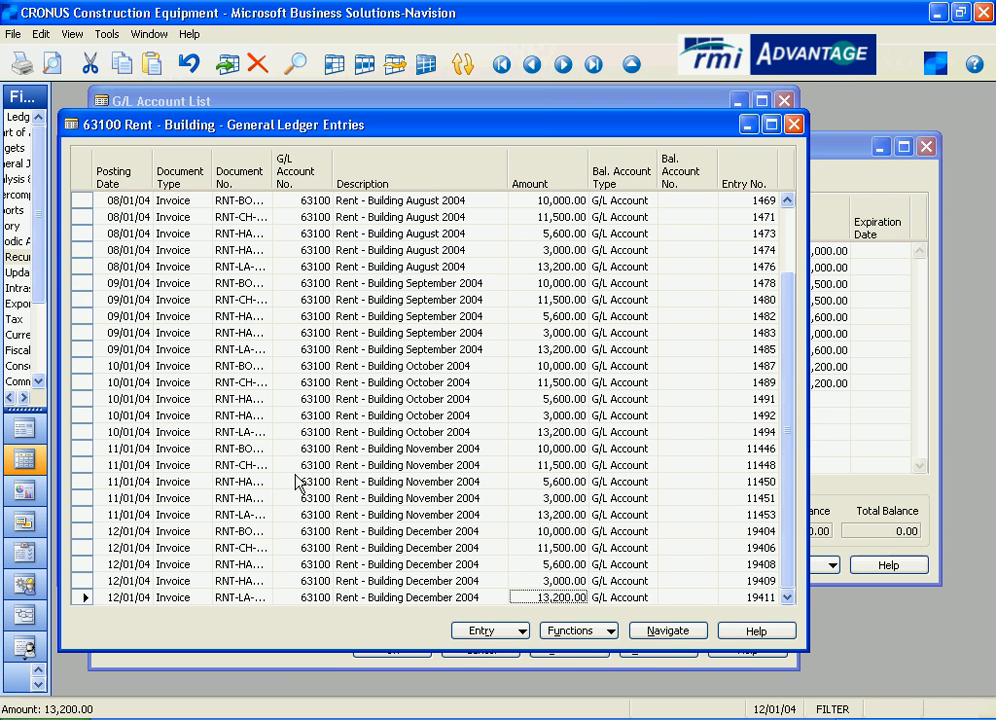
drag(84, 536, 78, 593)
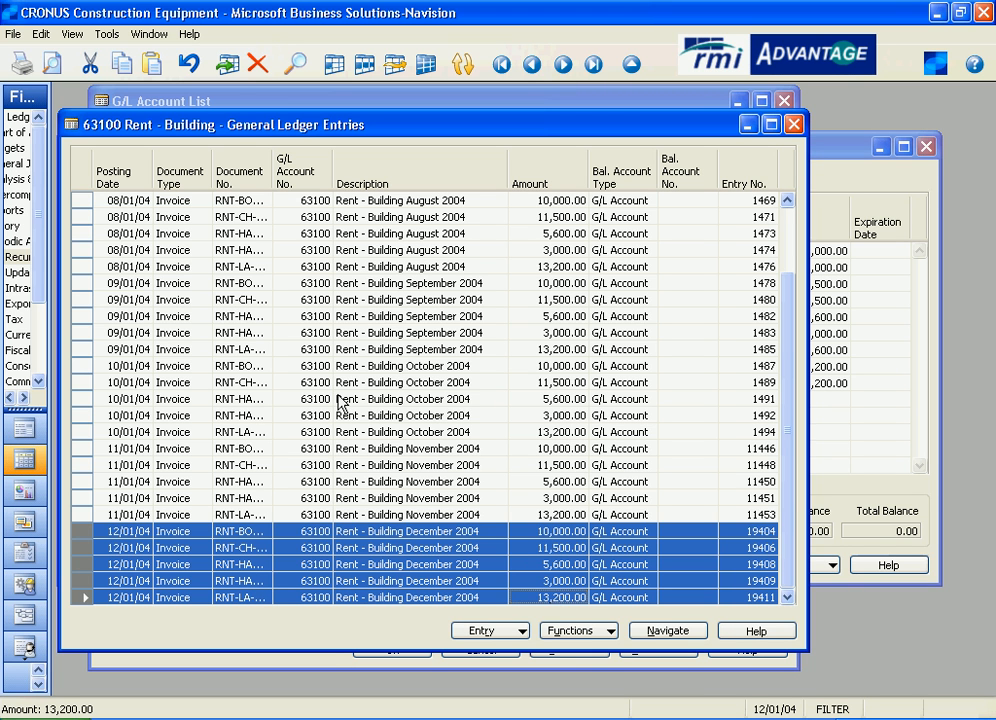
click(793, 125)
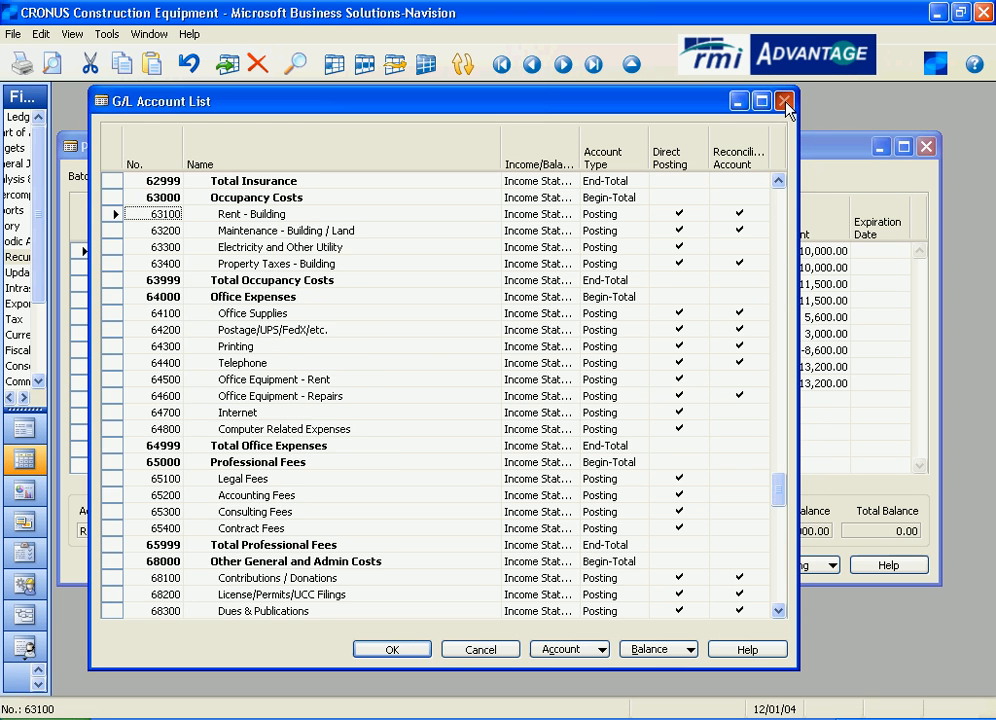
click(785, 103)
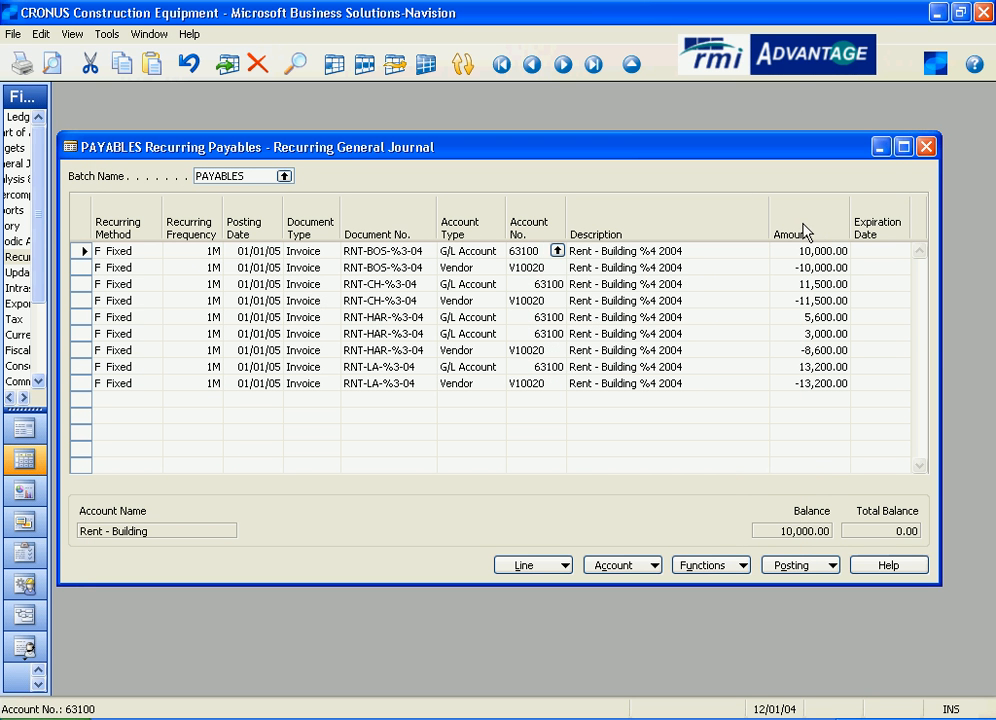
Switch the recurring general journal to the SAVINGS batch for savings account interest.
click(284, 176)
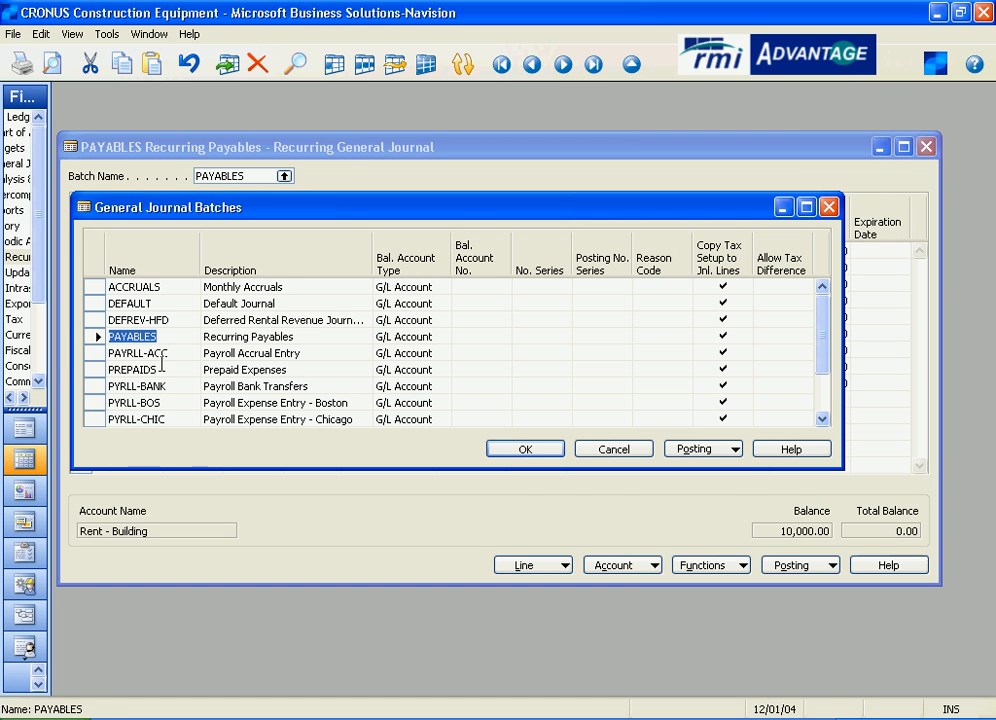
scroll(152, 400, down, 3)
click(95, 420)
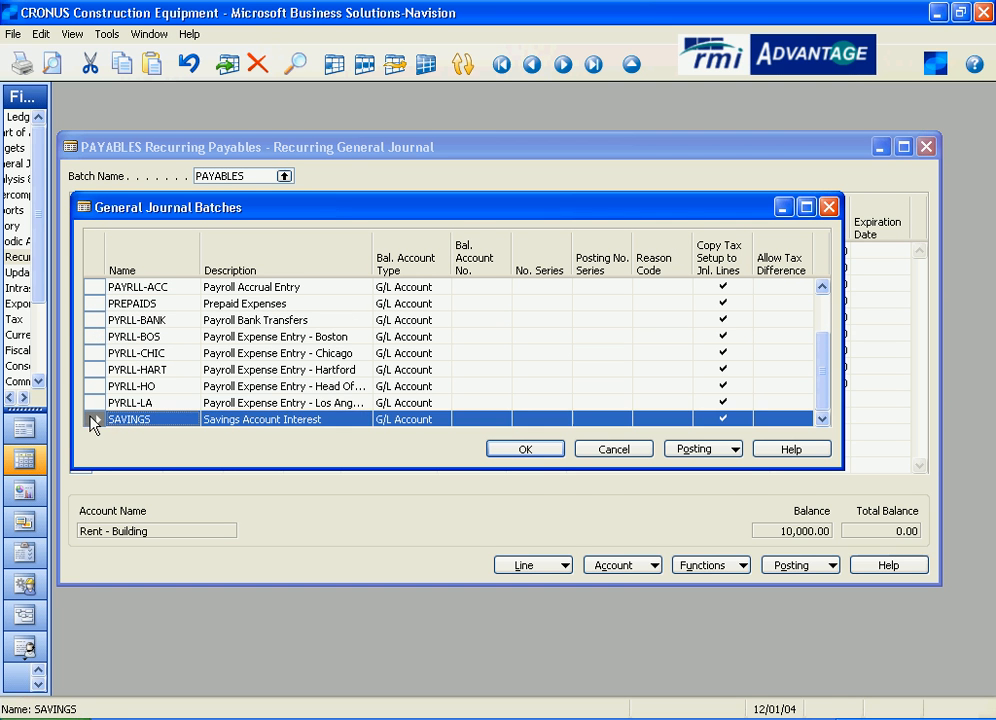
click(550, 452)
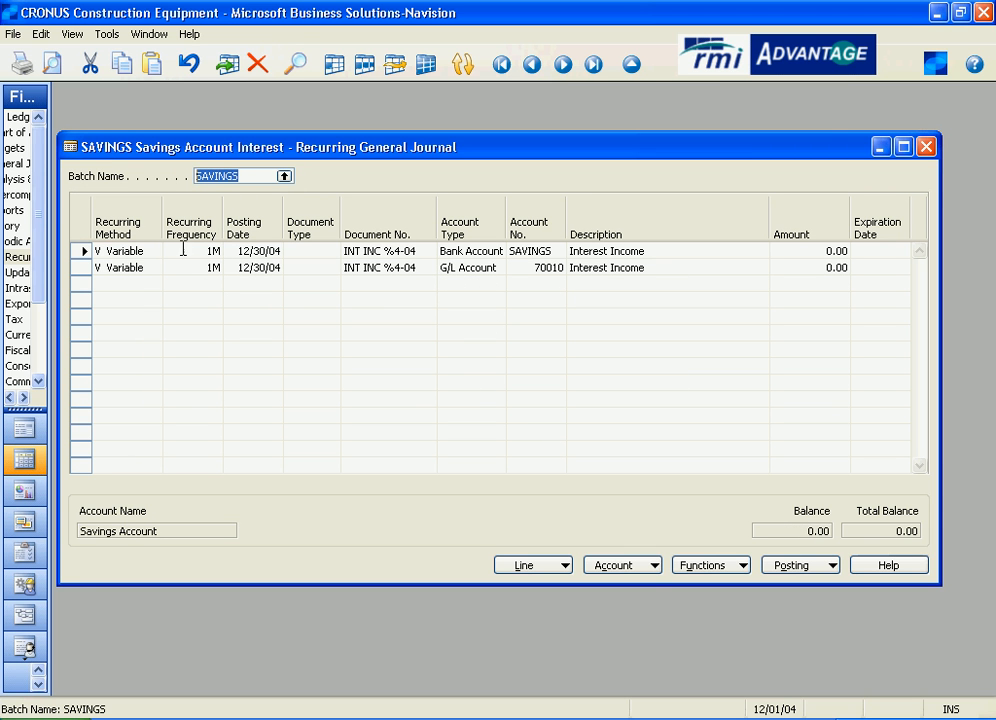
Review the bank account line's recurring method, frequency, posting date, account type, account number and amount.
click(154, 250)
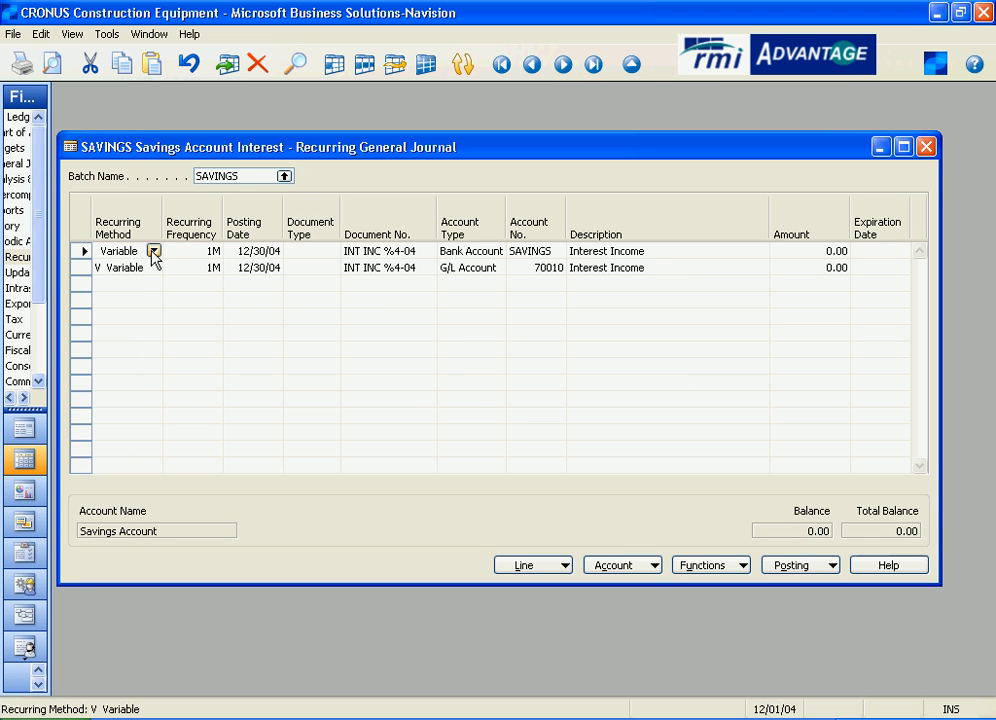
click(178, 251)
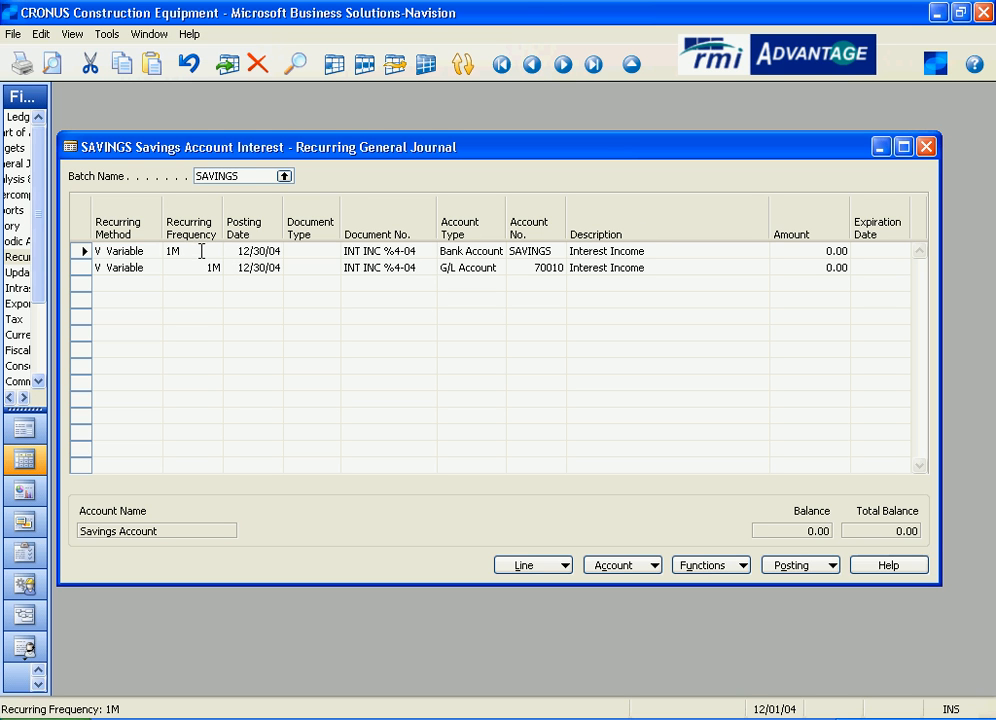
click(272, 251)
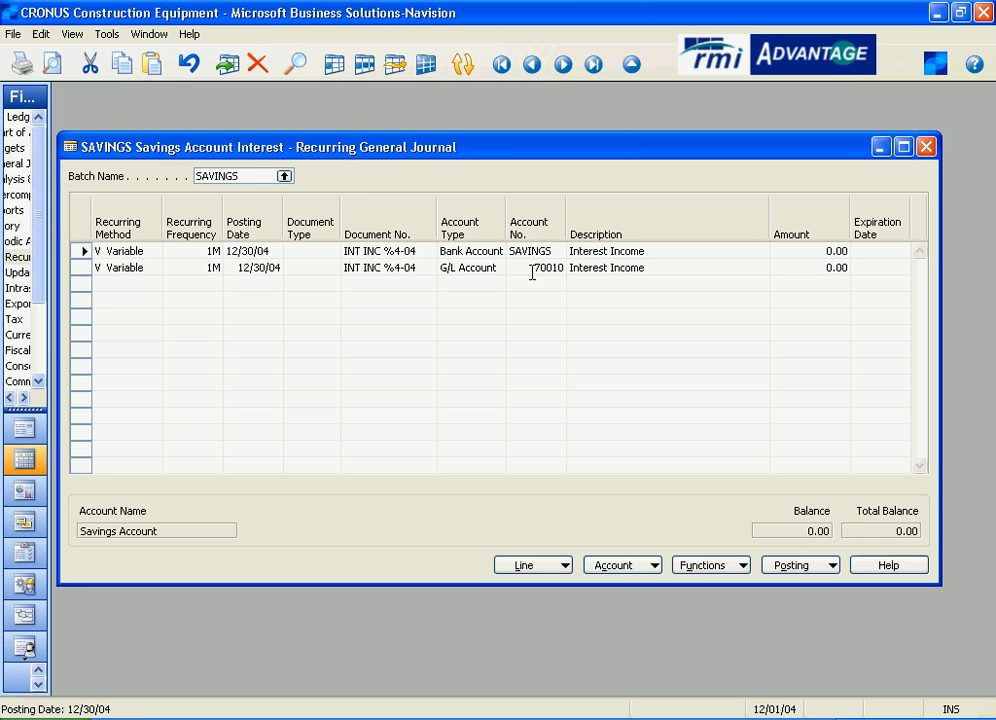
click(469, 249)
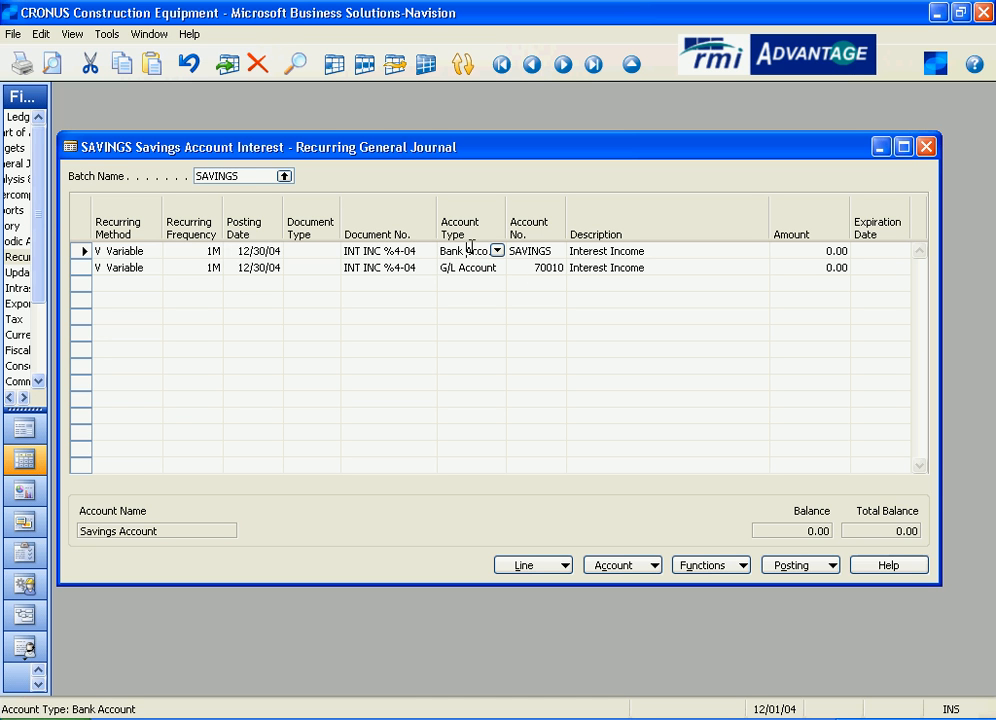
click(556, 250)
click(812, 251)
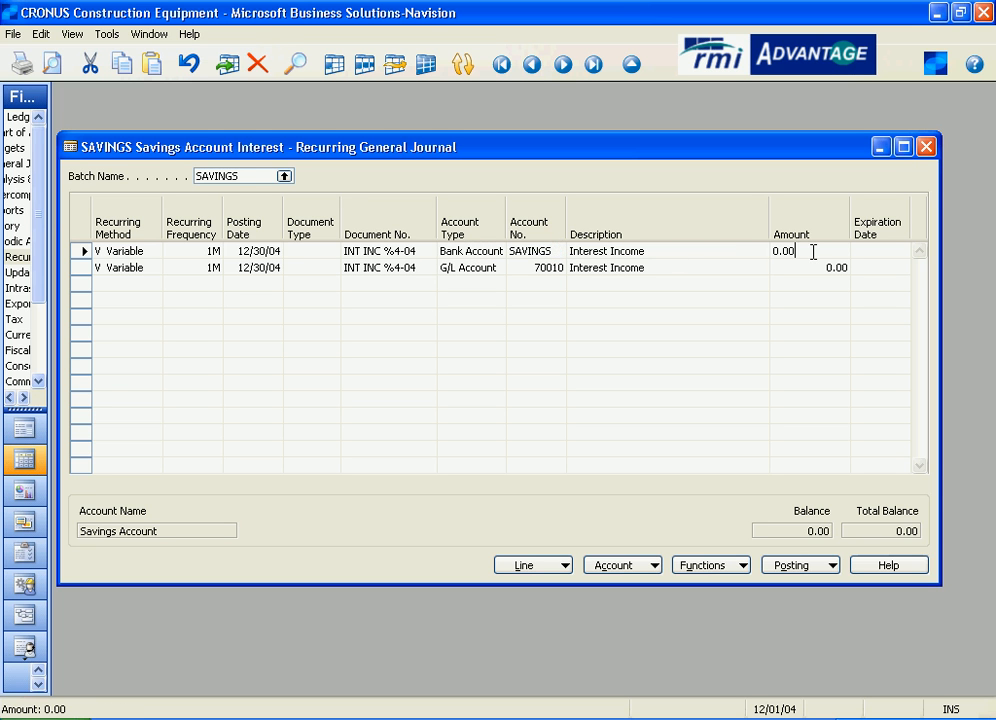
drag(813, 252, 729, 256)
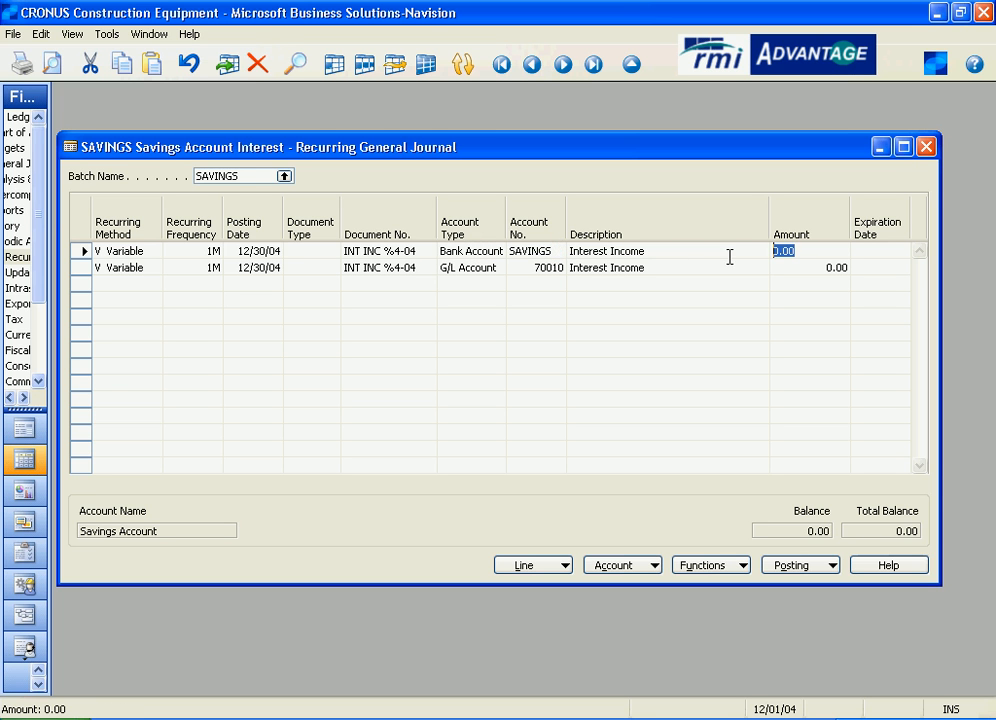
Review the recurring method and account number of the G/L interest income line.
click(153, 268)
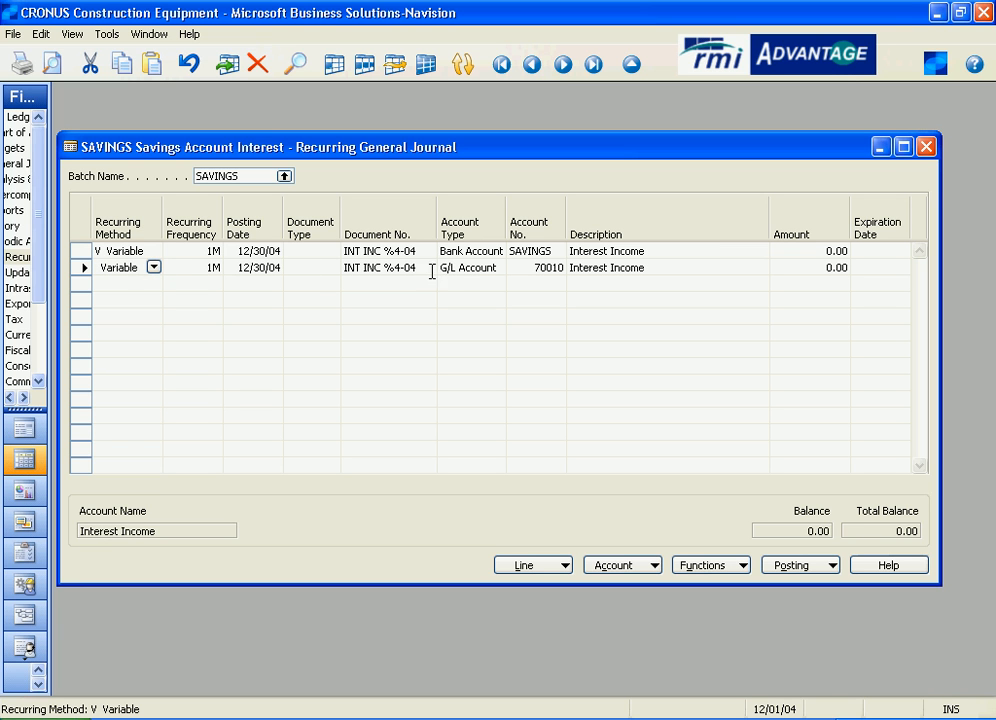
click(557, 270)
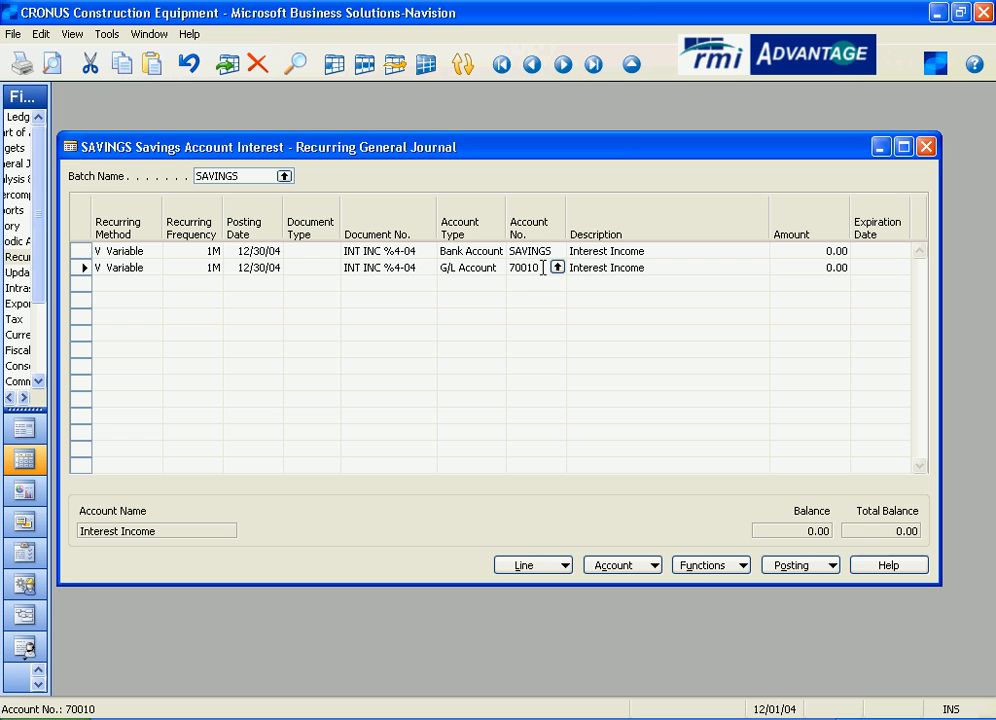
double_click(541, 267)
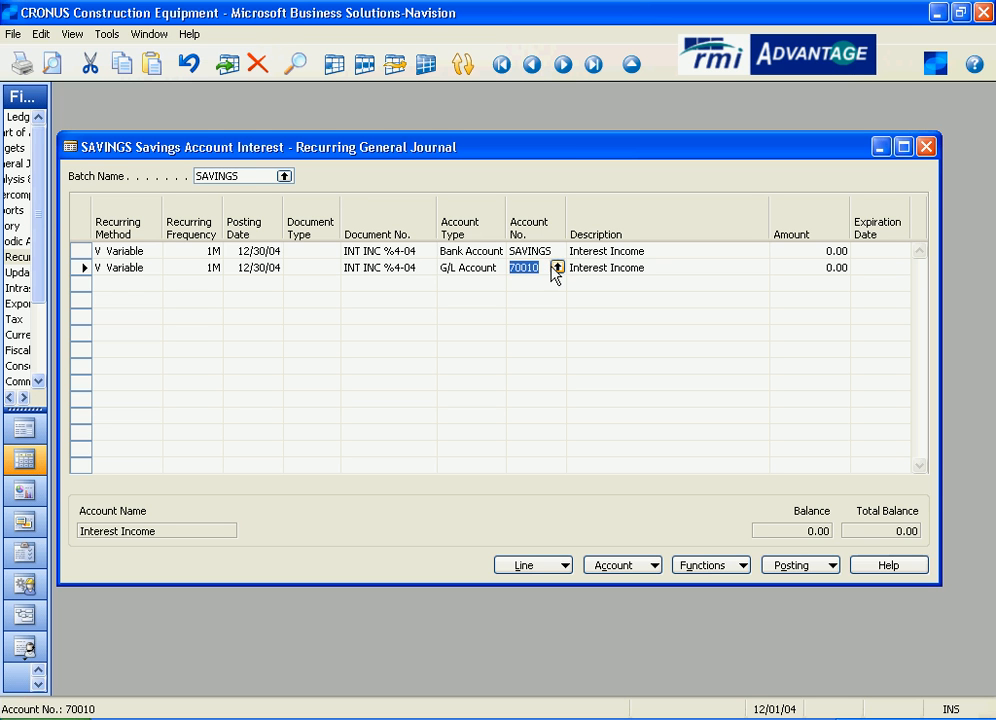
Enter amounts of 500.00 on the SAVINGS bank account line and -500.00 on the G/L interest income line.
key(Return)
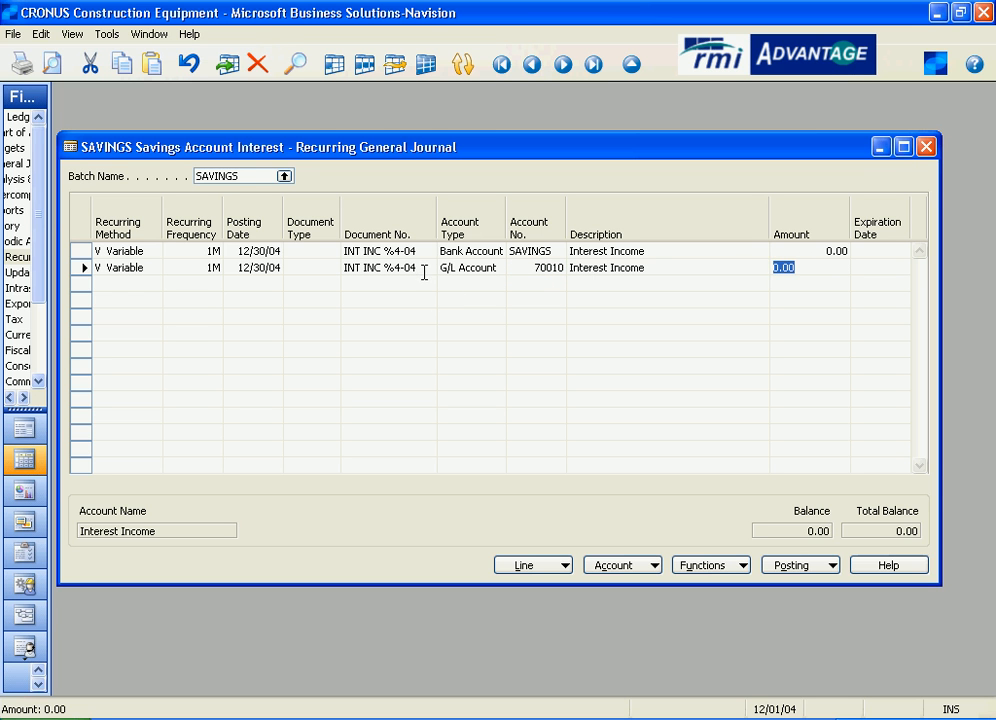
click(472, 267)
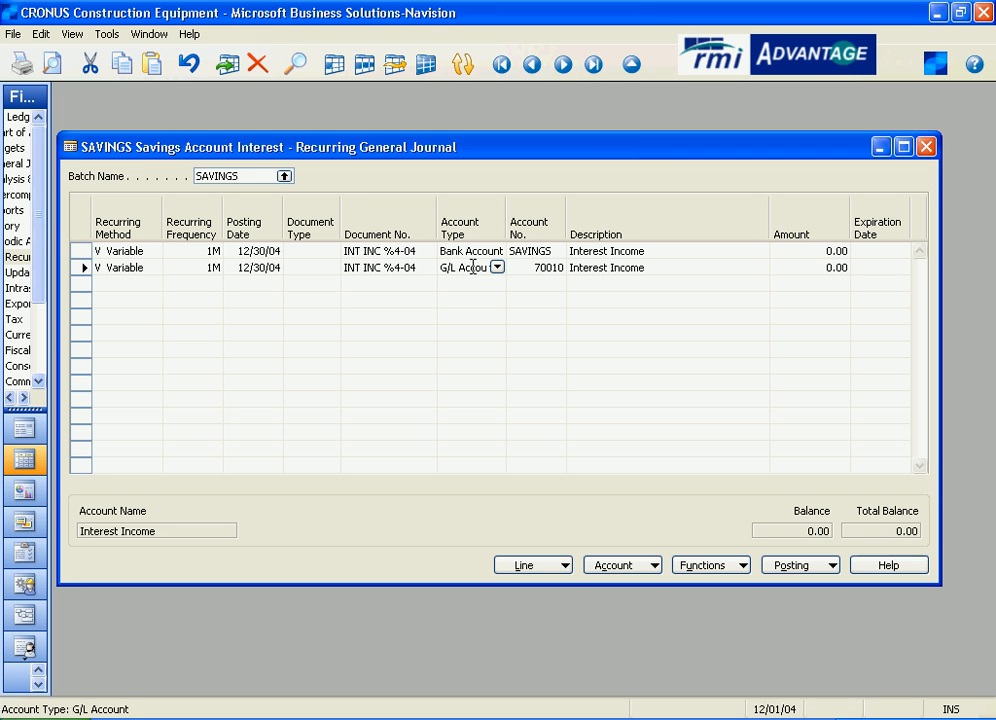
click(828, 251)
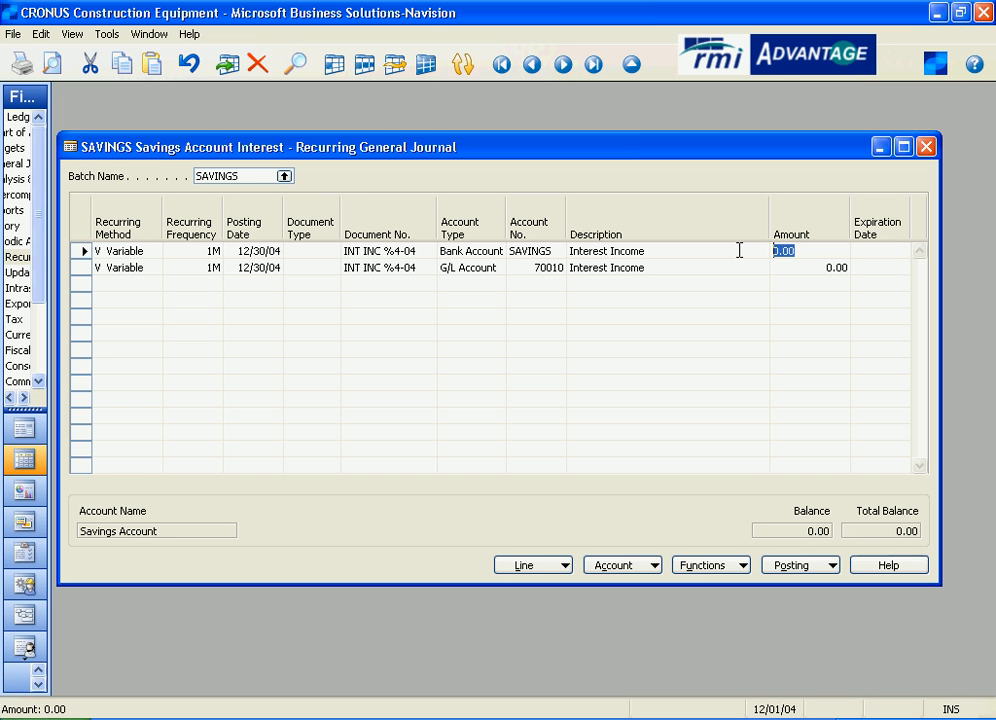
text(500)
click(805, 267)
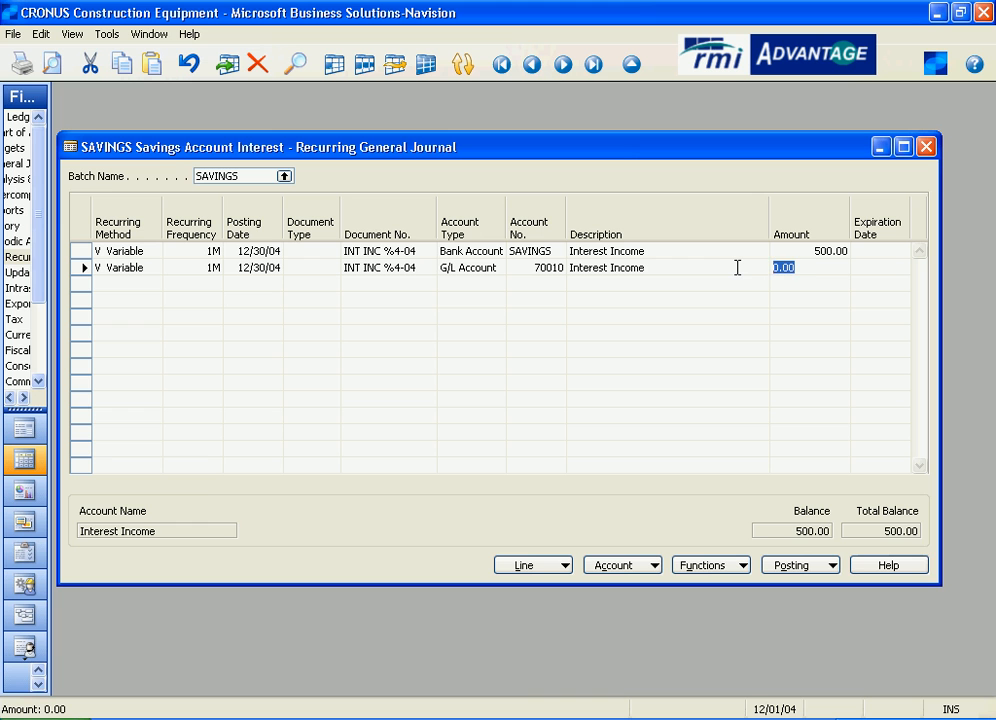
text(-500)
key(shift+Tab)
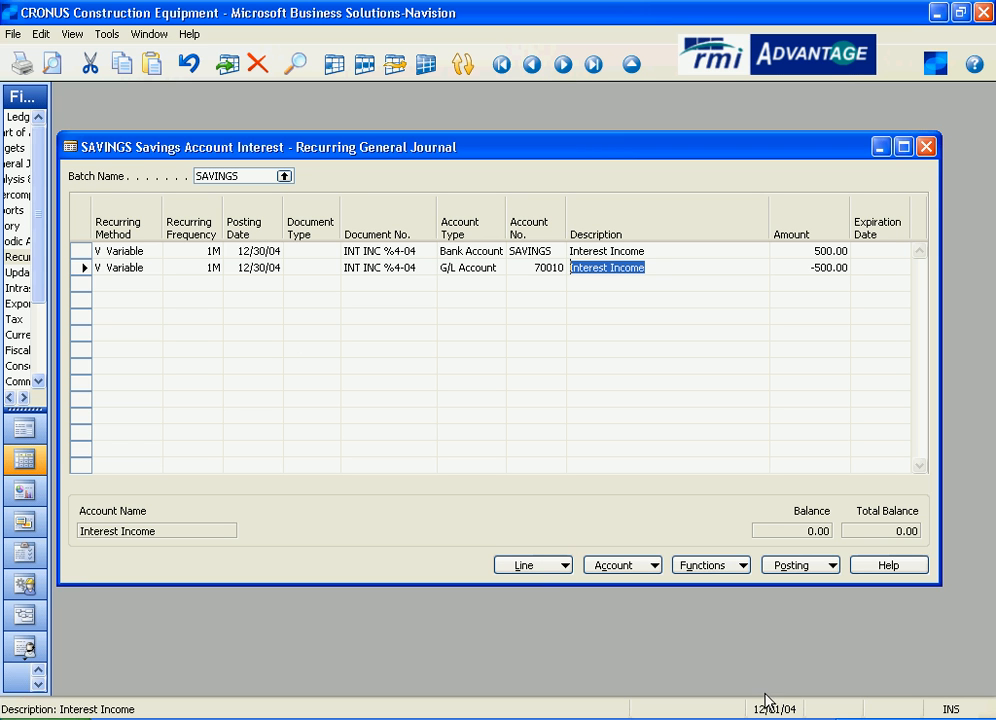
Try to post the SAVINGS batch's journal lines while the work date is before their posting date.
click(765, 567)
click(792, 603)
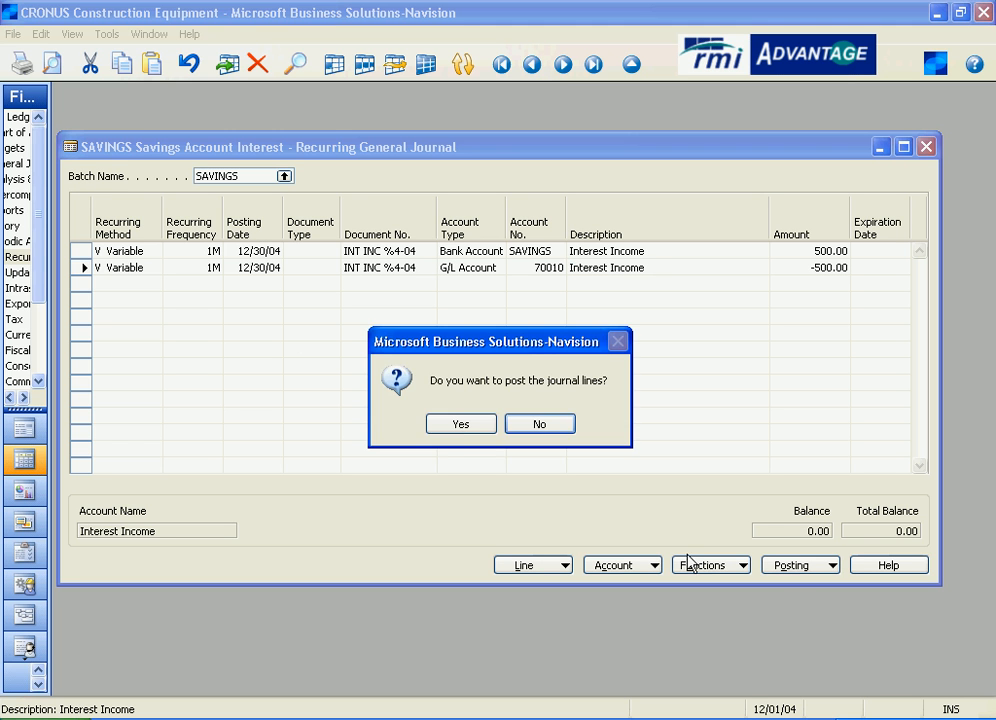
click(459, 424)
click(484, 424)
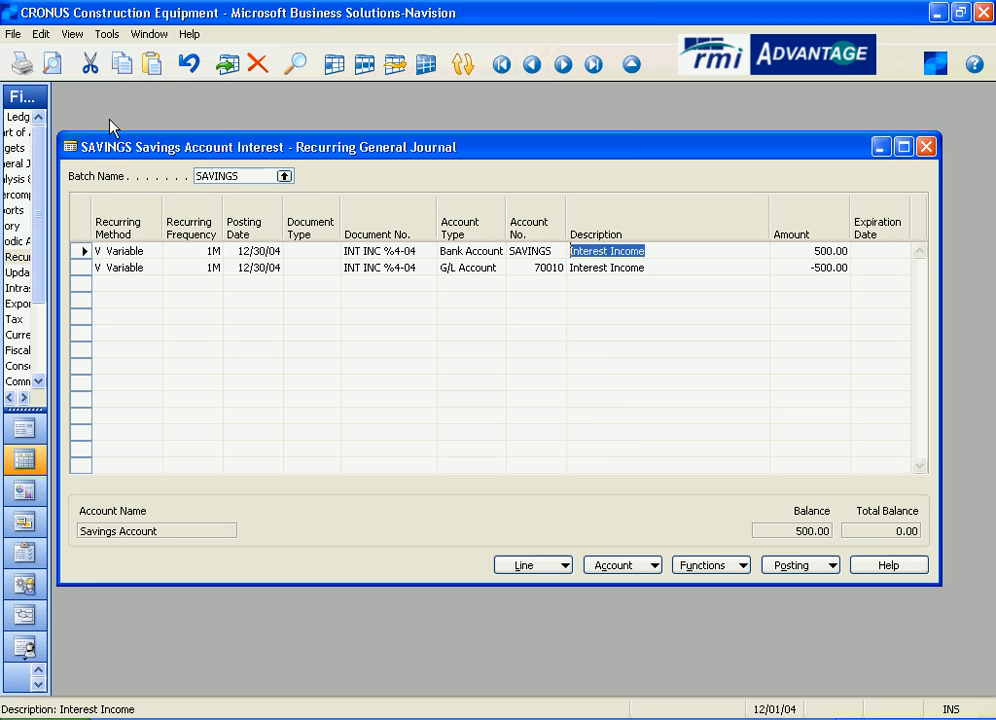
Set the work date to 12/30/04.
click(104, 35)
click(115, 53)
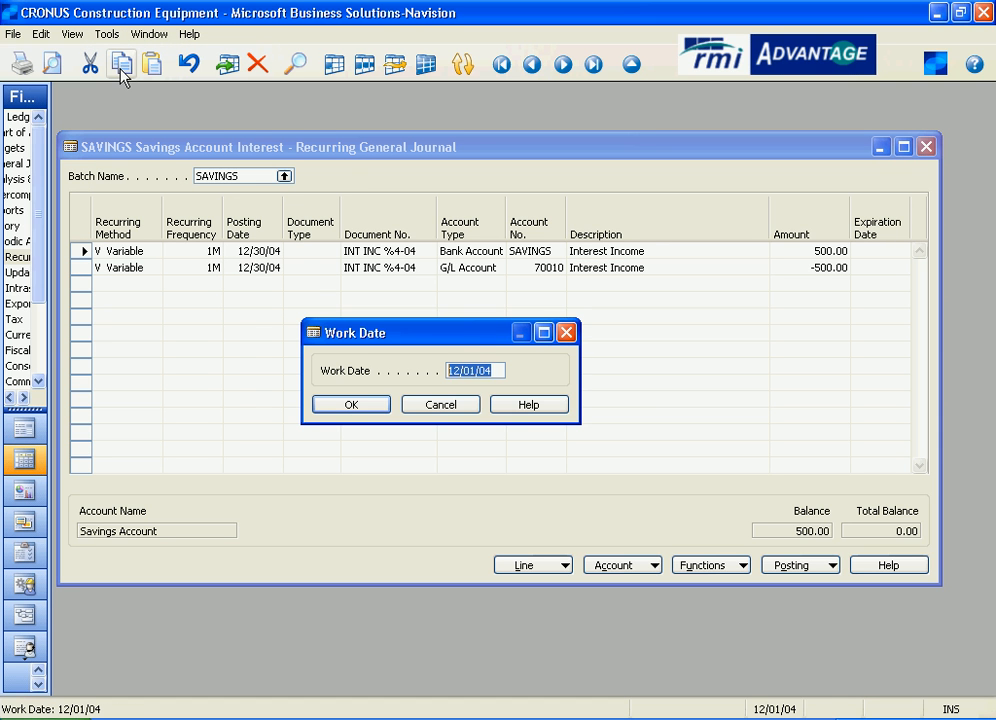
text(123004)
key(Return)
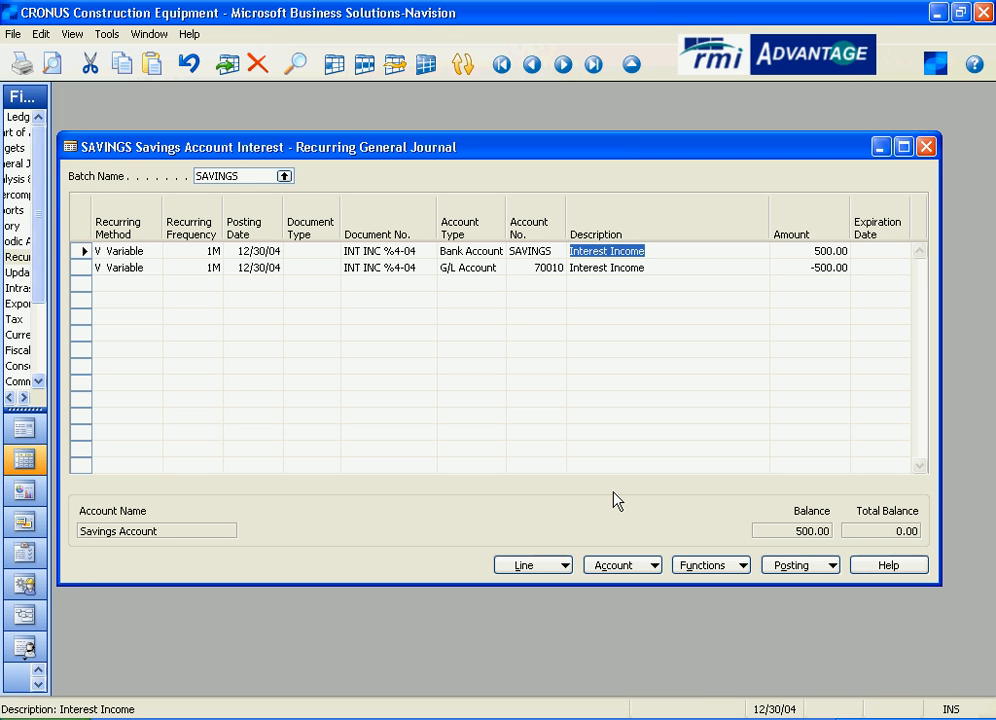
Post the SAVINGS batch's interest income journal lines and dismiss the confirmation.
click(810, 568)
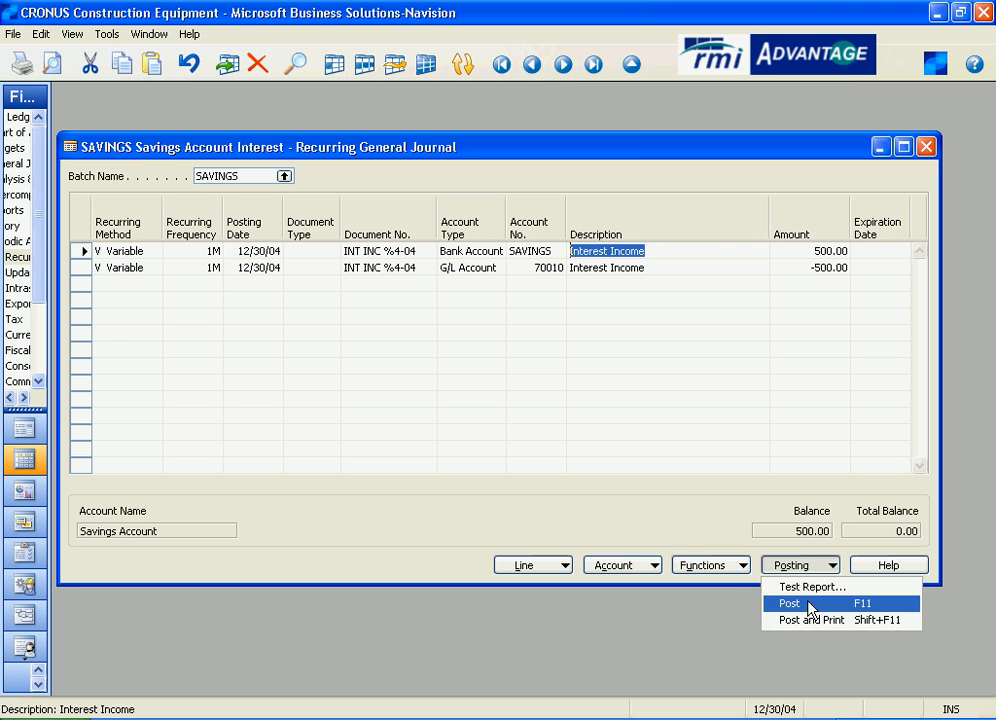
click(810, 604)
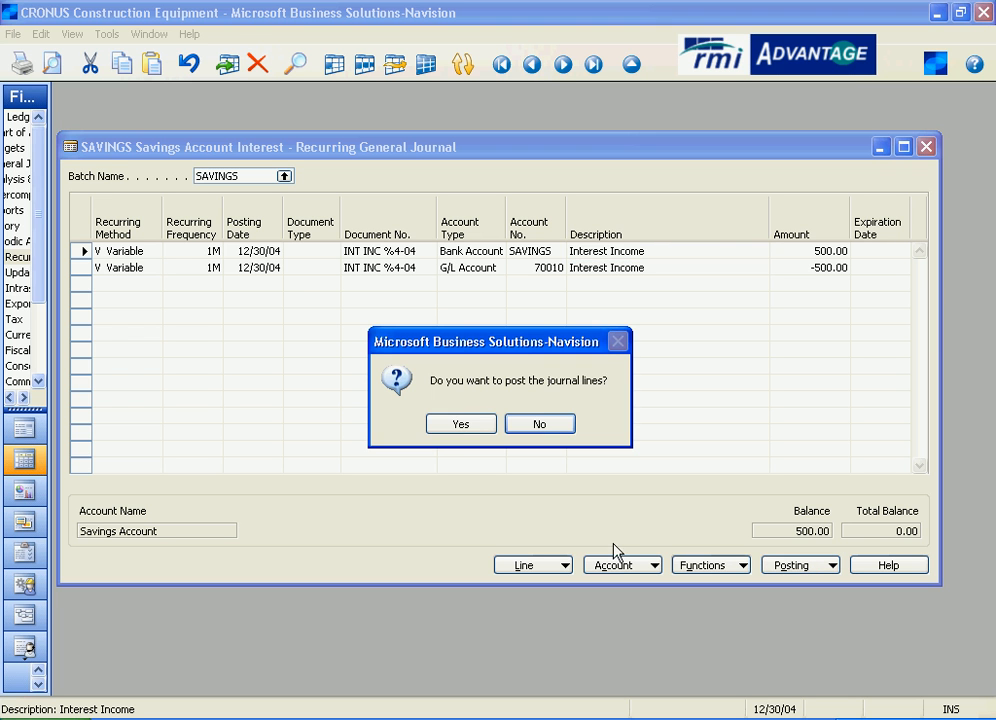
click(473, 428)
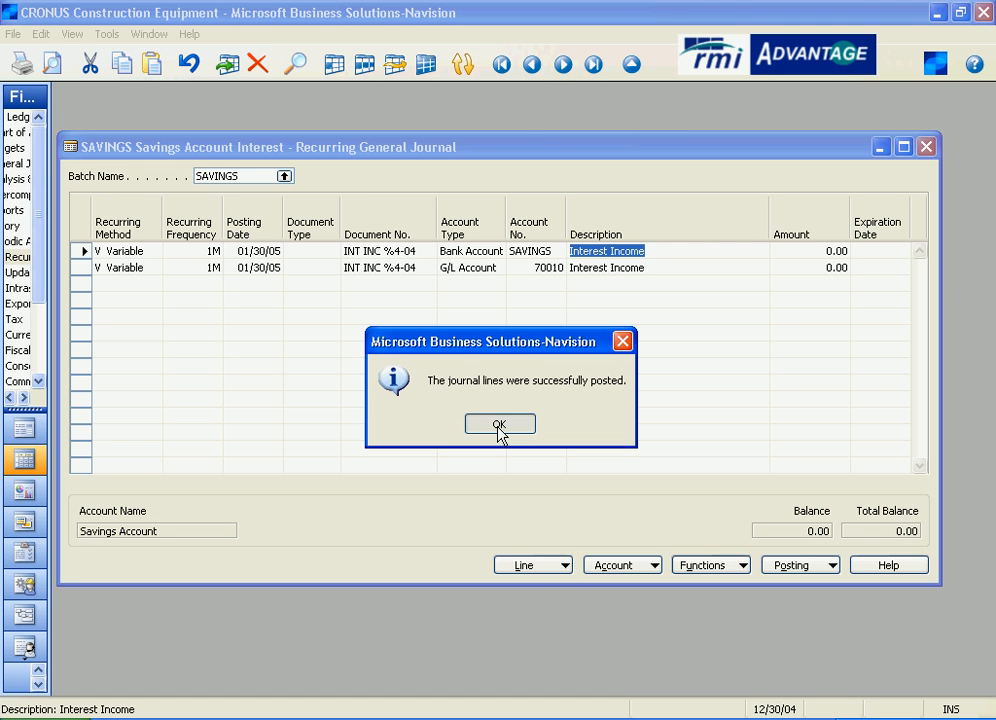
click(499, 425)
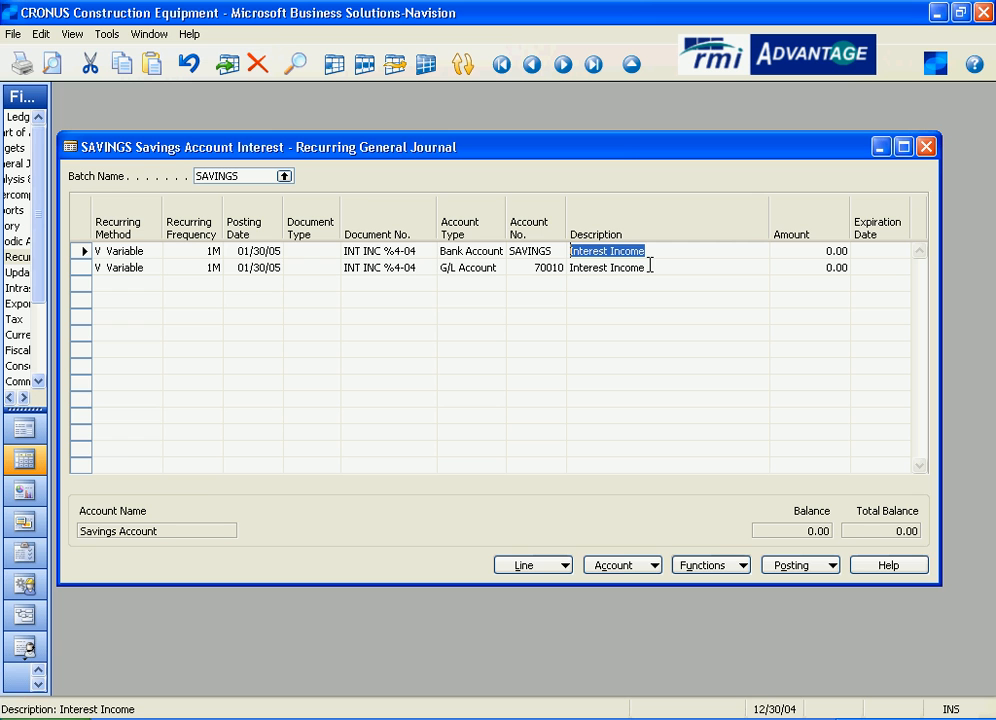
Review the bank account line's amount, posting date and recurring method after posting.
click(807, 250)
drag(807, 250, 749, 245)
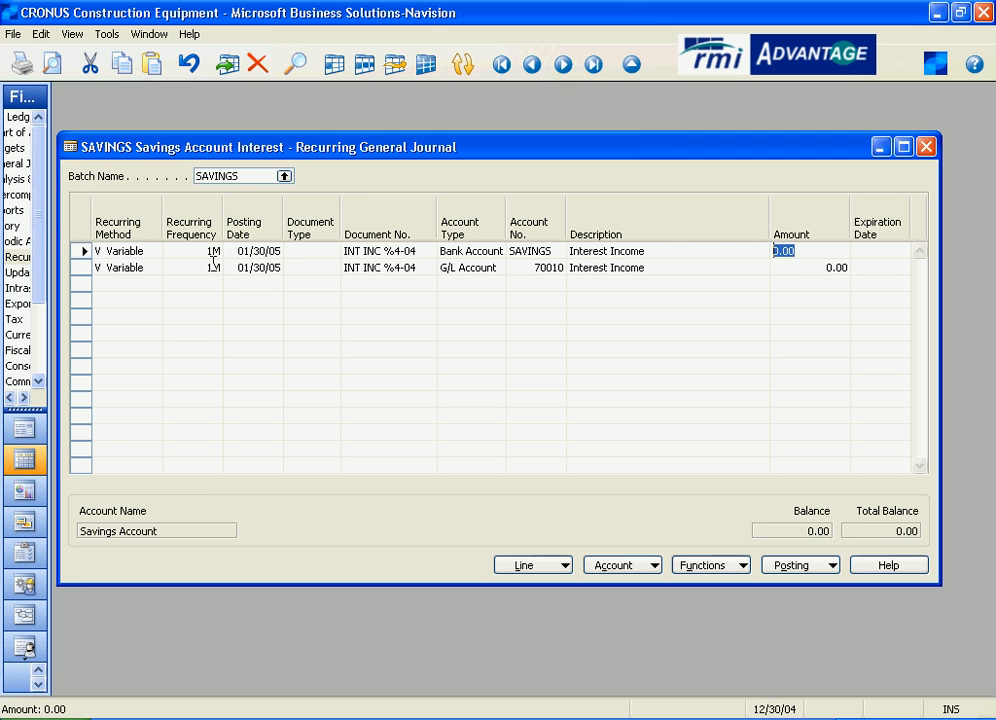
drag(273, 248, 219, 248)
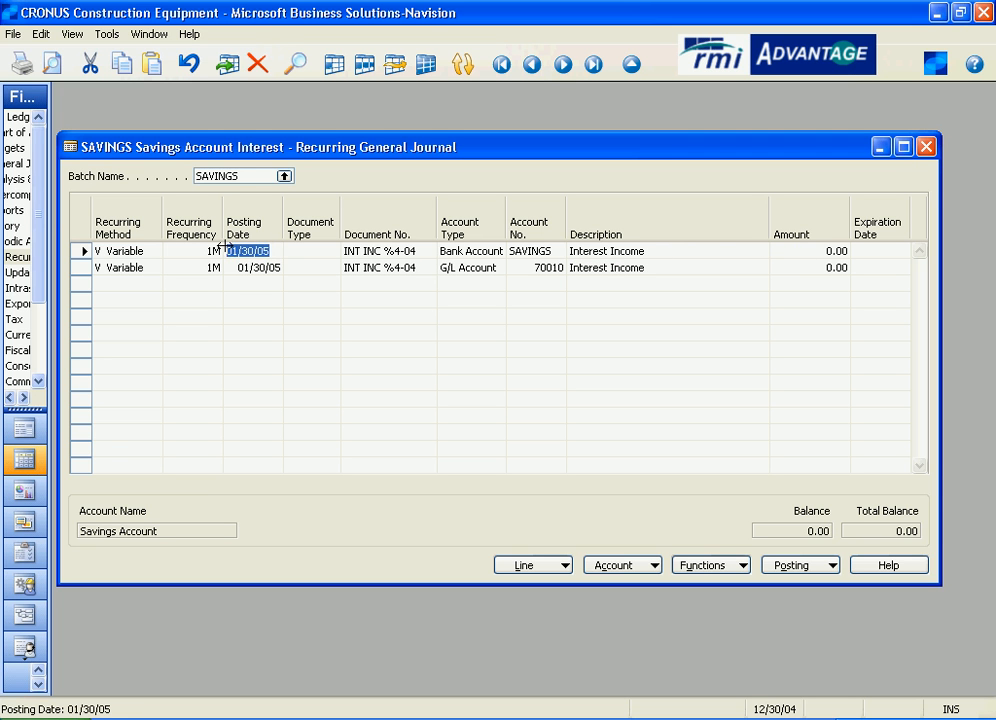
click(152, 250)
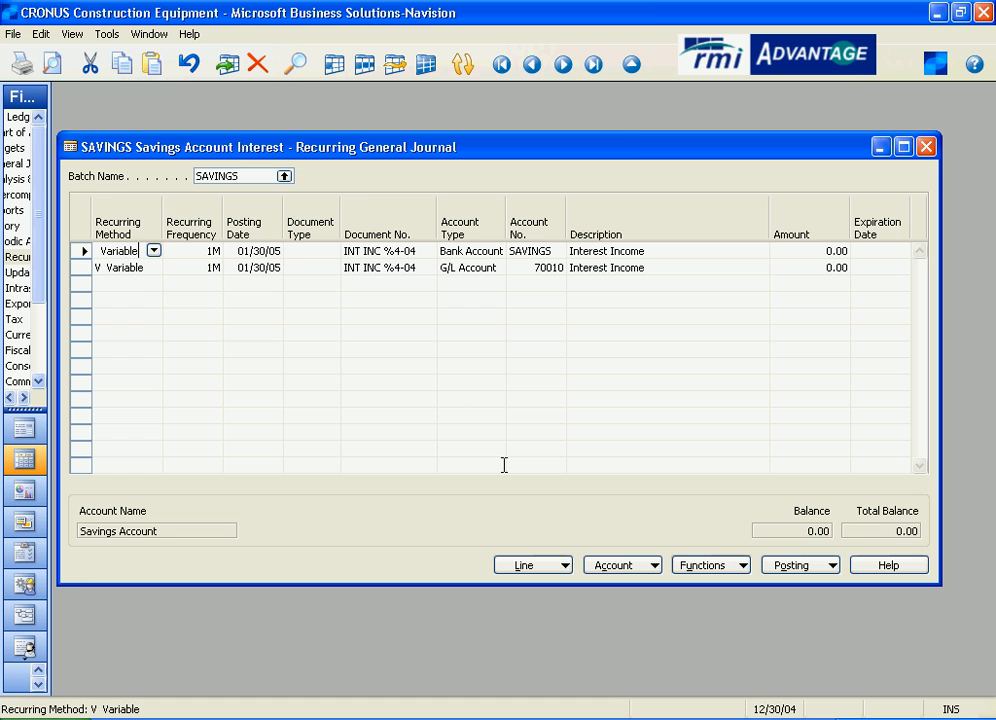
Advance the work date to 01/30/05.
click(106, 34)
click(104, 46)
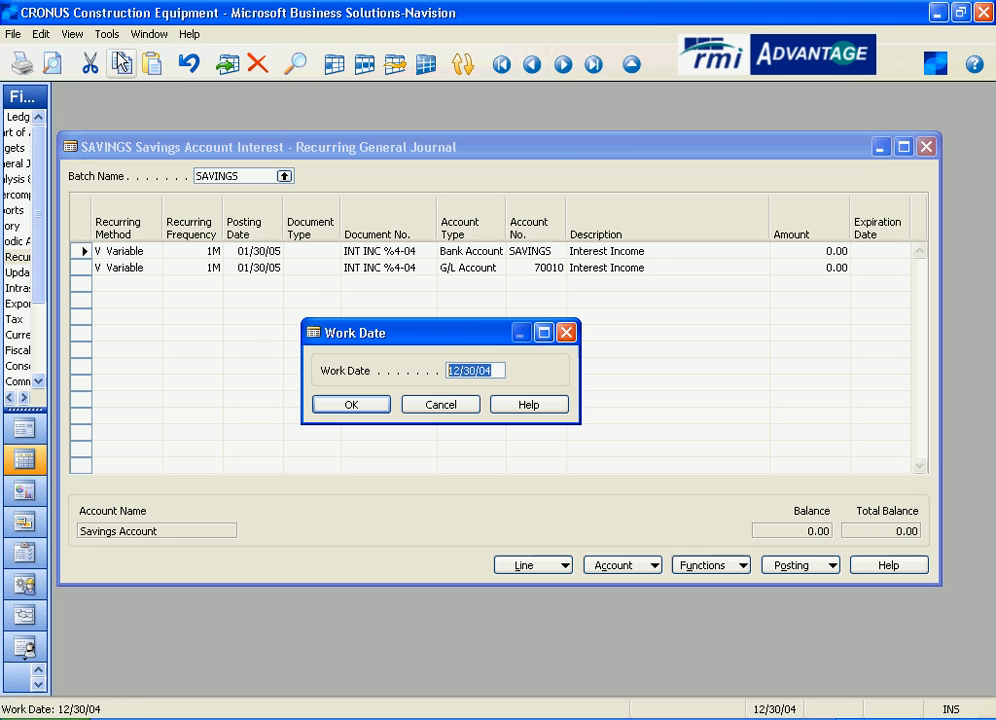
text(0)
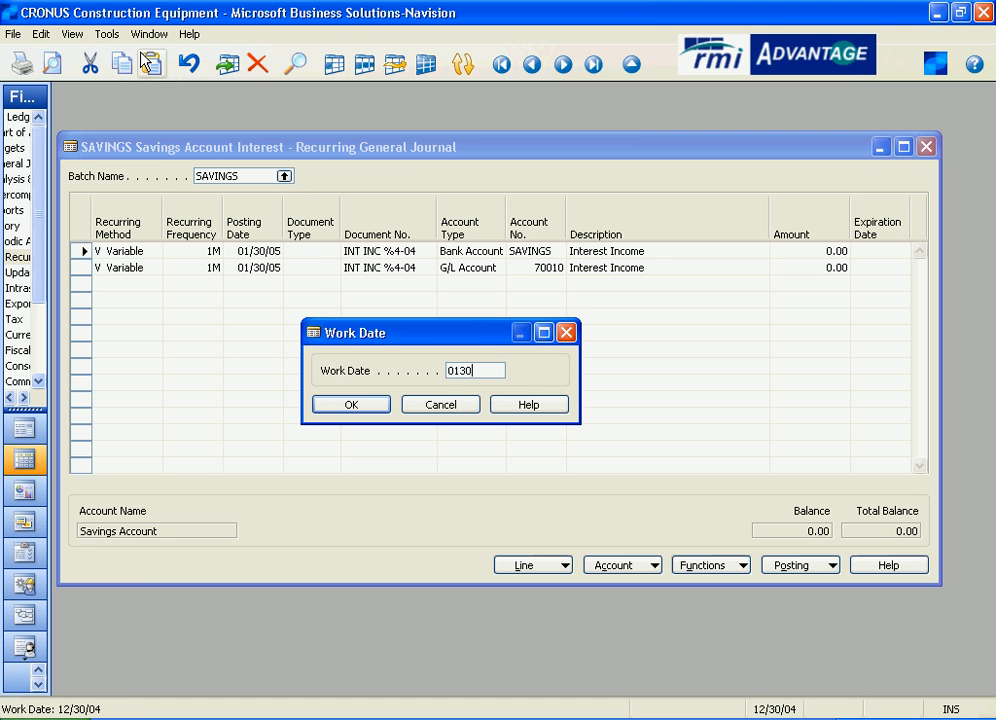
text(1/30/05)
click(378, 402)
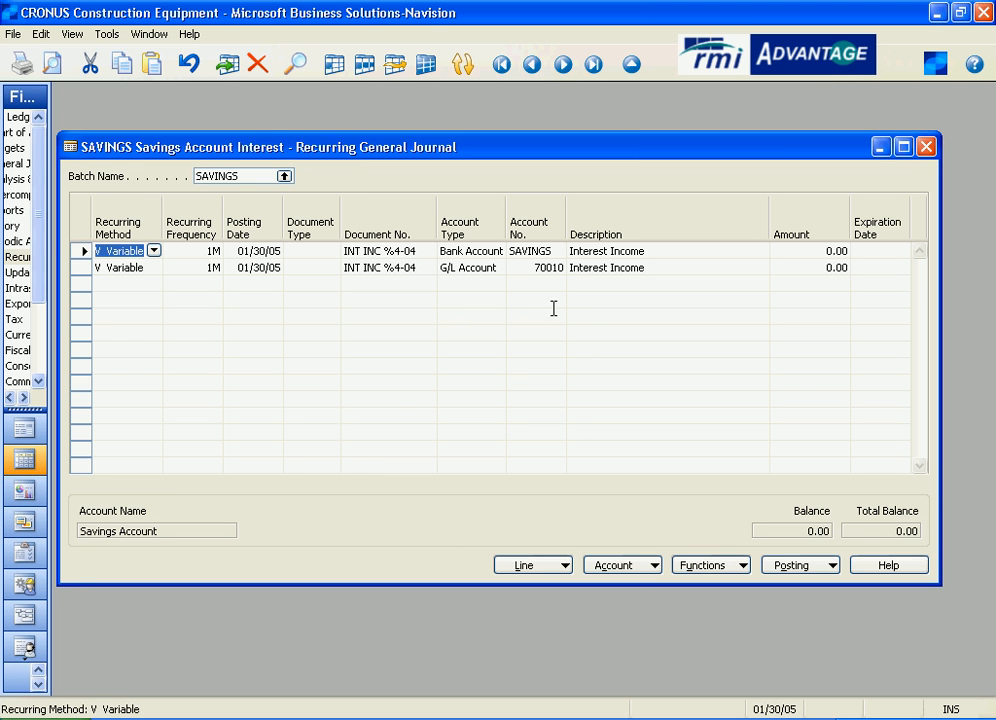
Try to post the SAVINGS journal lines with their amounts left at zero.
click(795, 566)
click(795, 605)
click(465, 427)
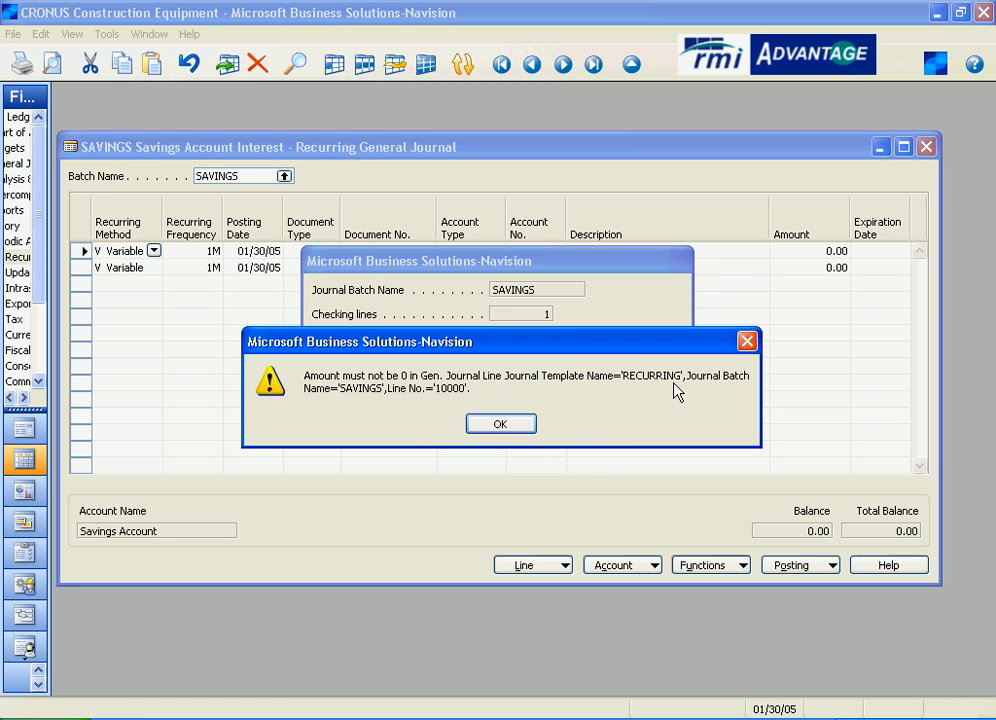
click(502, 427)
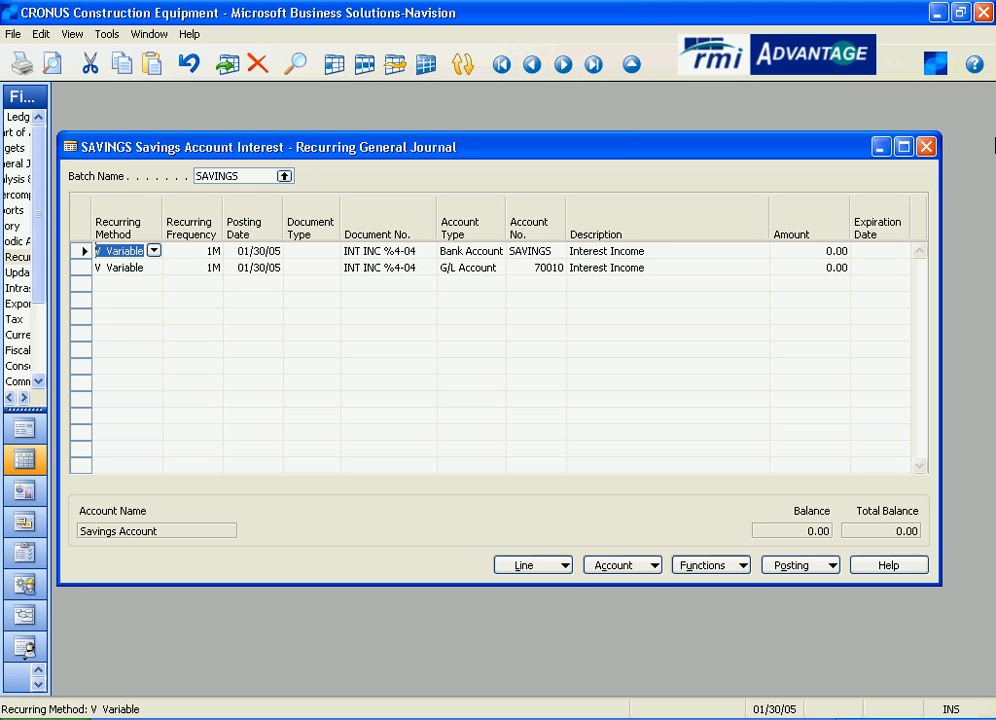
View the Savings Account's bank account ledger entries, highlight the 12/30/04 interest posting, and return to the journal.
click(542, 256)
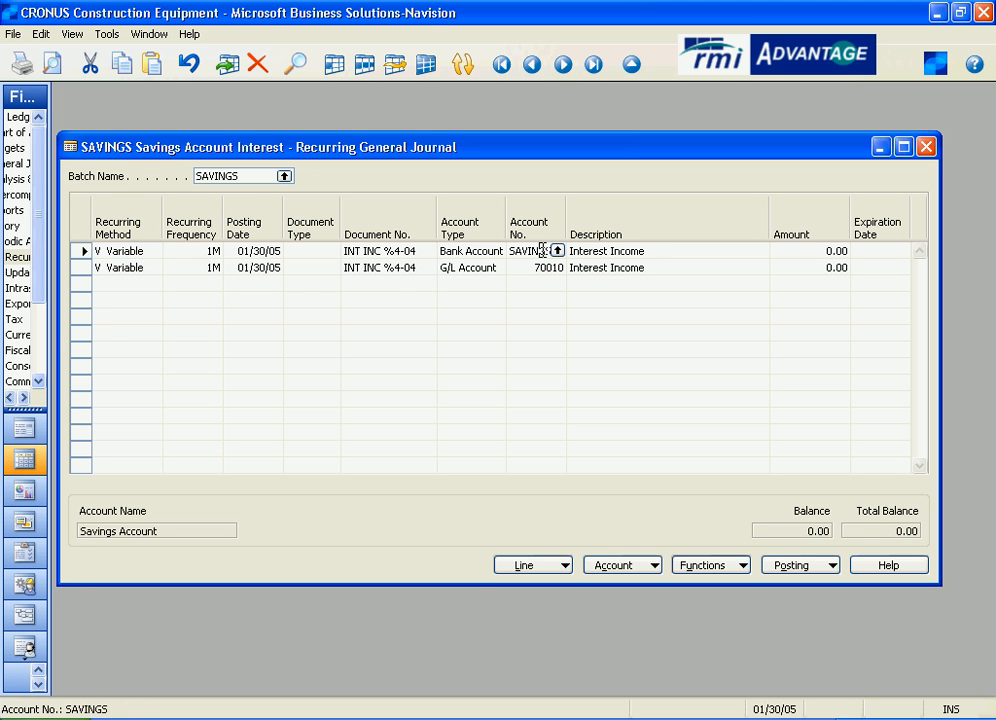
click(557, 251)
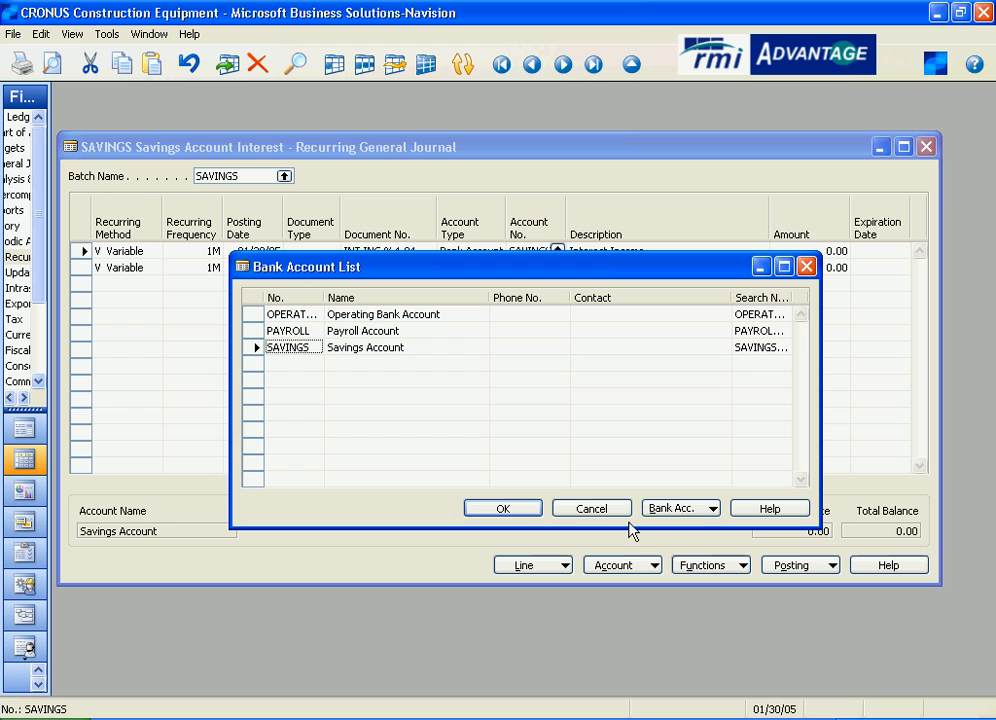
click(662, 509)
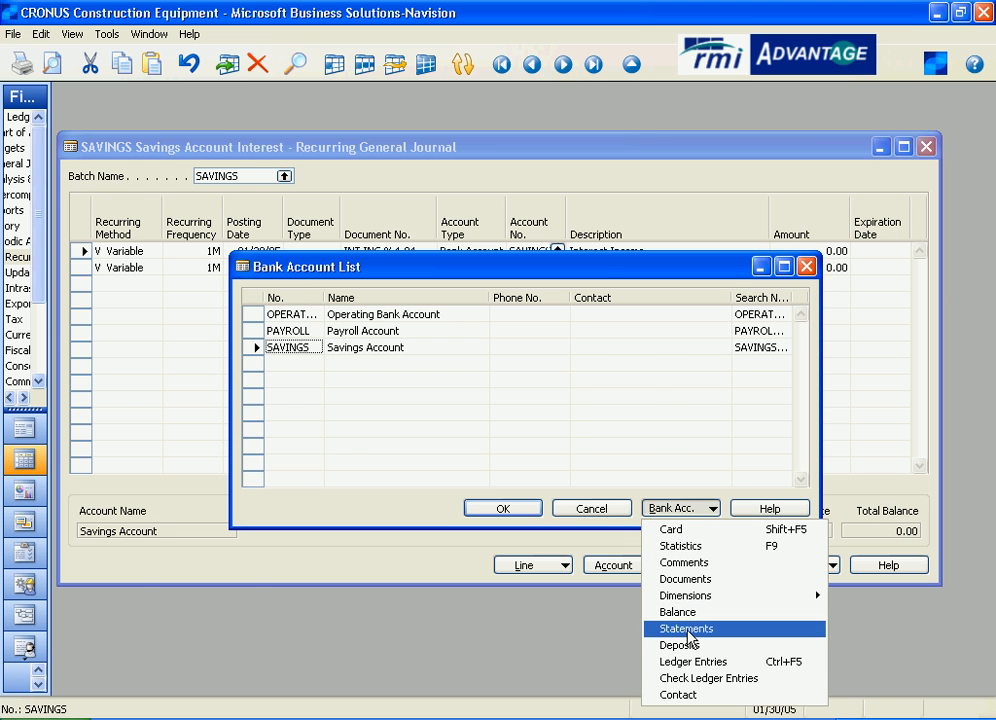
click(690, 661)
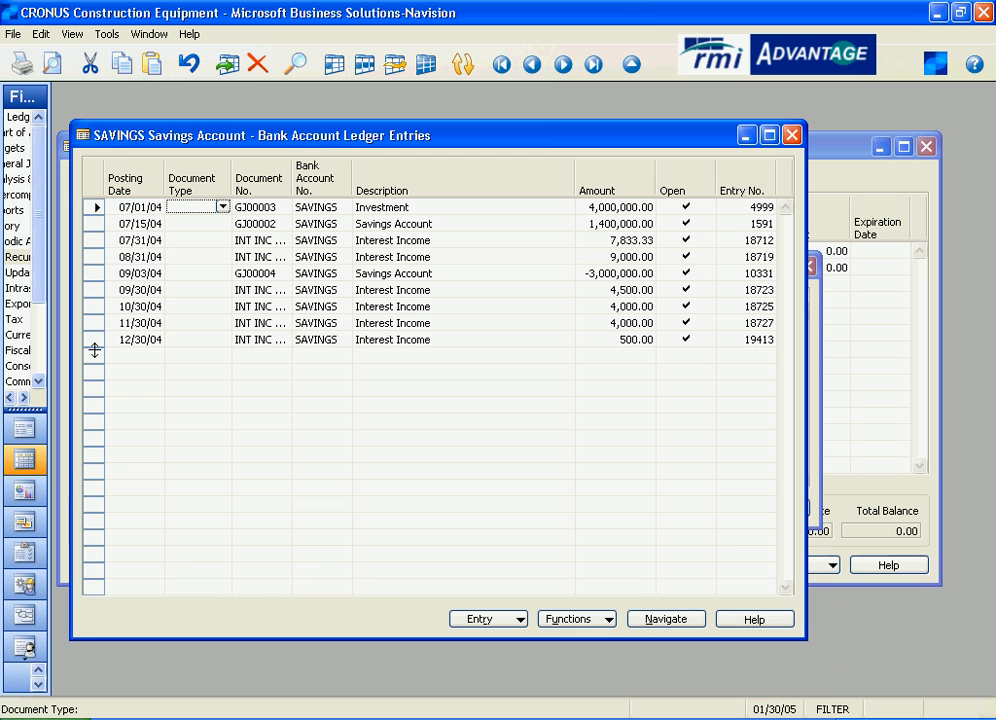
click(92, 339)
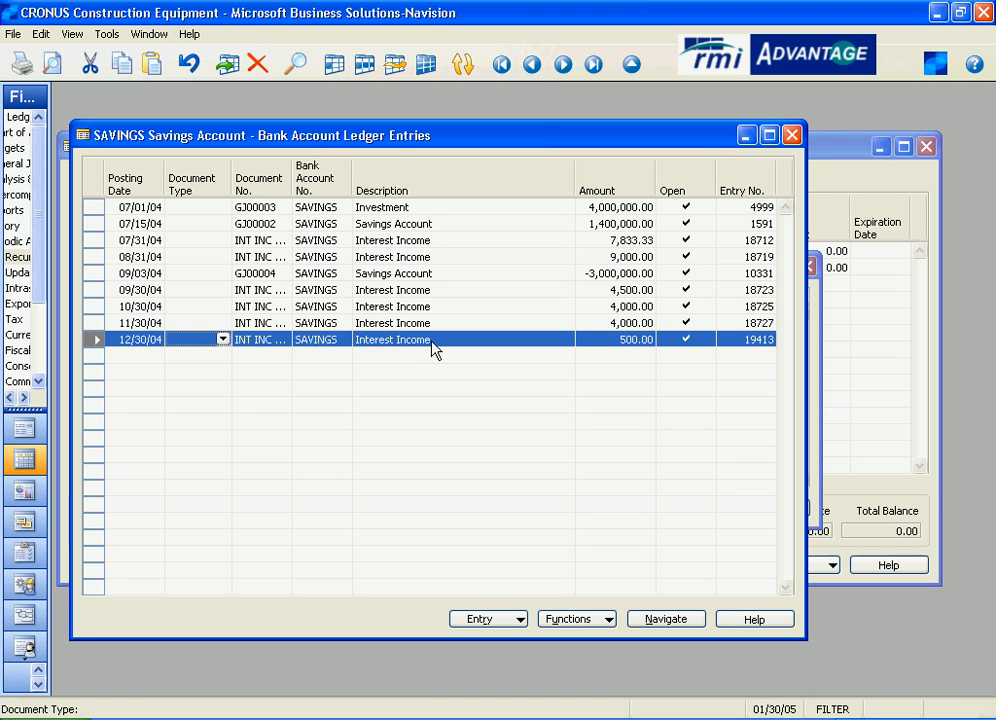
click(792, 135)
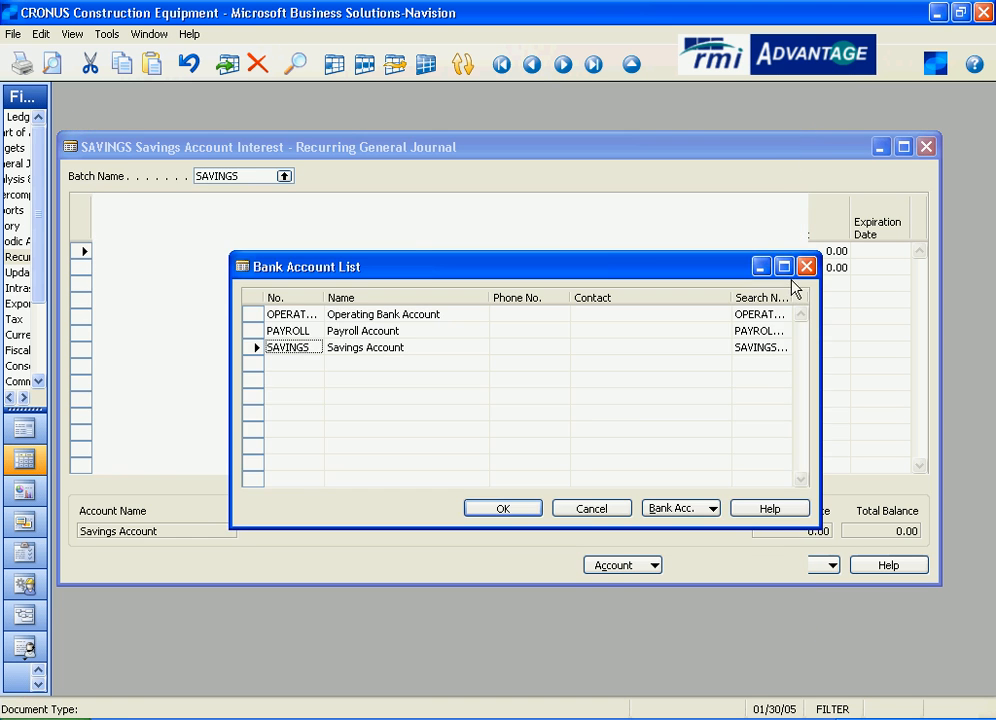
click(806, 265)
View the Interest Income account's general ledger entries, highlight the 12/30/04 interest posting, and return to the journal.
click(545, 268)
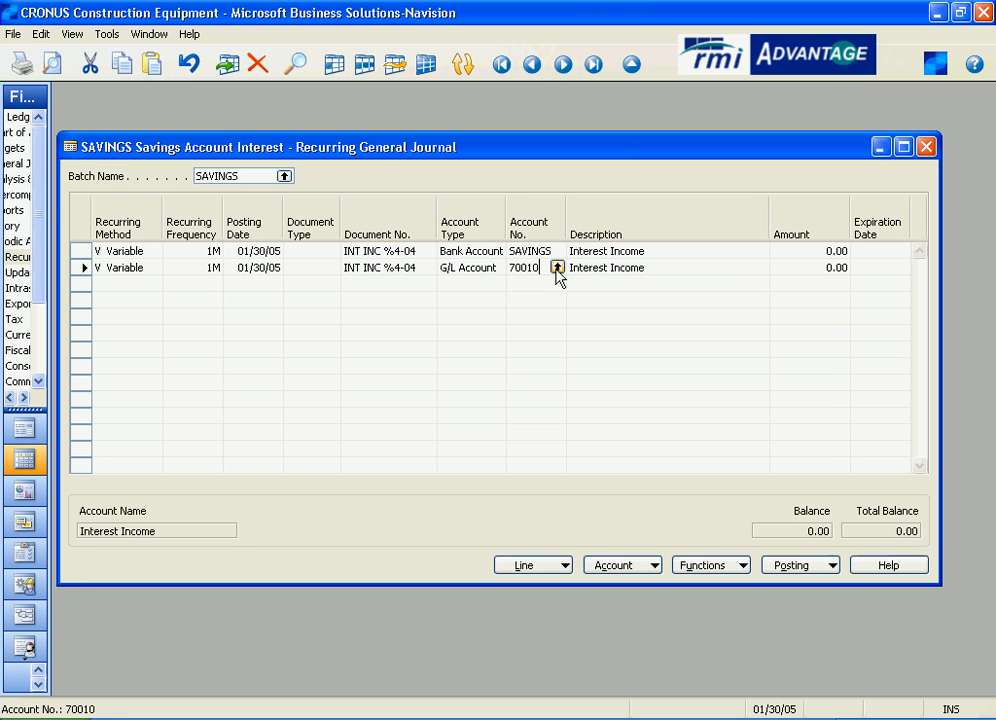
click(557, 269)
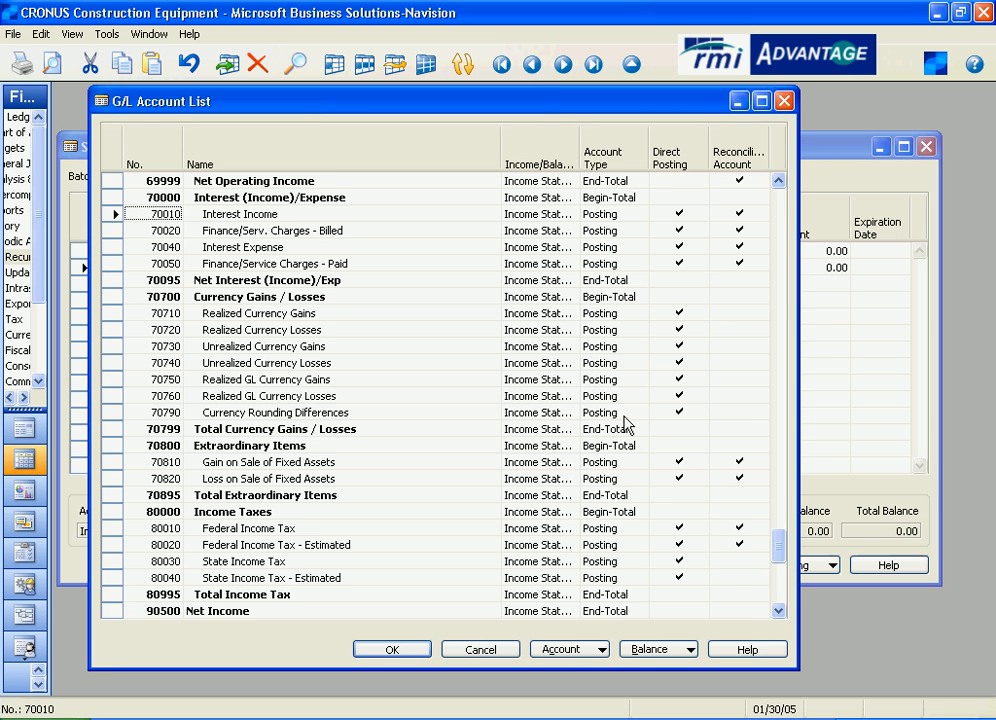
click(568, 650)
click(619, 518)
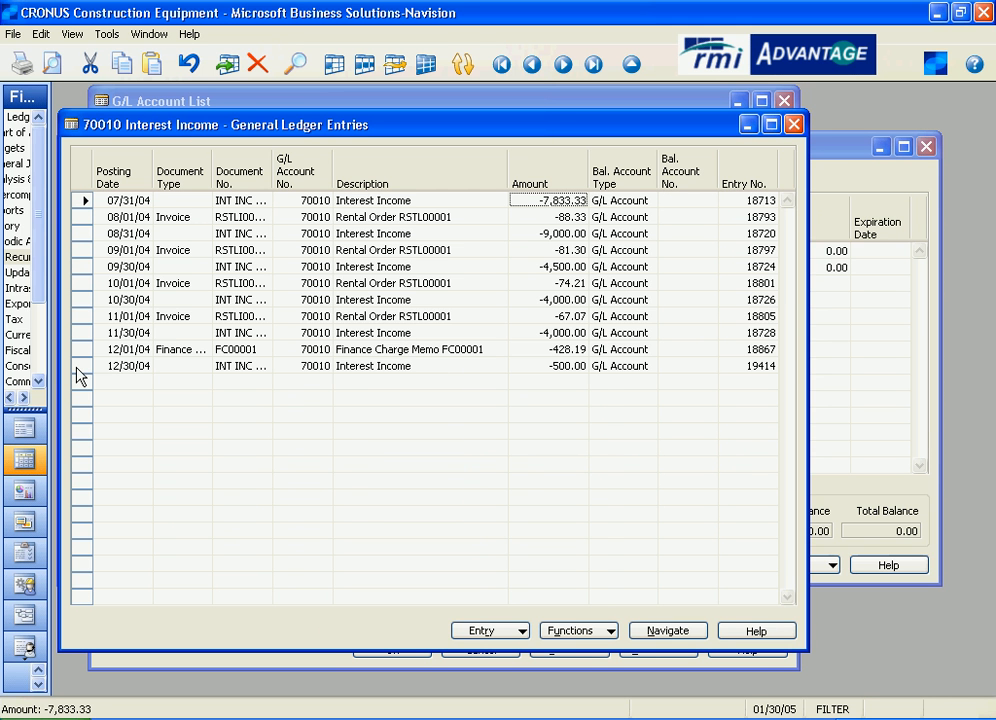
click(125, 368)
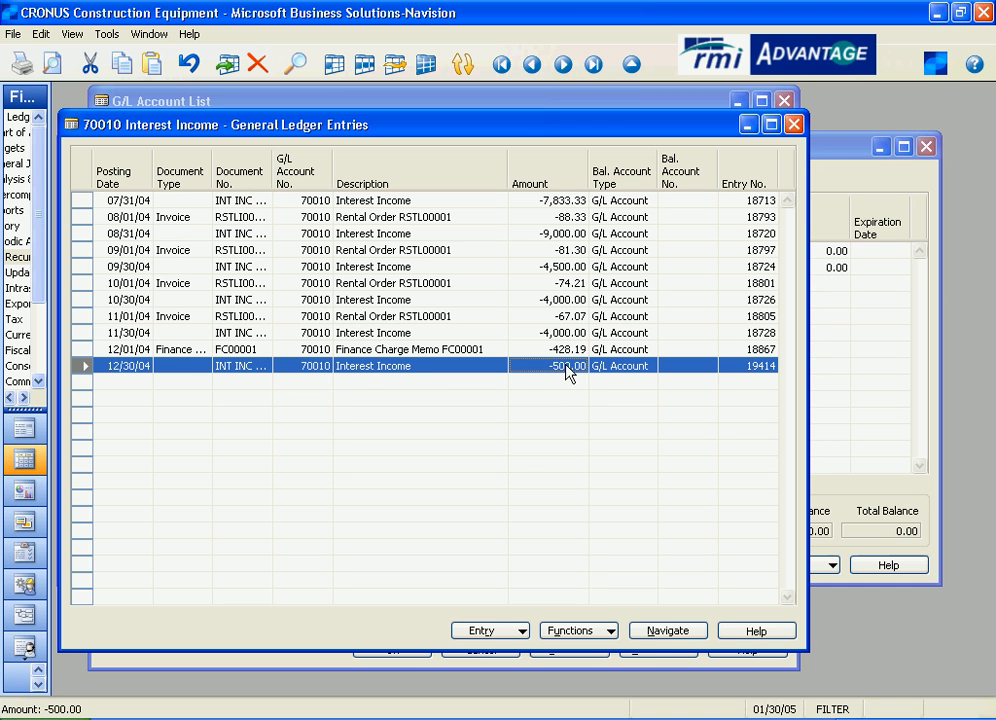
click(793, 124)
click(785, 101)
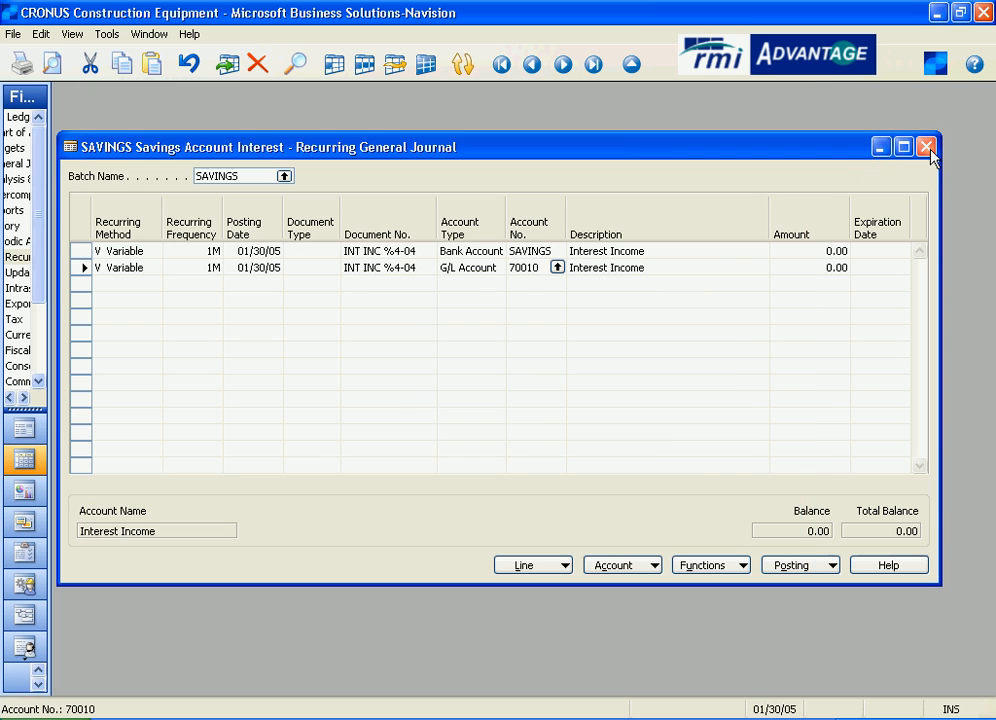